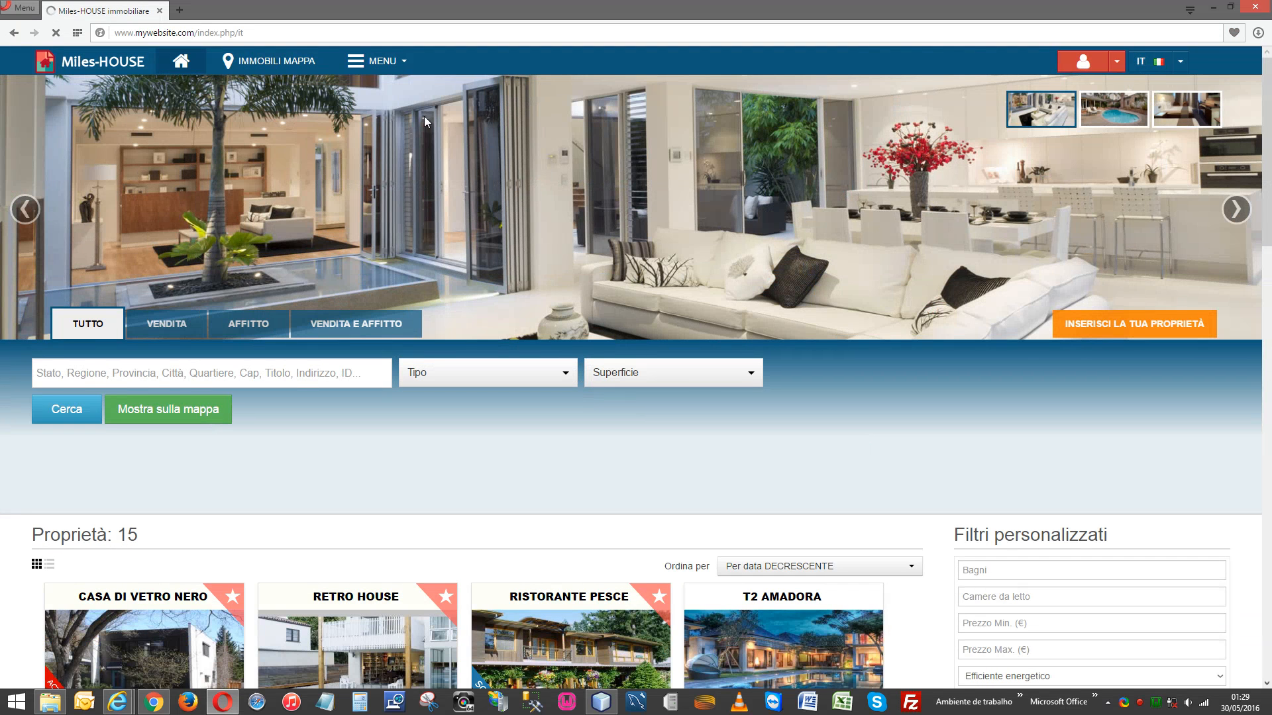
# Open the Ristorante Pesce property page from the listing cards.
pyautogui.click(384, 71)
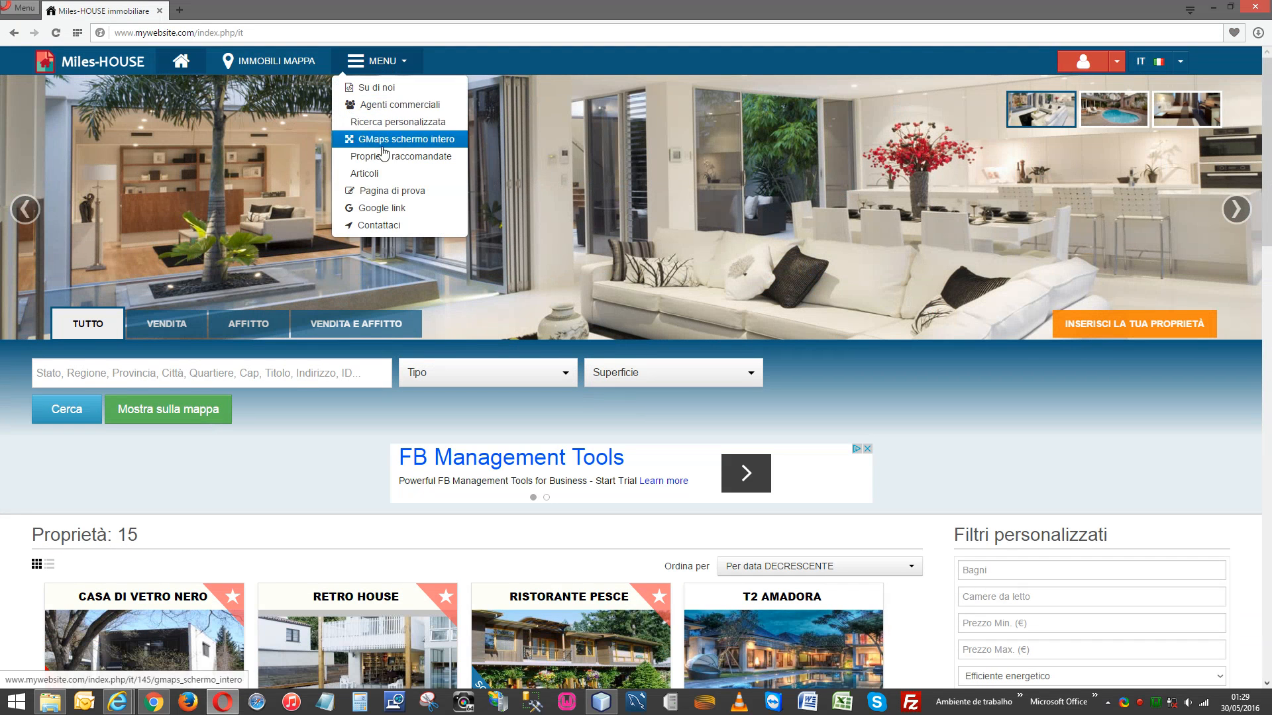
pyautogui.click(937, 396)
pyautogui.scroll(-6, 795, 402)
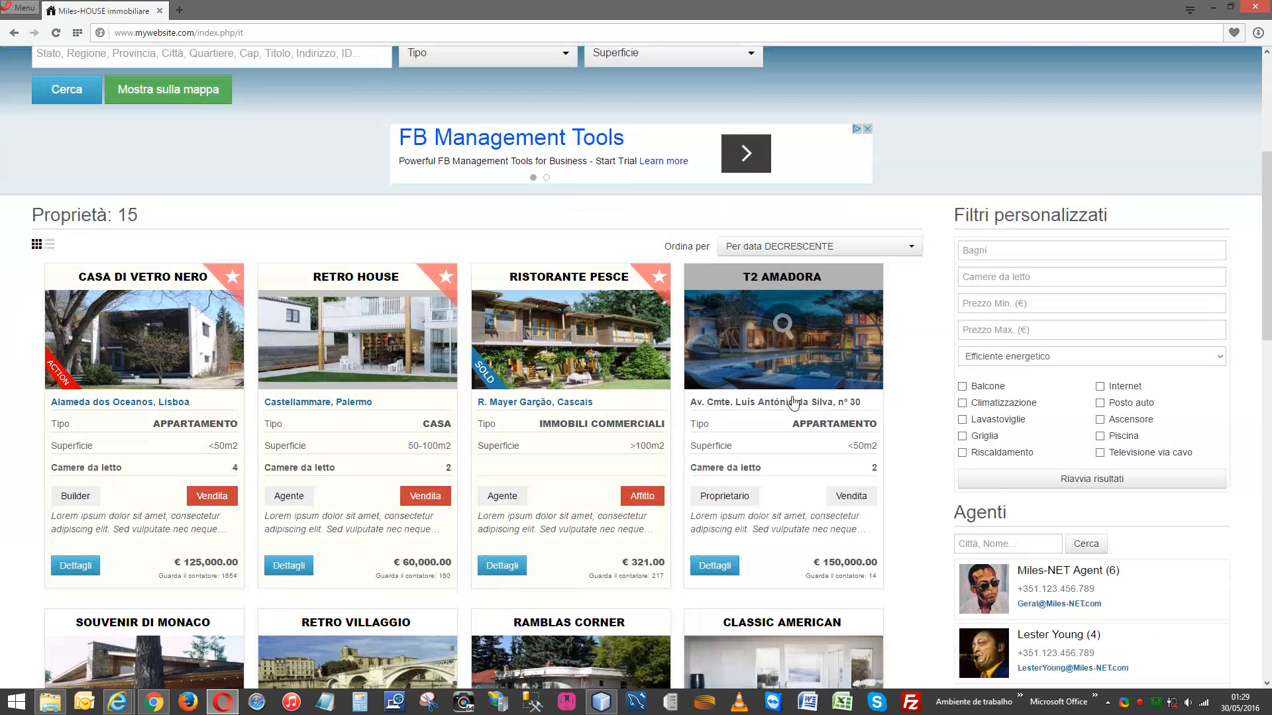
pyautogui.click(573, 171)
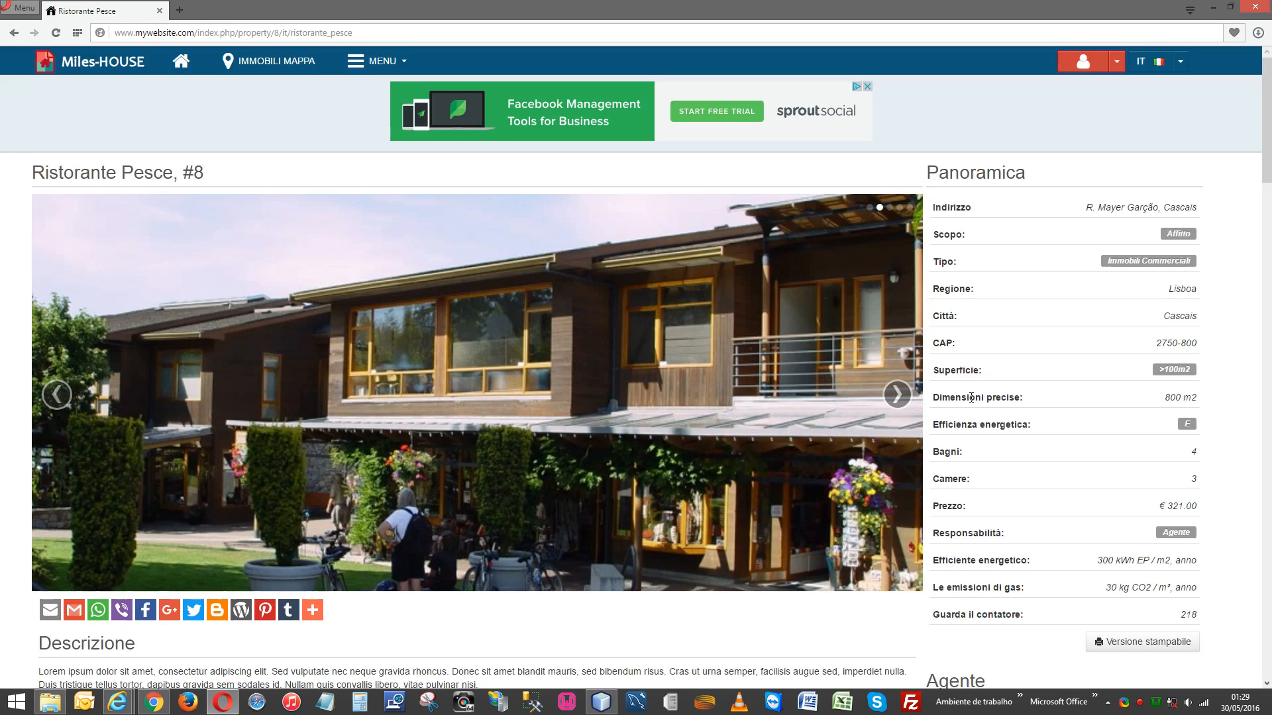
# Scroll through the Ristorante Pesce details, then jump back to the top with TORNA SOPRA.
pyautogui.scroll(-6, 968, 361)
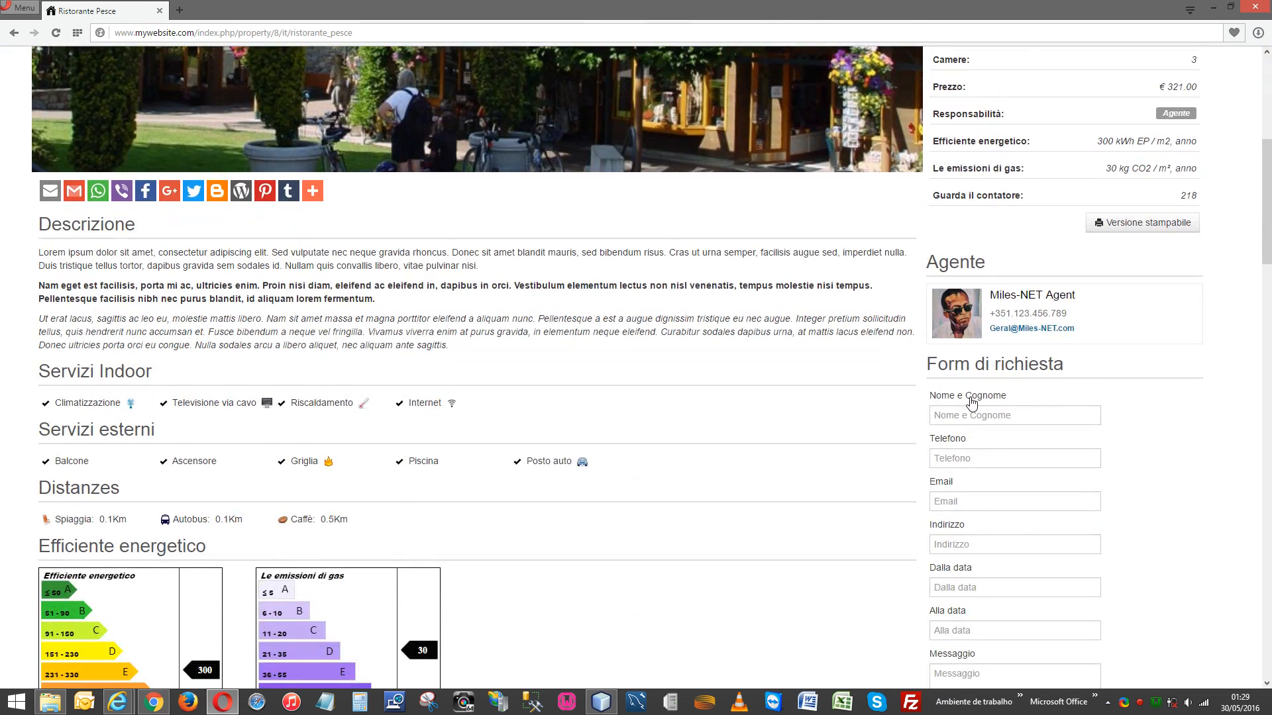
pyautogui.scroll(-6, 969, 401)
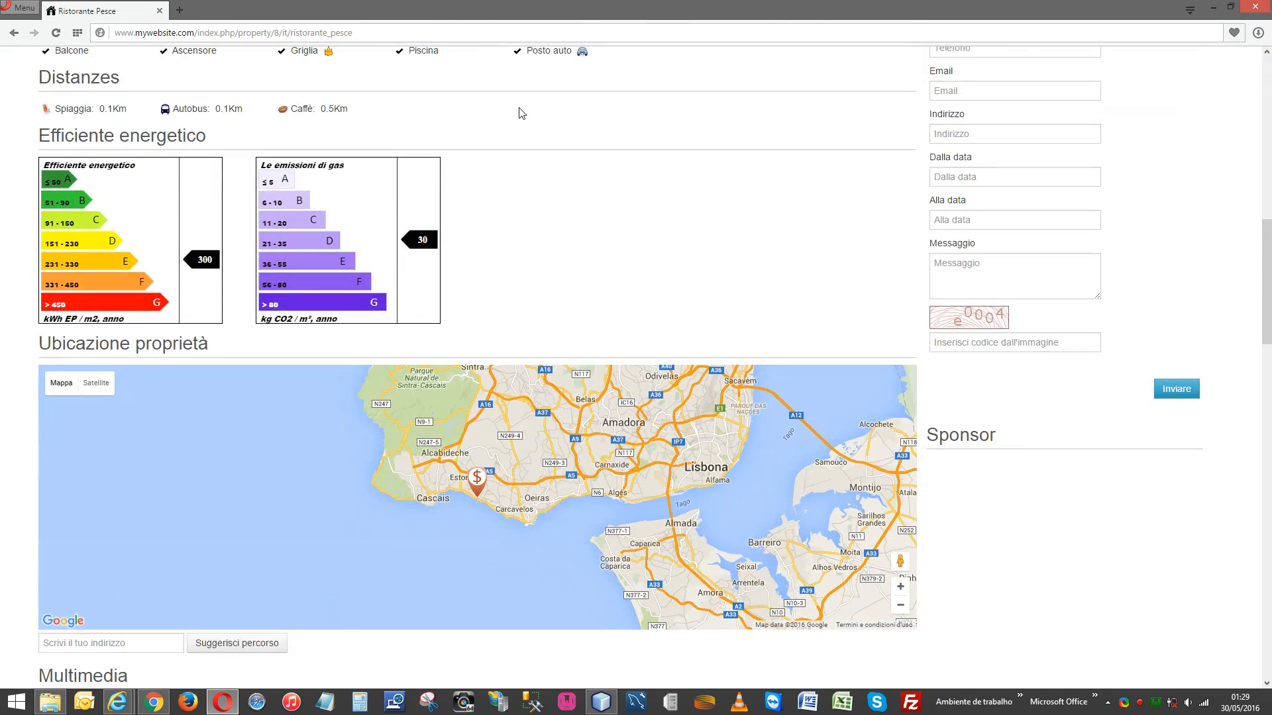
pyautogui.scroll(3, 520, 113)
pyautogui.scroll(-13, 520, 109)
pyautogui.scroll(-15, 472, 119)
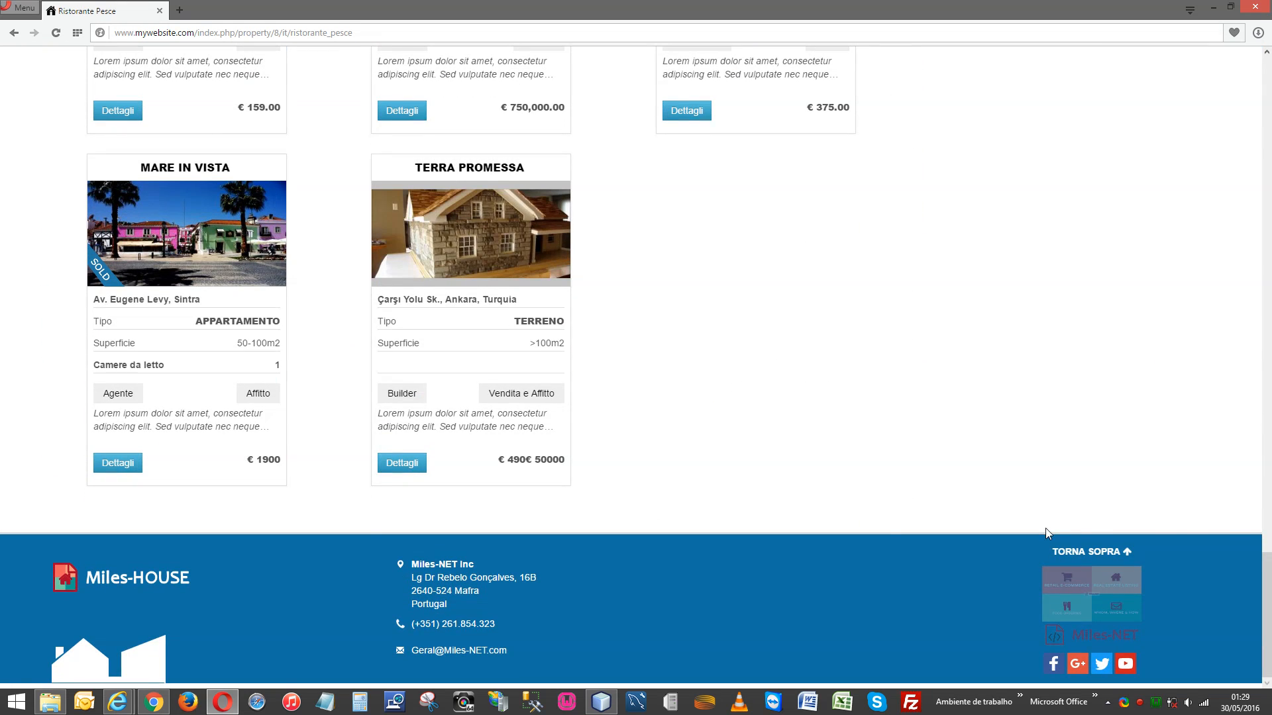
pyautogui.click(1090, 552)
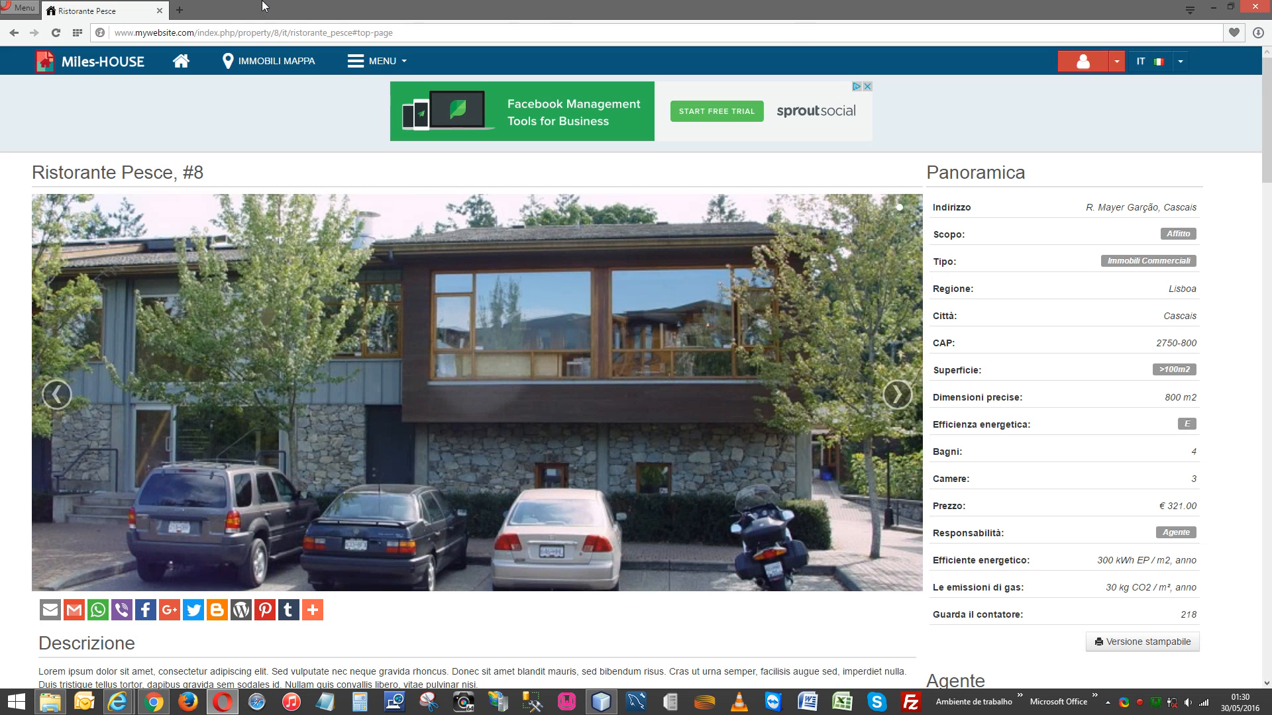
pyautogui.click(180, 11)
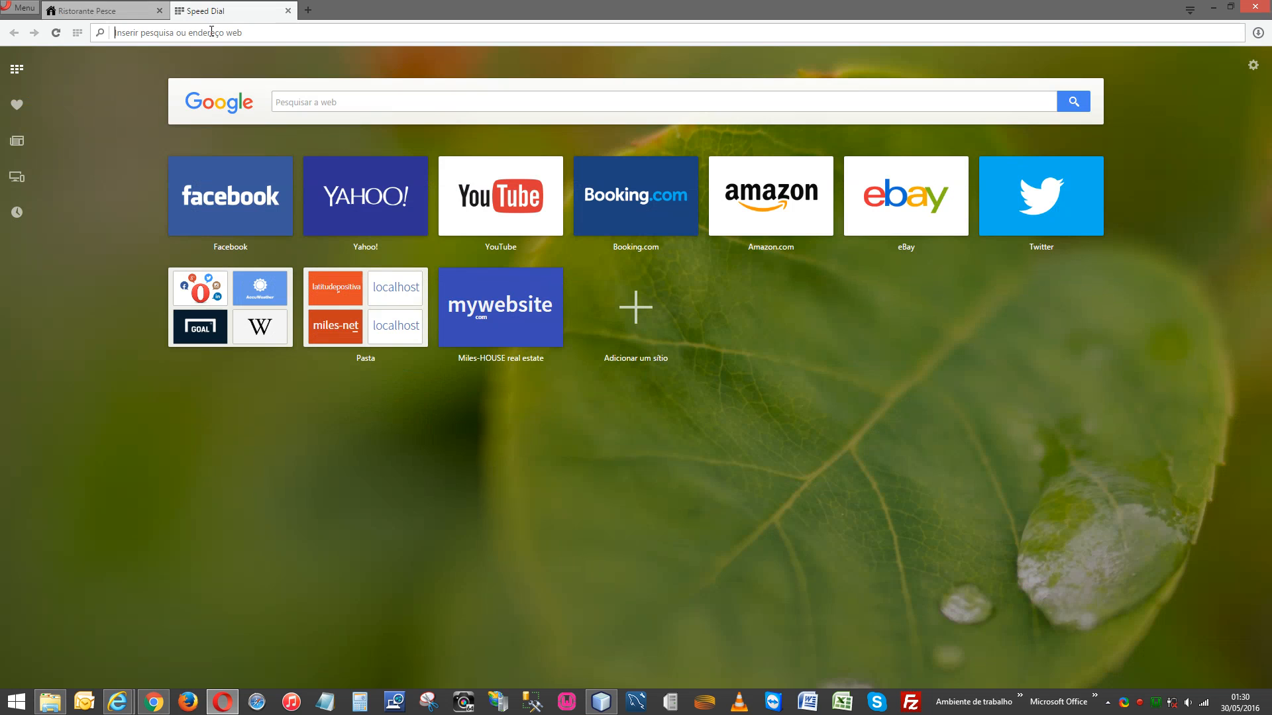
pyautogui.write('www.')
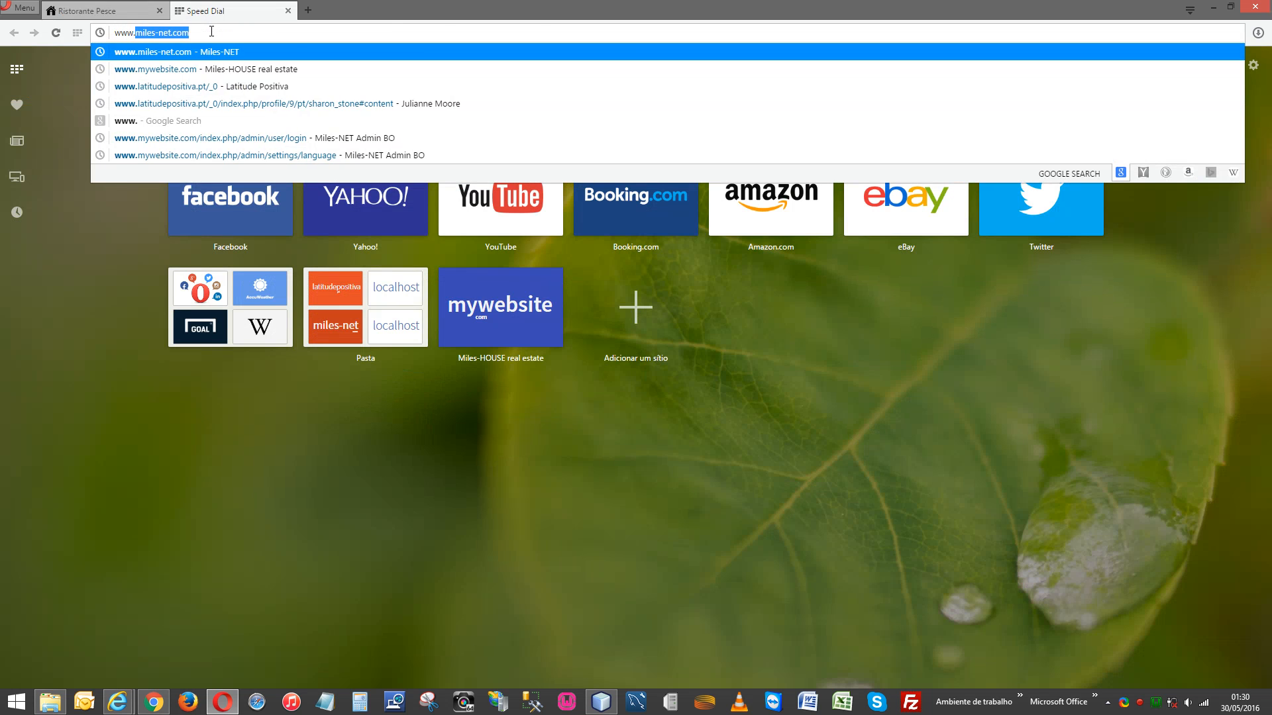
pyautogui.write('mywebsite')
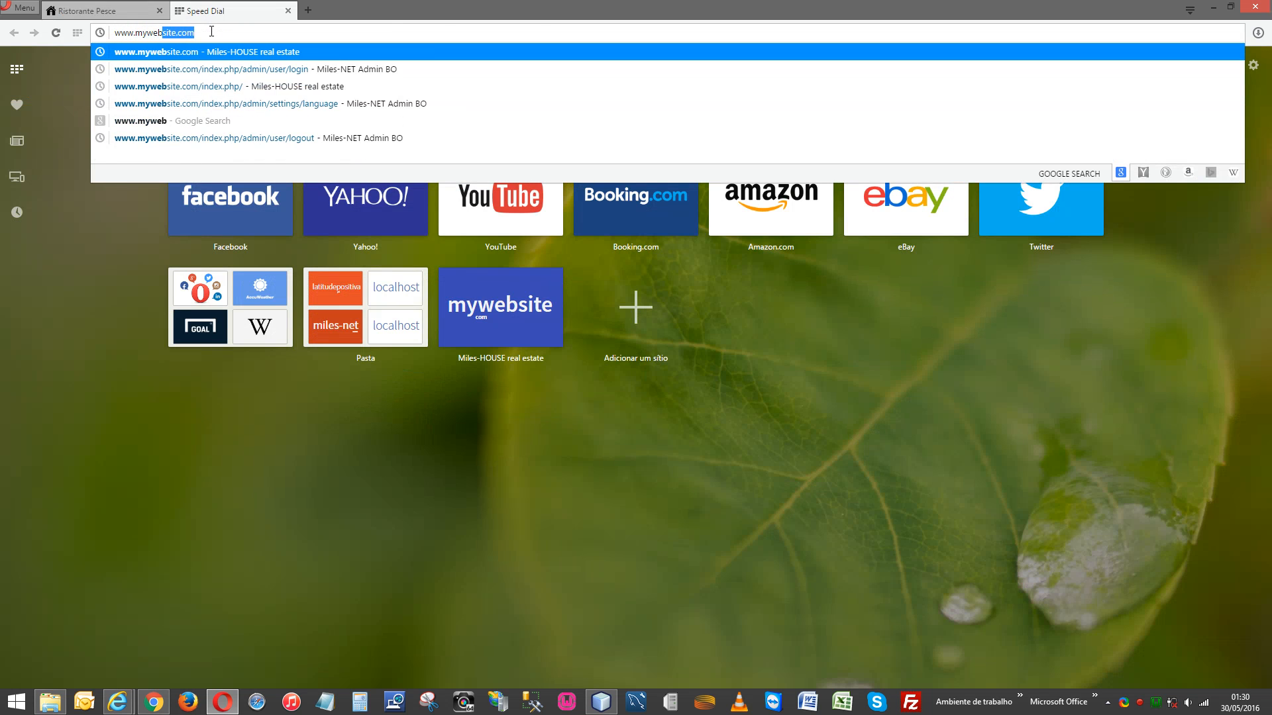
pyautogui.press('Down')
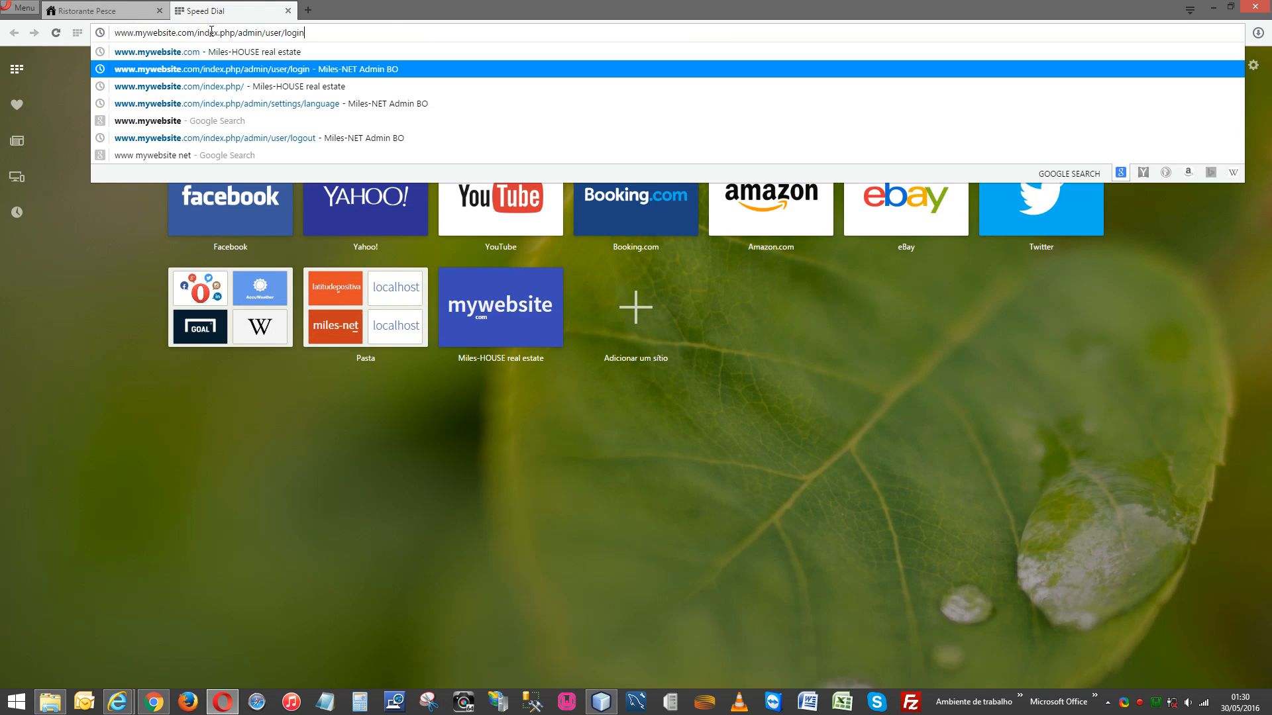
pyautogui.press('Return')
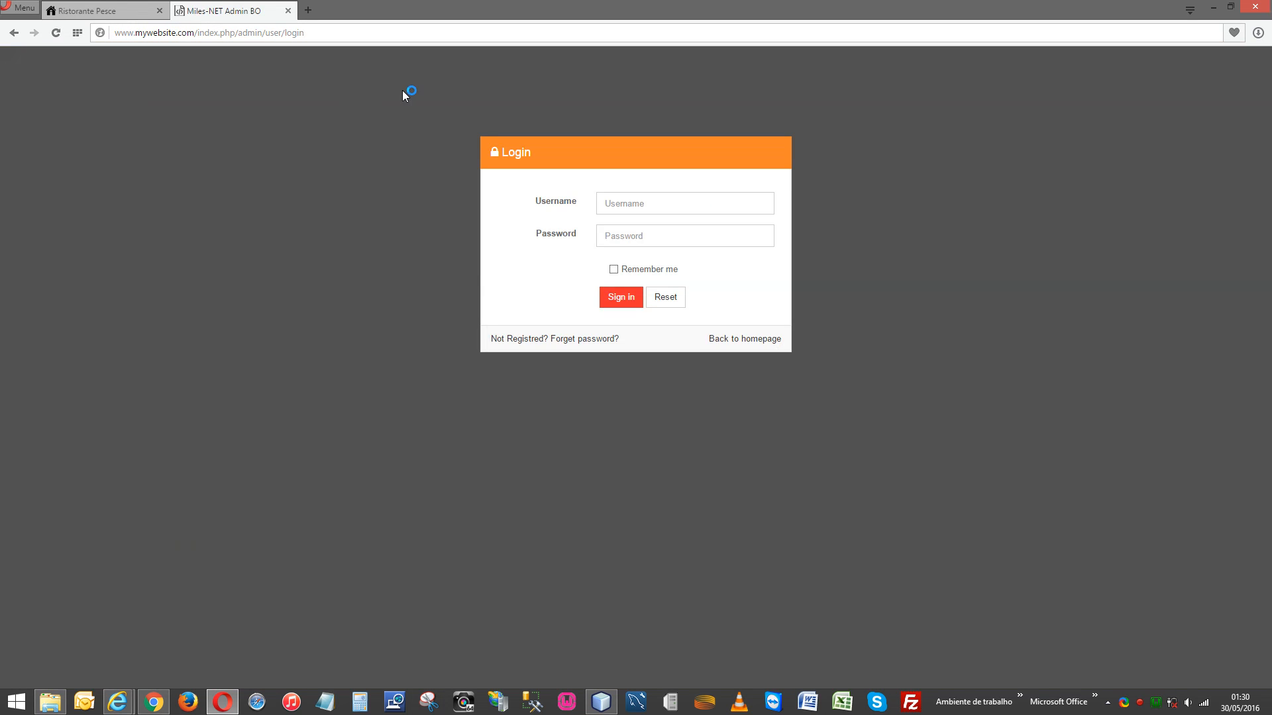
pyautogui.click(199, 34)
pyautogui.tripleClick(200, 35)
pyautogui.click(200, 34)
pyautogui.moveTo(238, 33); pyautogui.dragTo(286, 34)
pyautogui.click(343, 176)
pyautogui.click(276, 33)
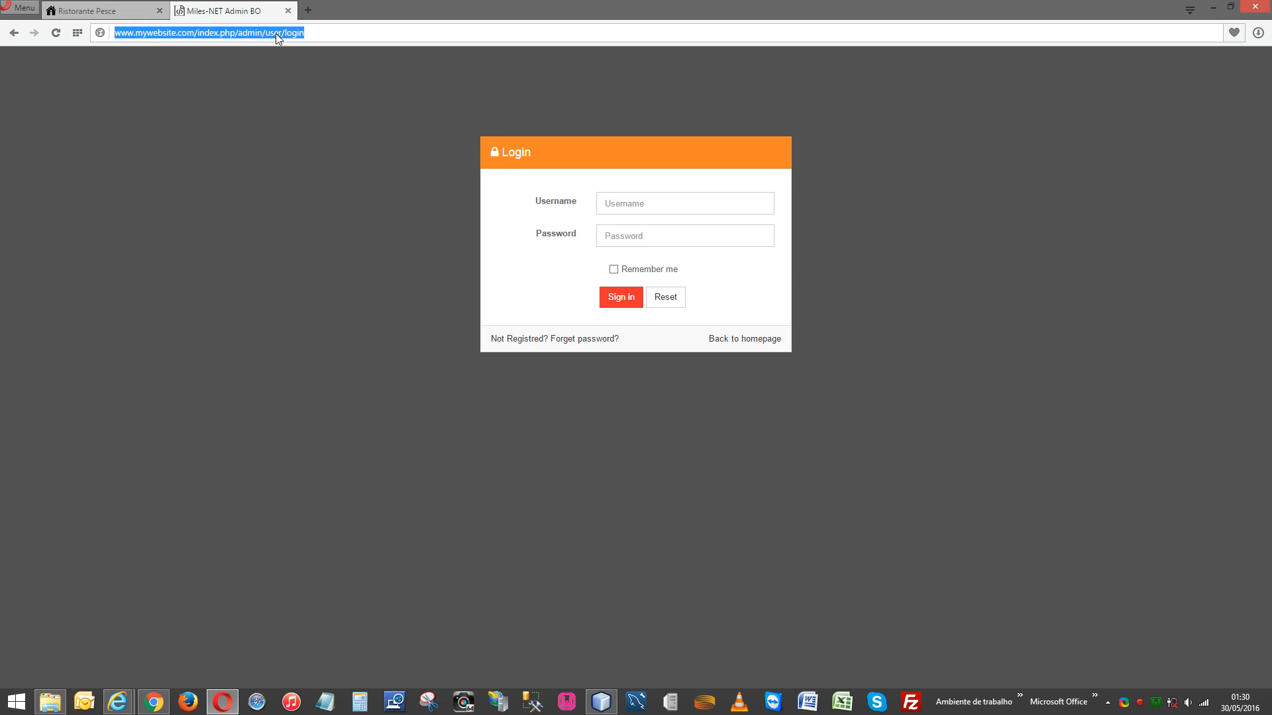
pyautogui.click(125, 10)
pyautogui.click(225, 11)
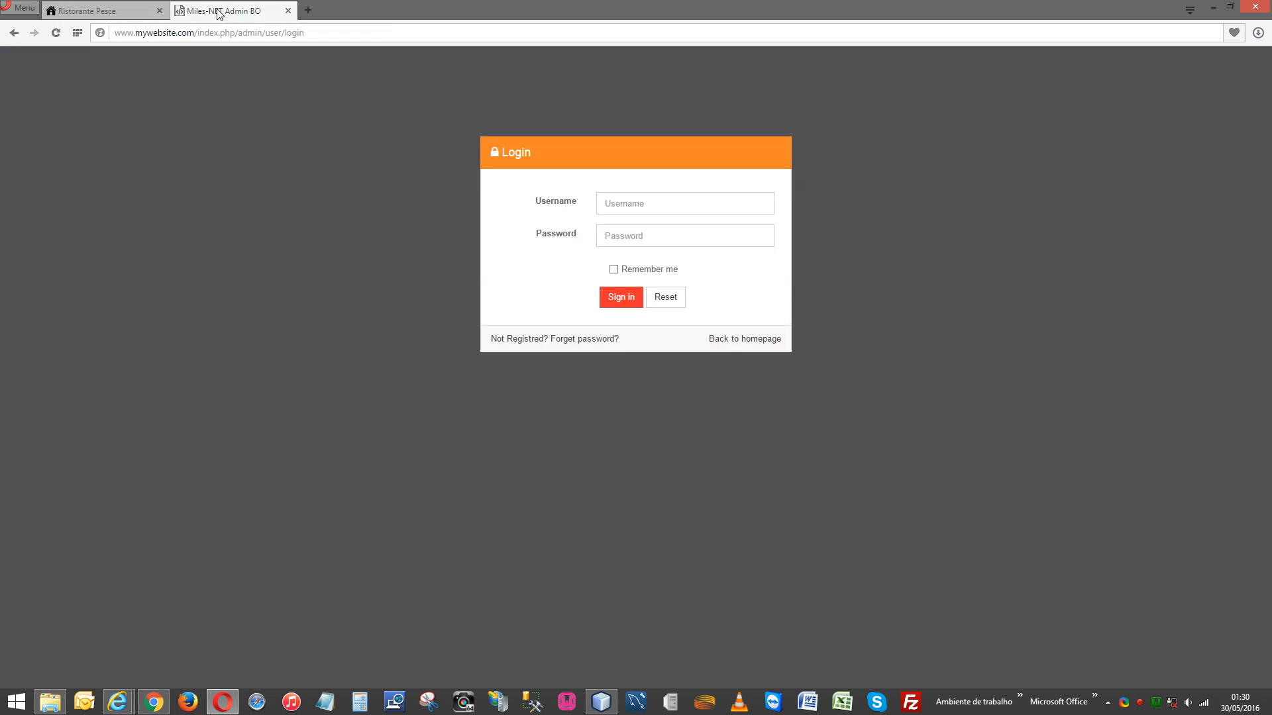
pyautogui.click(287, 11)
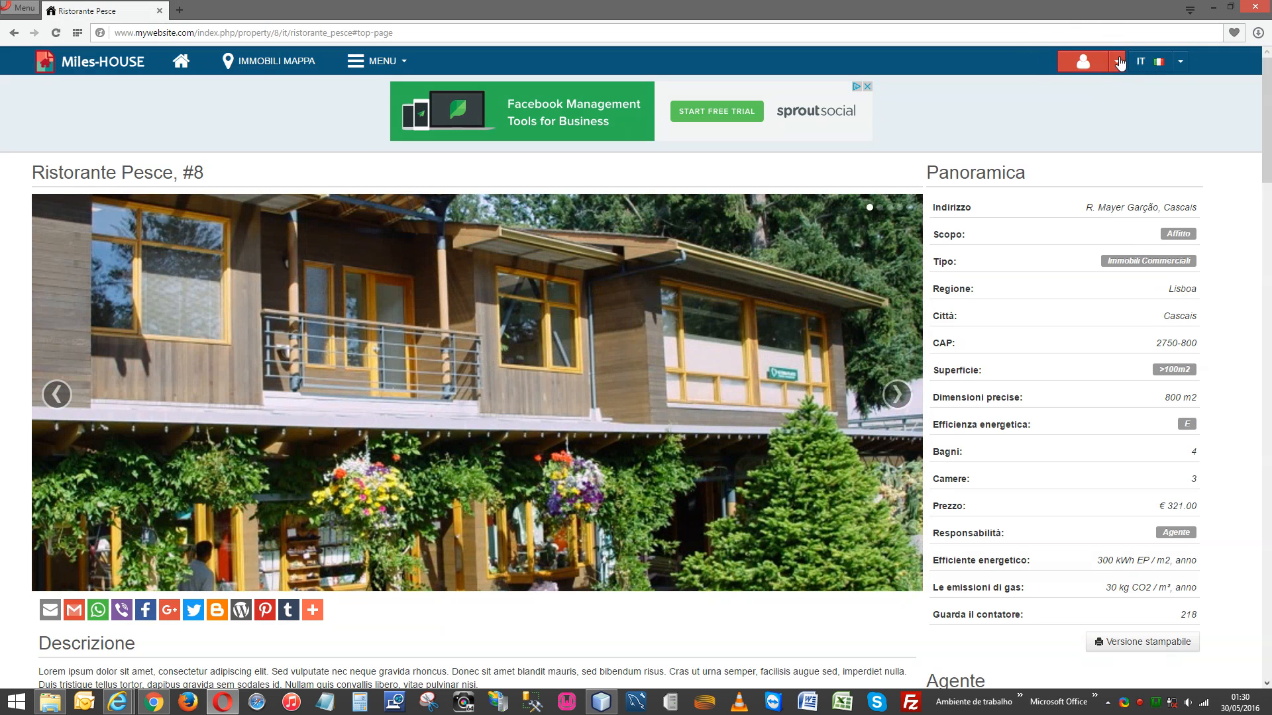
# Set the site language to EN and open the Login page from the user menu.
pyautogui.click(1118, 61)
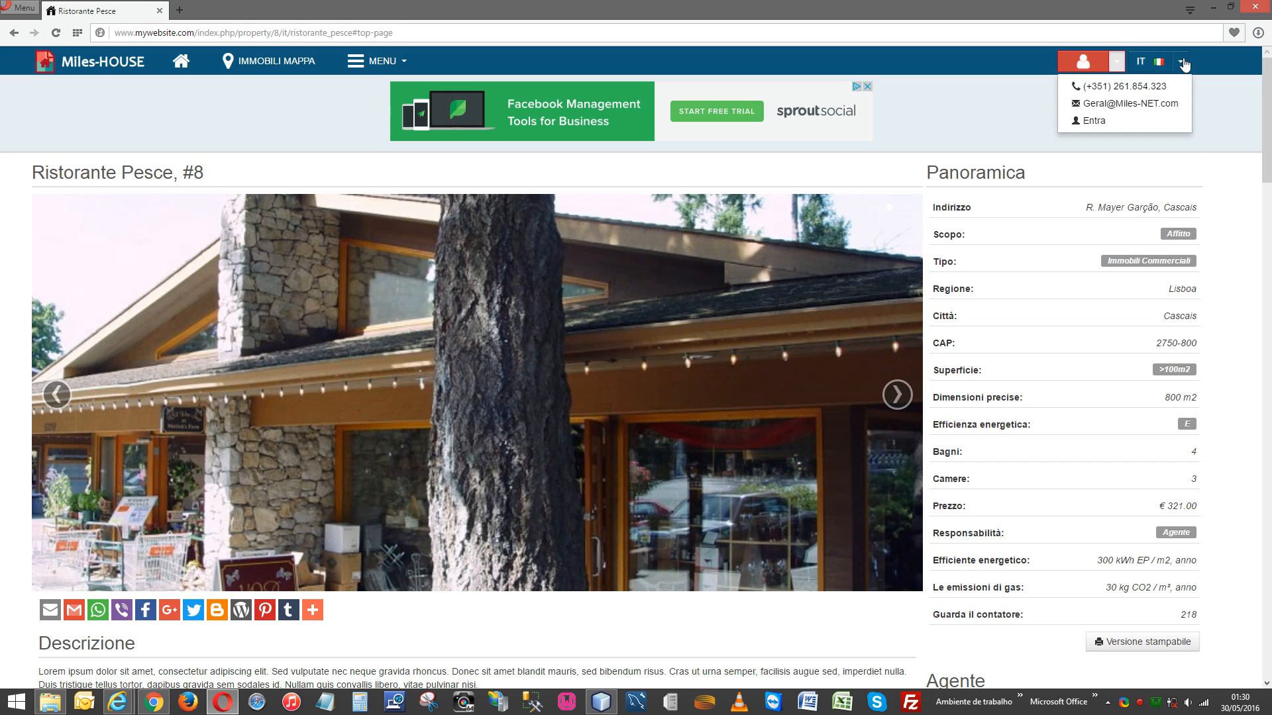
pyautogui.click(1180, 65)
pyautogui.click(1152, 87)
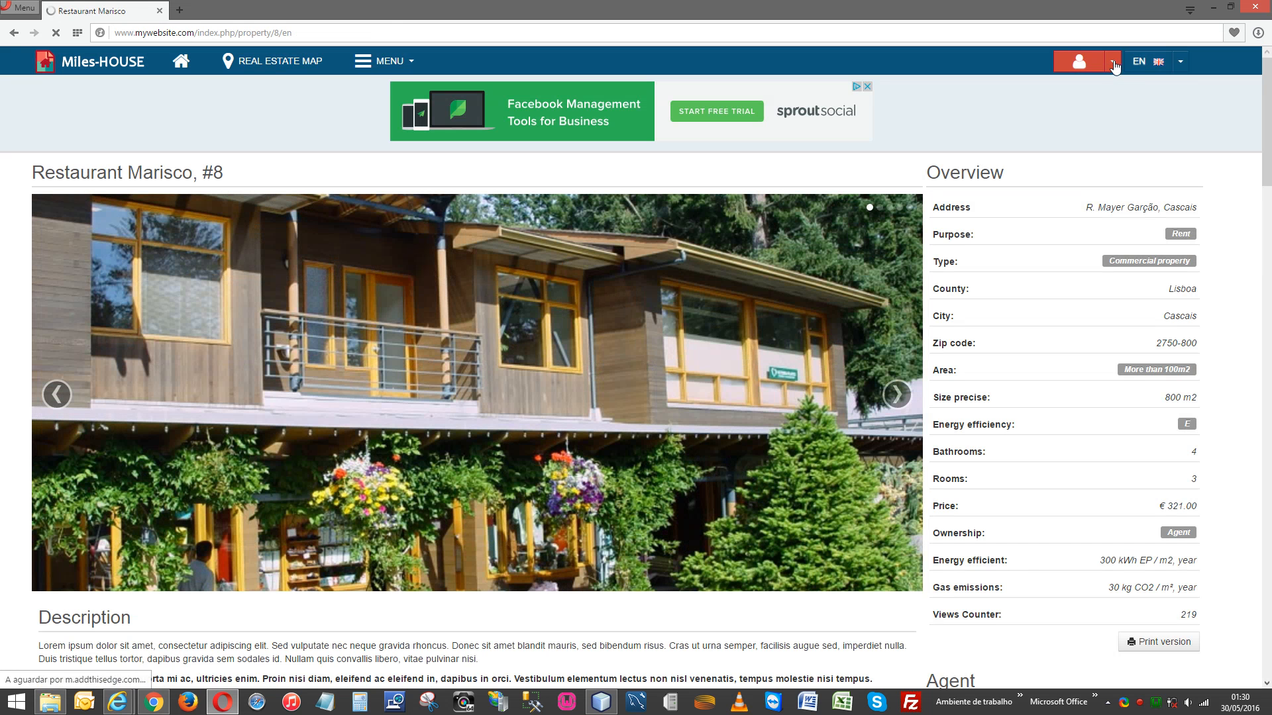
pyautogui.click(1113, 62)
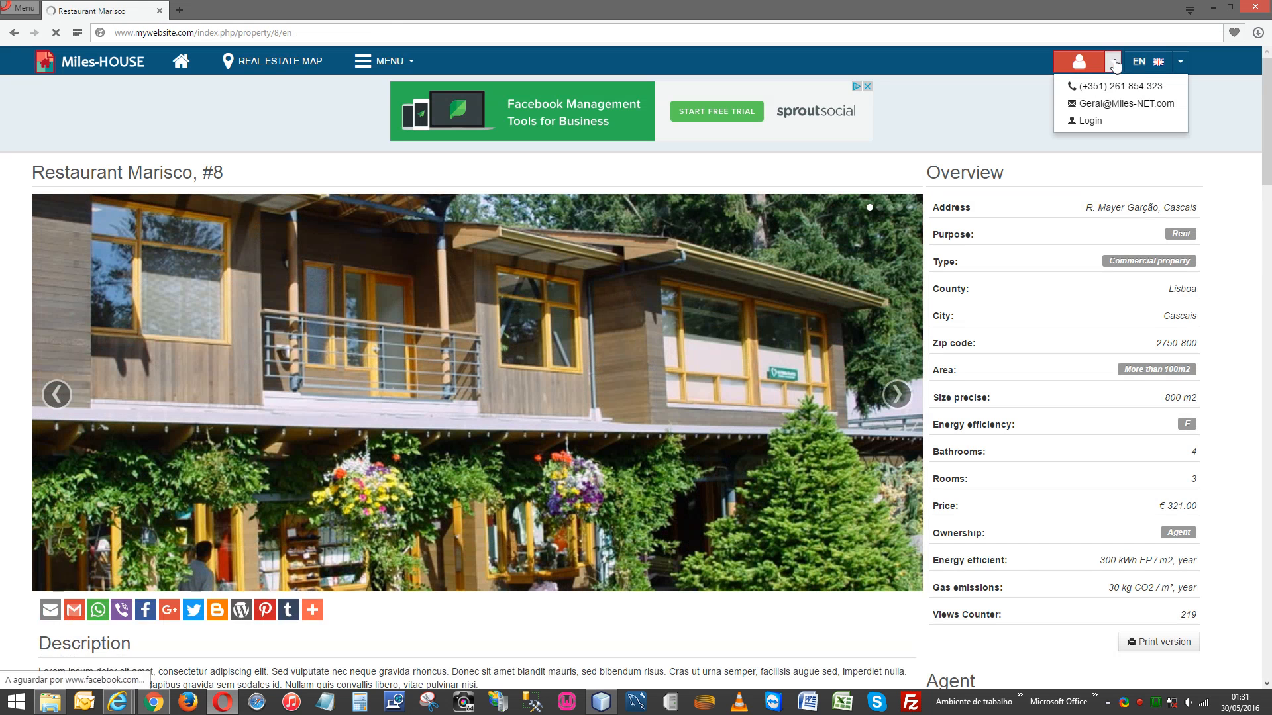
pyautogui.click(1094, 121)
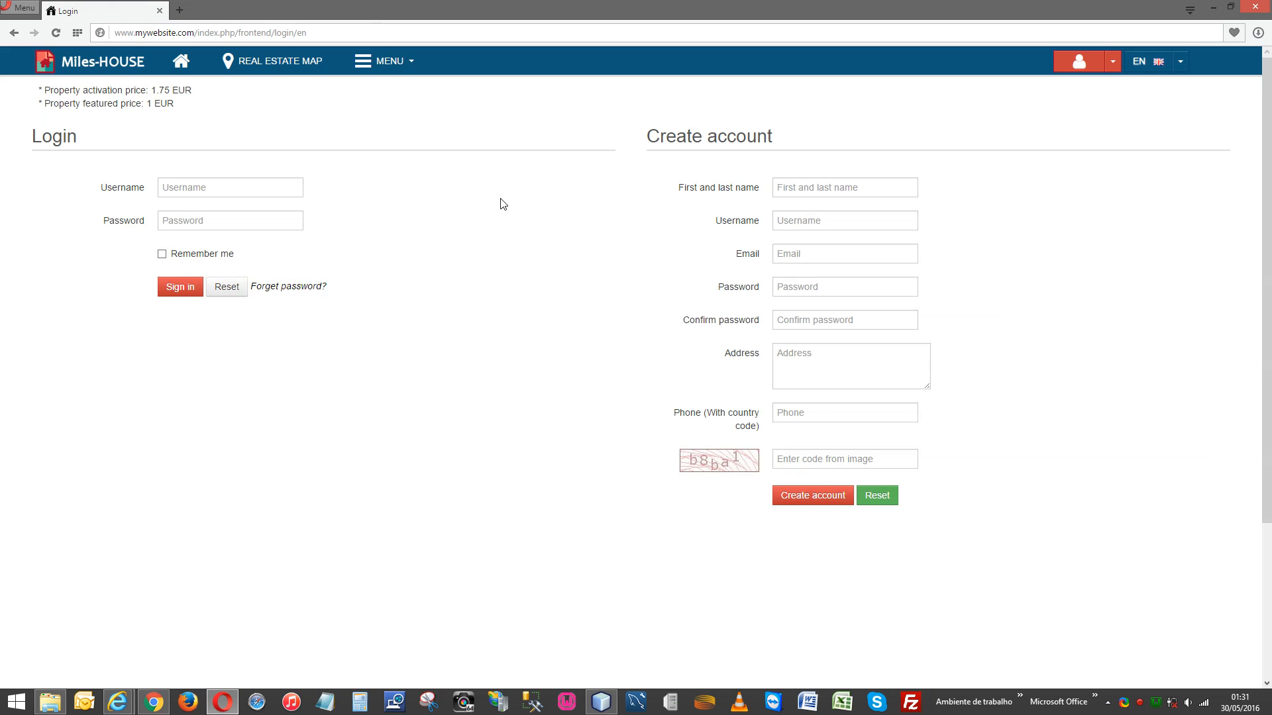
# Sign in on the Login form with the admin username and the account password.
pyautogui.click(191, 187)
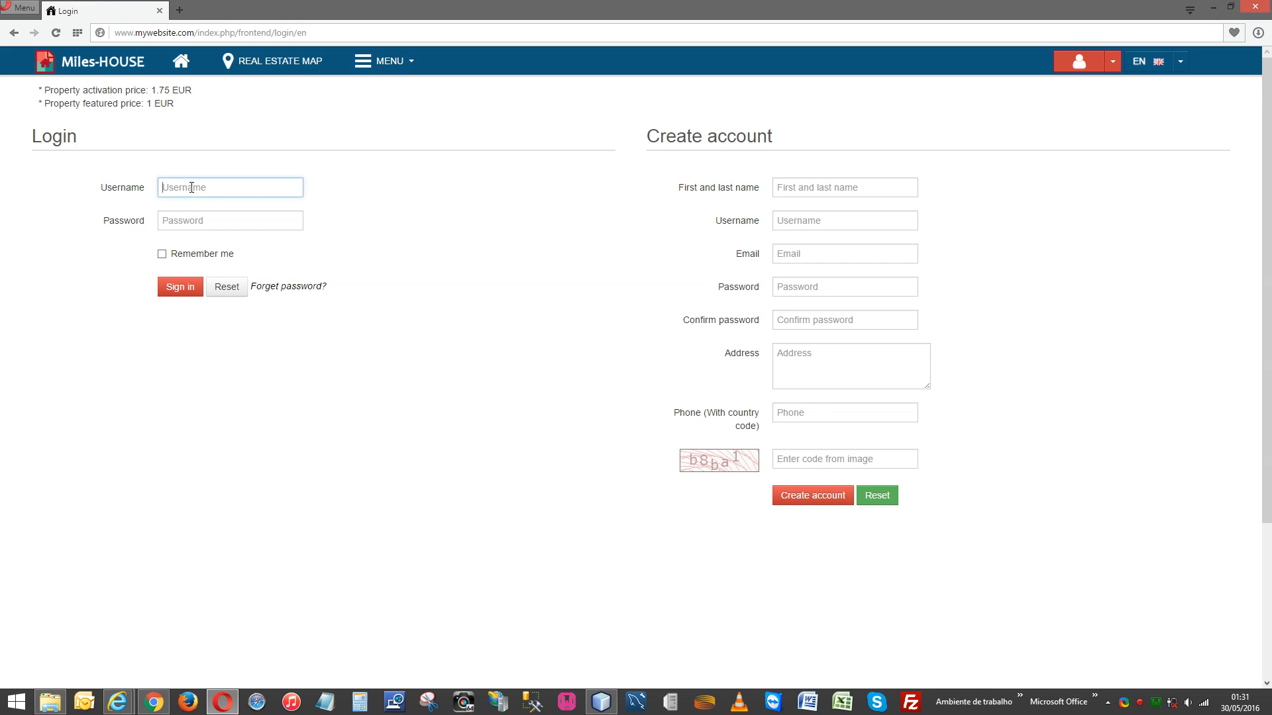
pyautogui.click(456, 192)
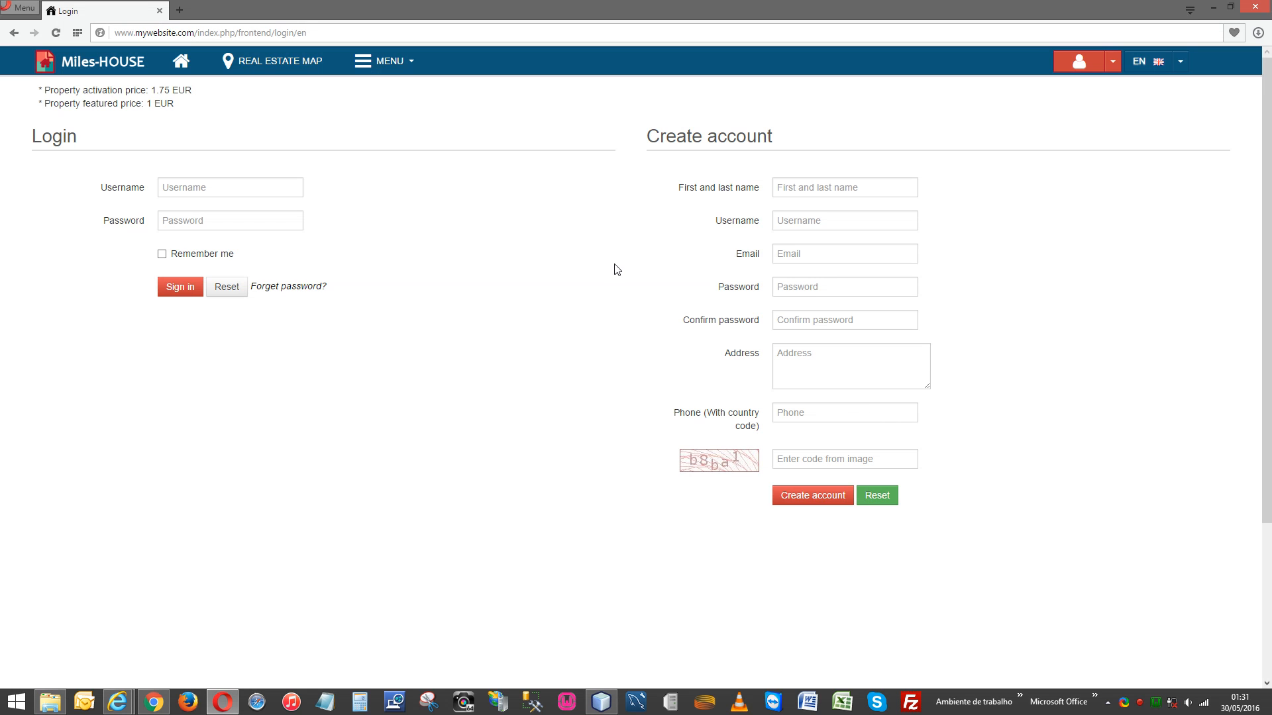
pyautogui.click(266, 193)
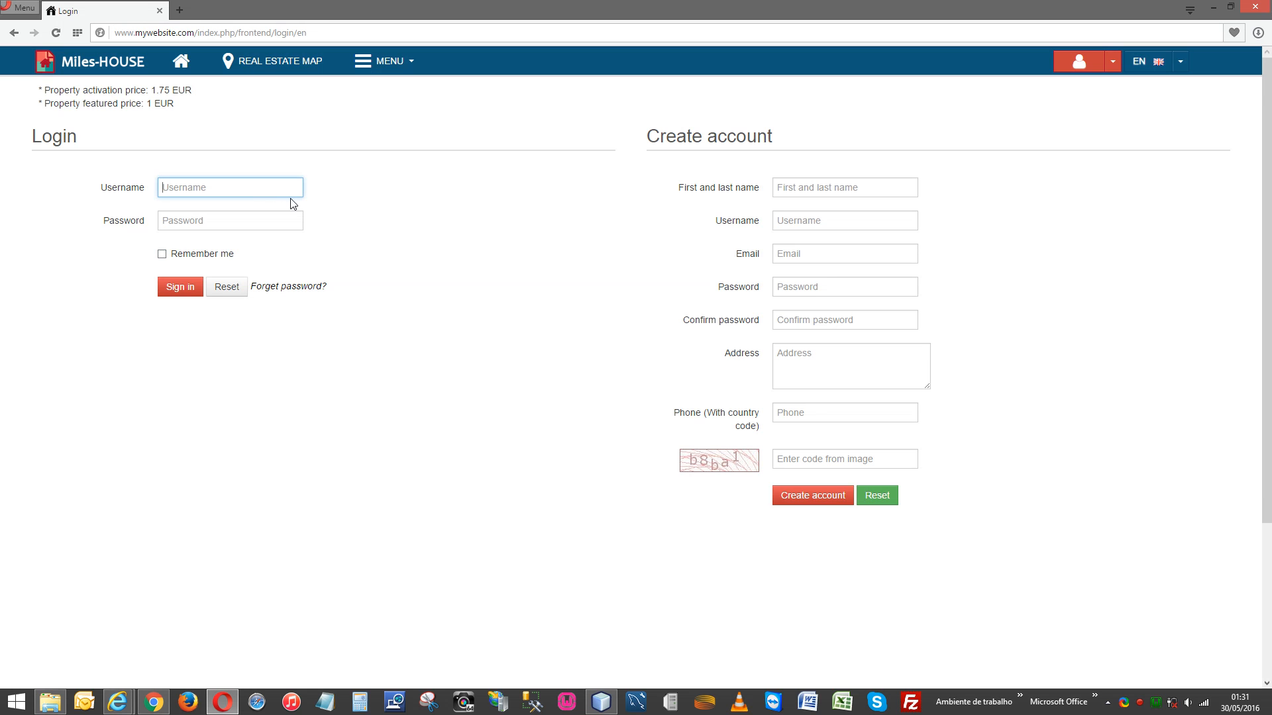
pyautogui.press('Tab')
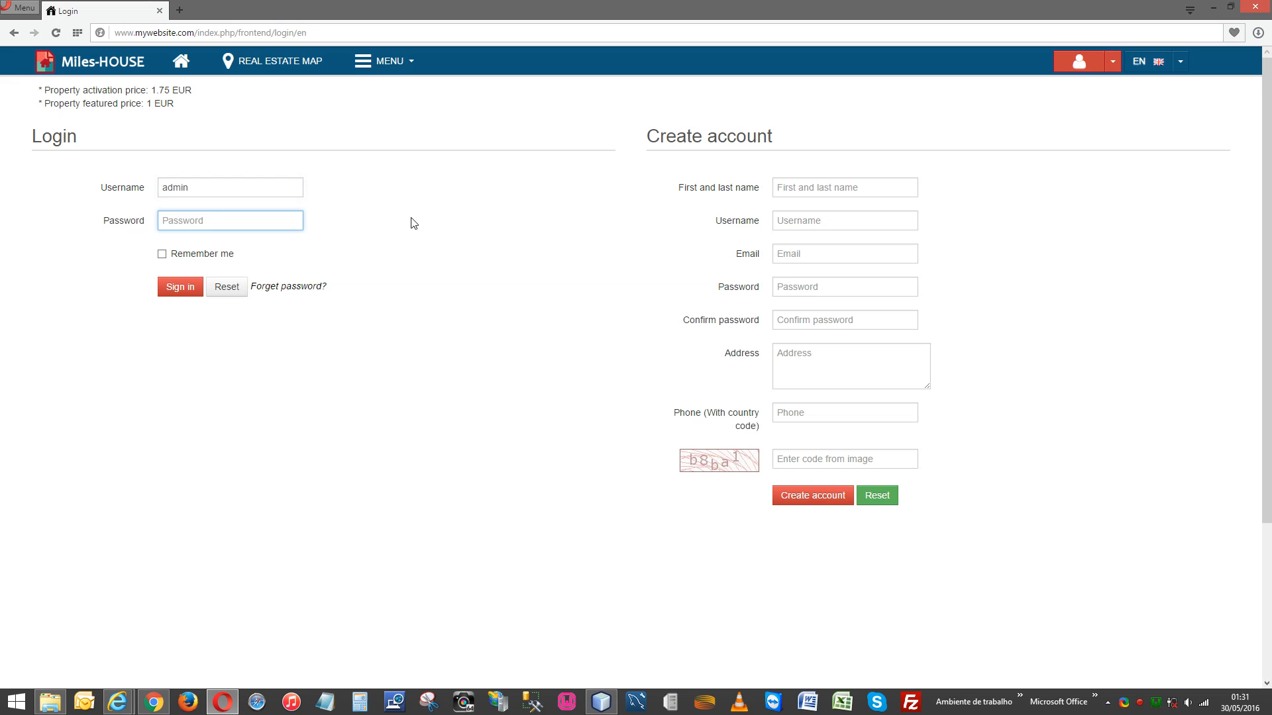
pyautogui.click(179, 287)
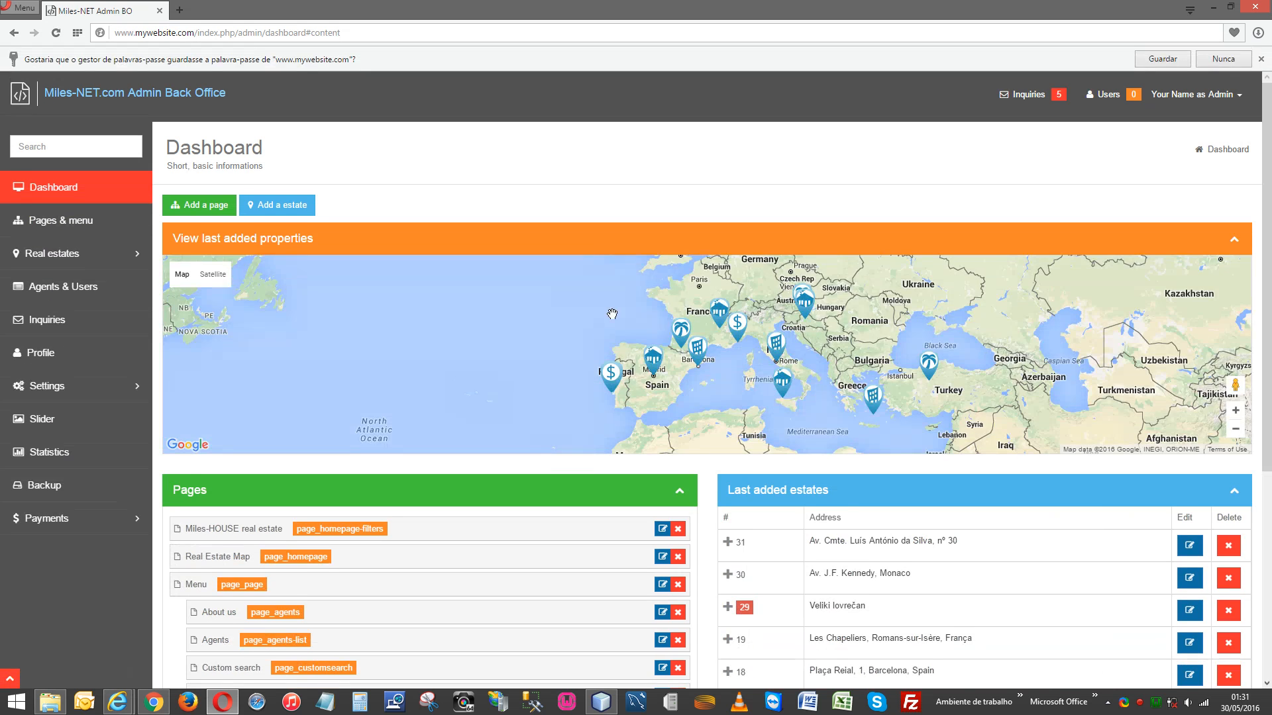
# Dismiss the save-password prompt and open the Miles-HOUSE website in a new tab.
pyautogui.click(1260, 59)
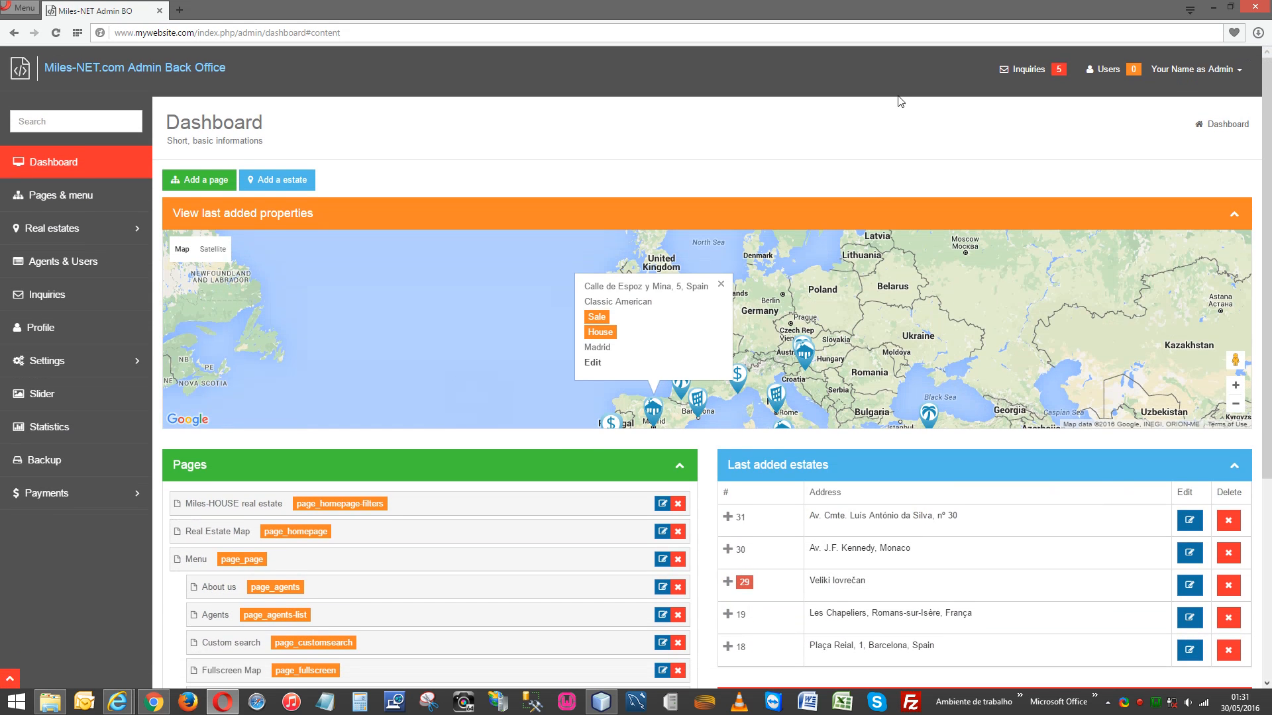
pyautogui.click(1225, 73)
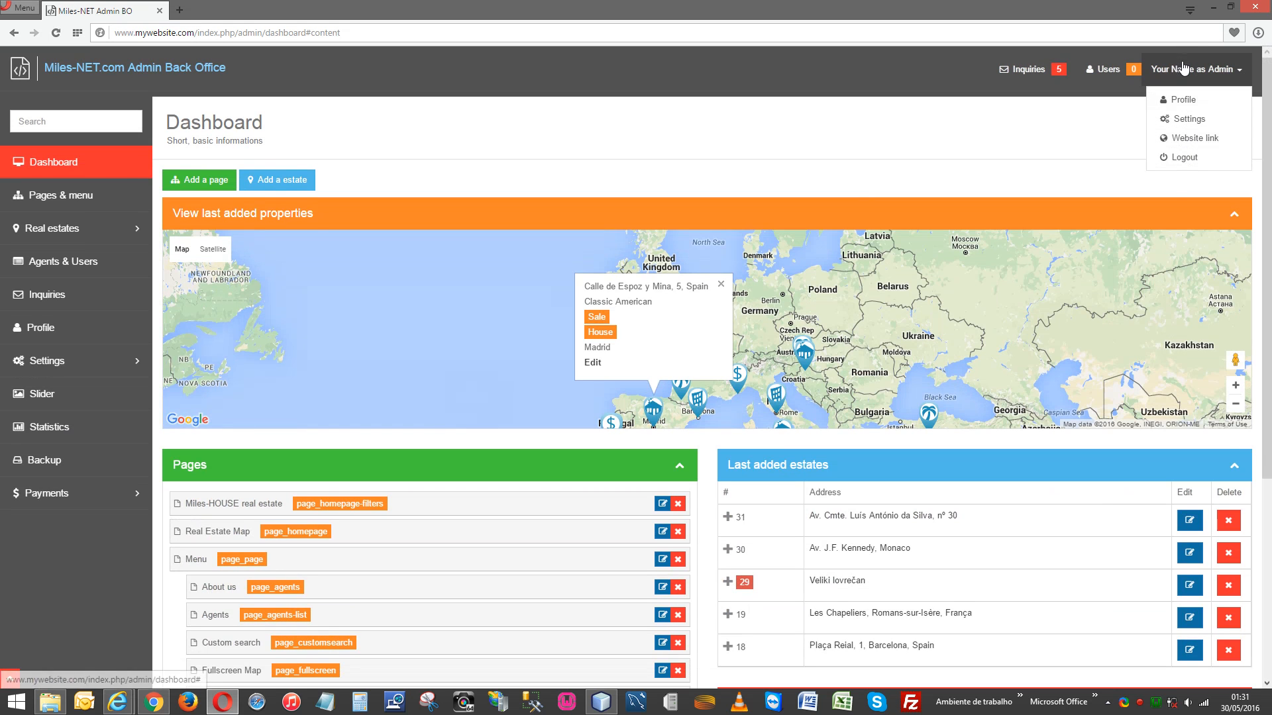
pyautogui.click(180, 10)
pyautogui.click(482, 296)
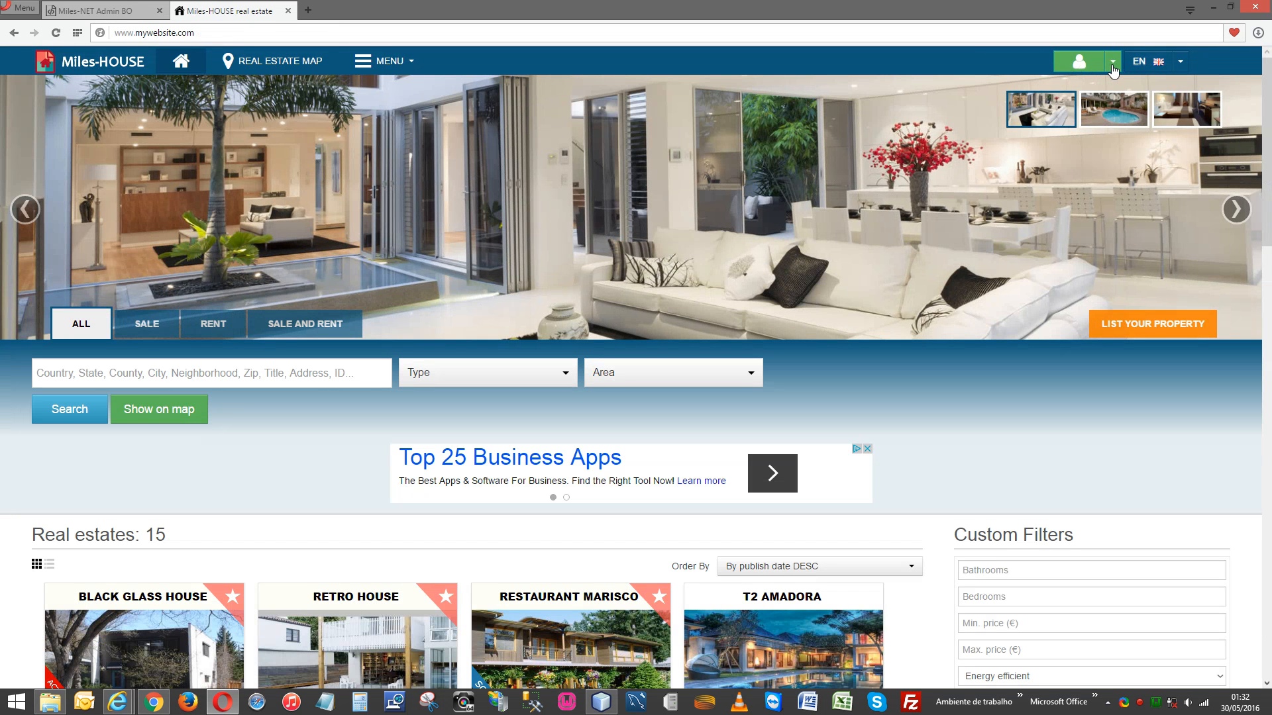
# Close the open account menus on both tabs and return to the Admin Back Office dashboard.
pyautogui.click(1112, 62)
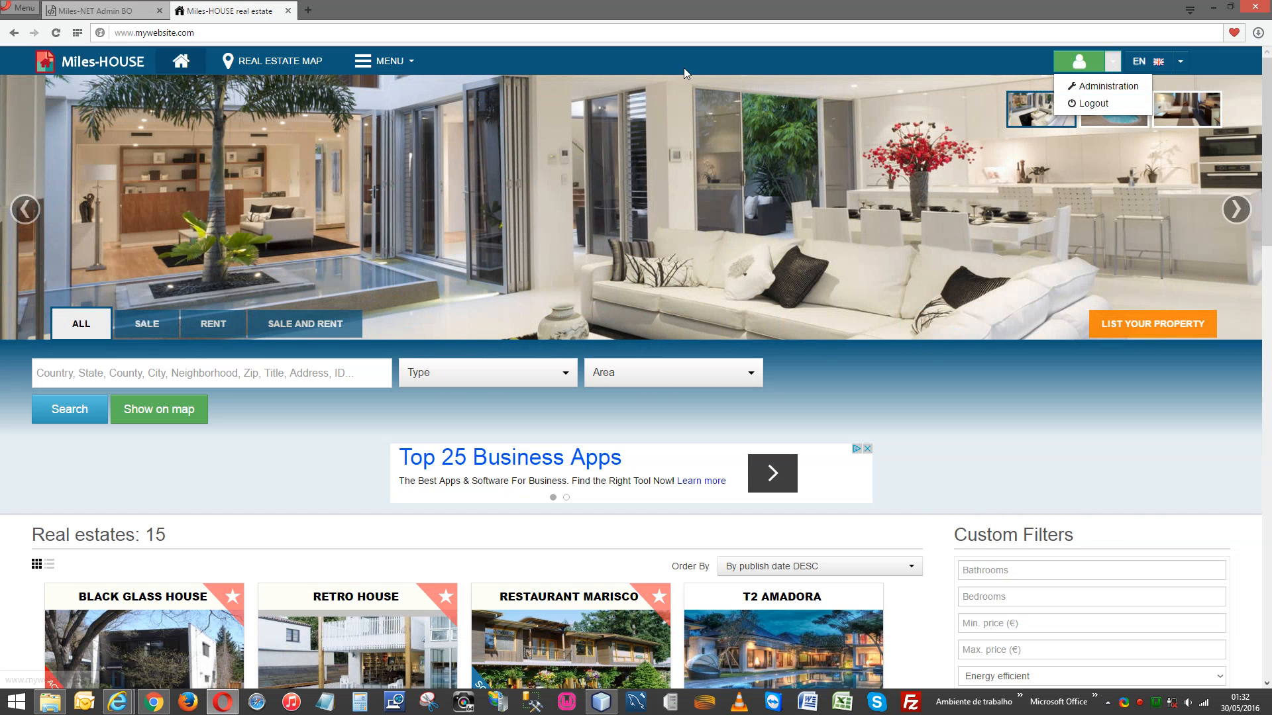
pyautogui.click(132, 11)
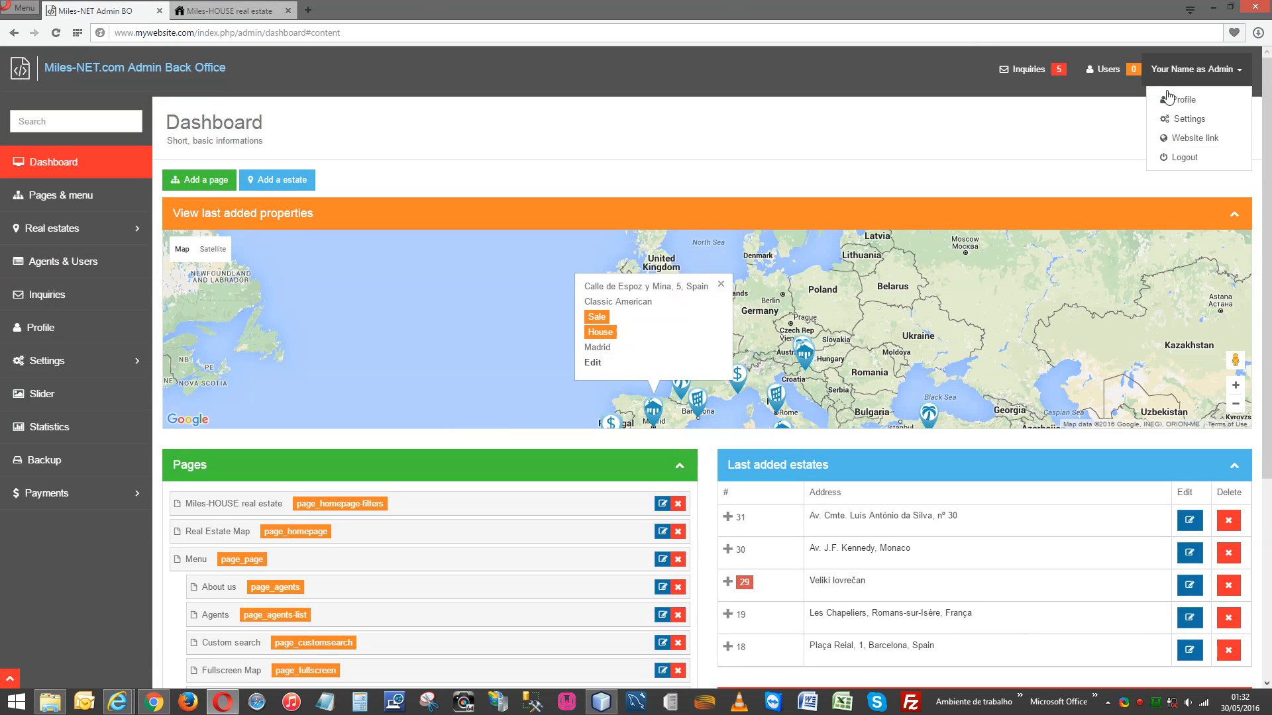
pyautogui.click(1105, 160)
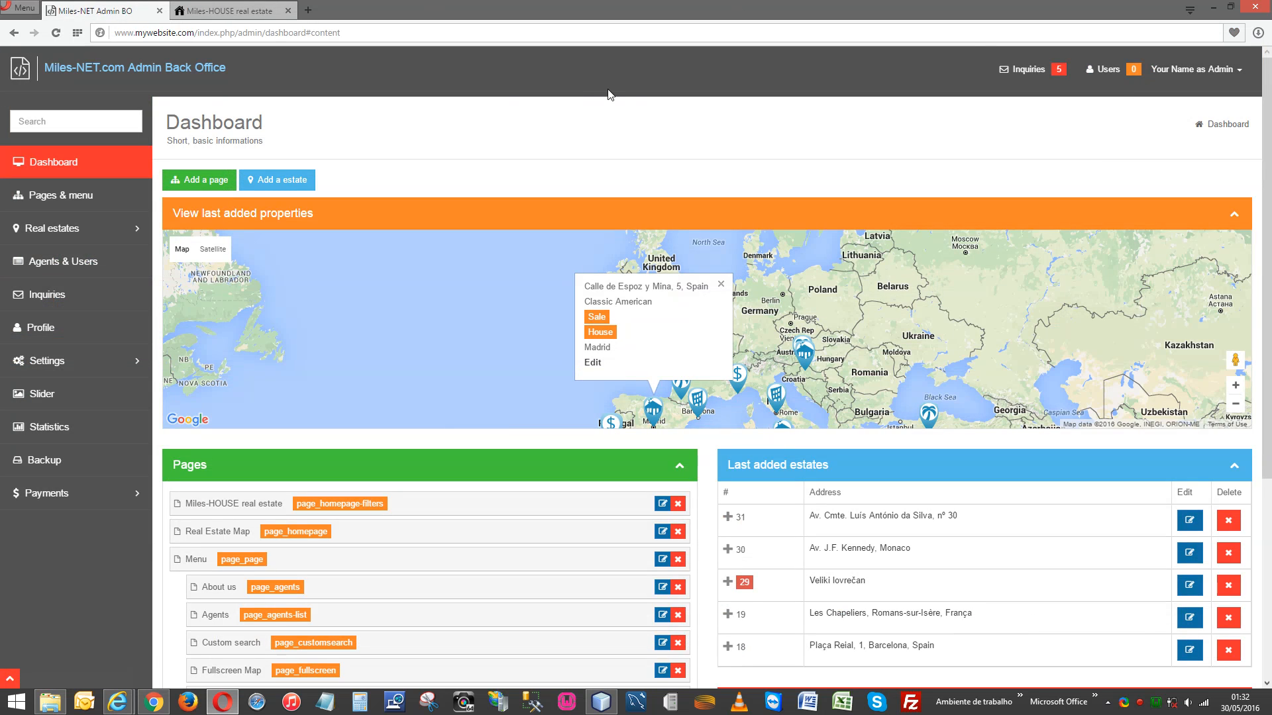
pyautogui.click(225, 11)
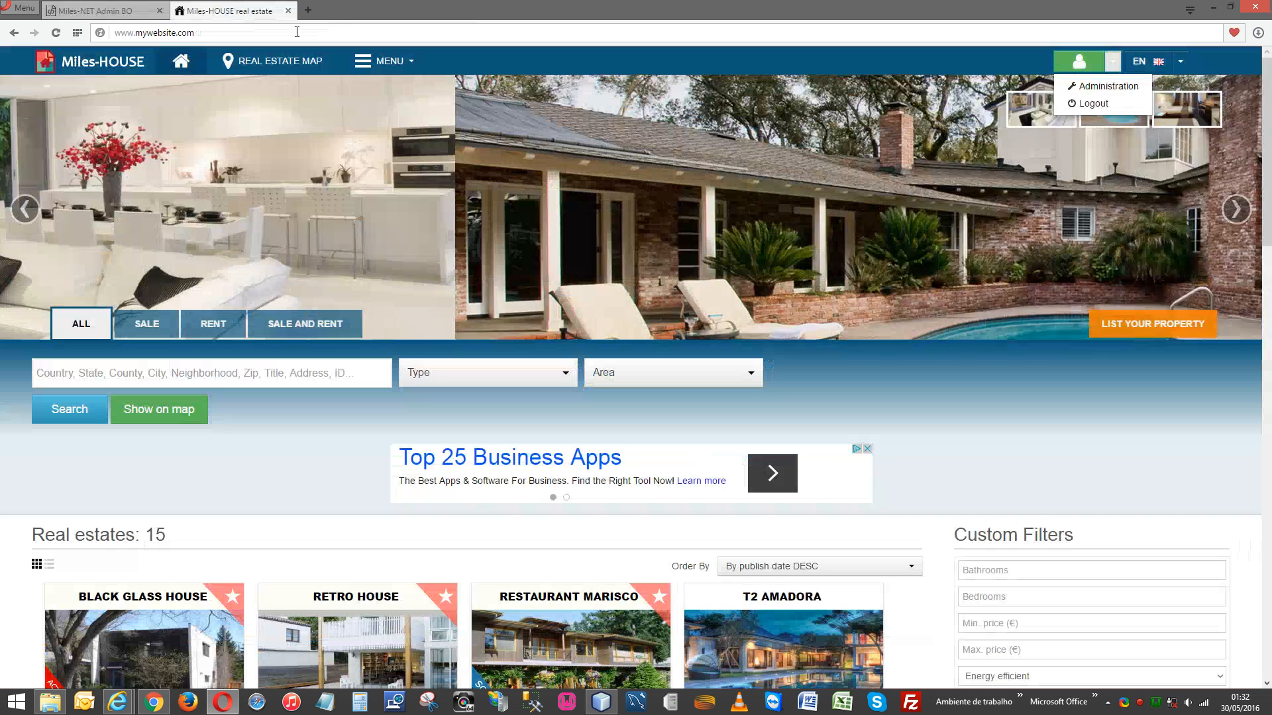
pyautogui.click(1132, 252)
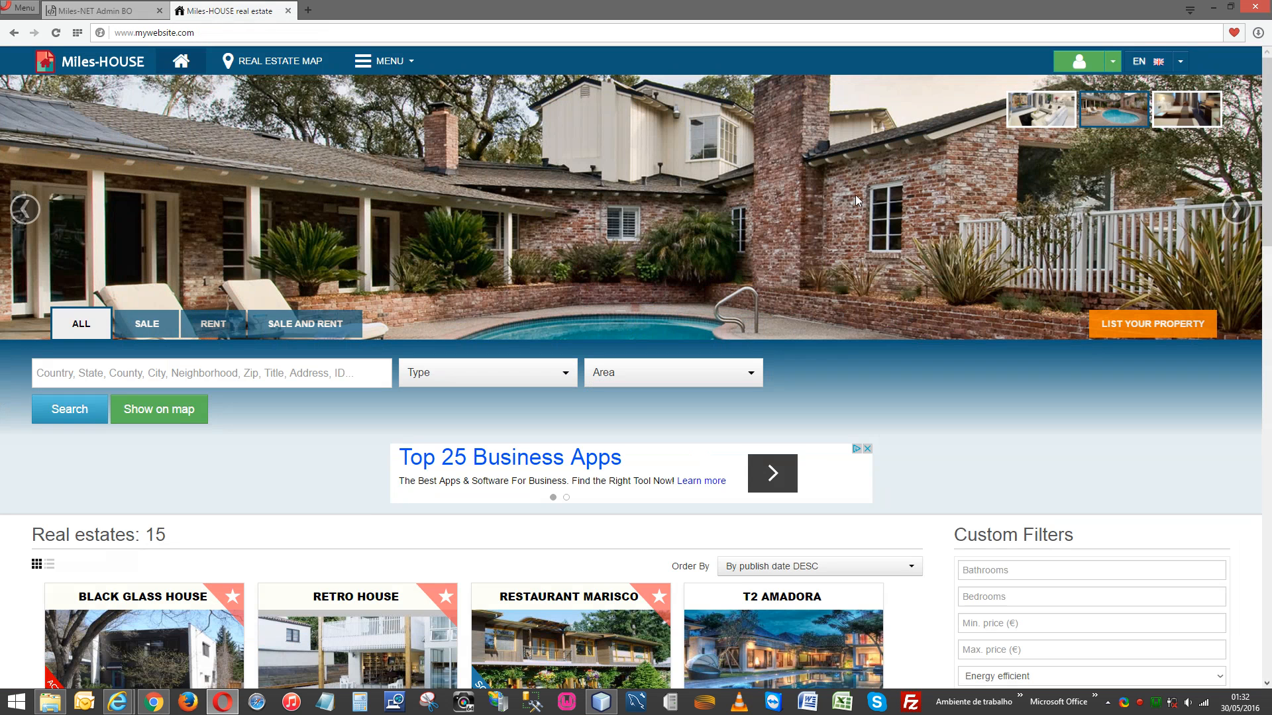
pyautogui.click(123, 12)
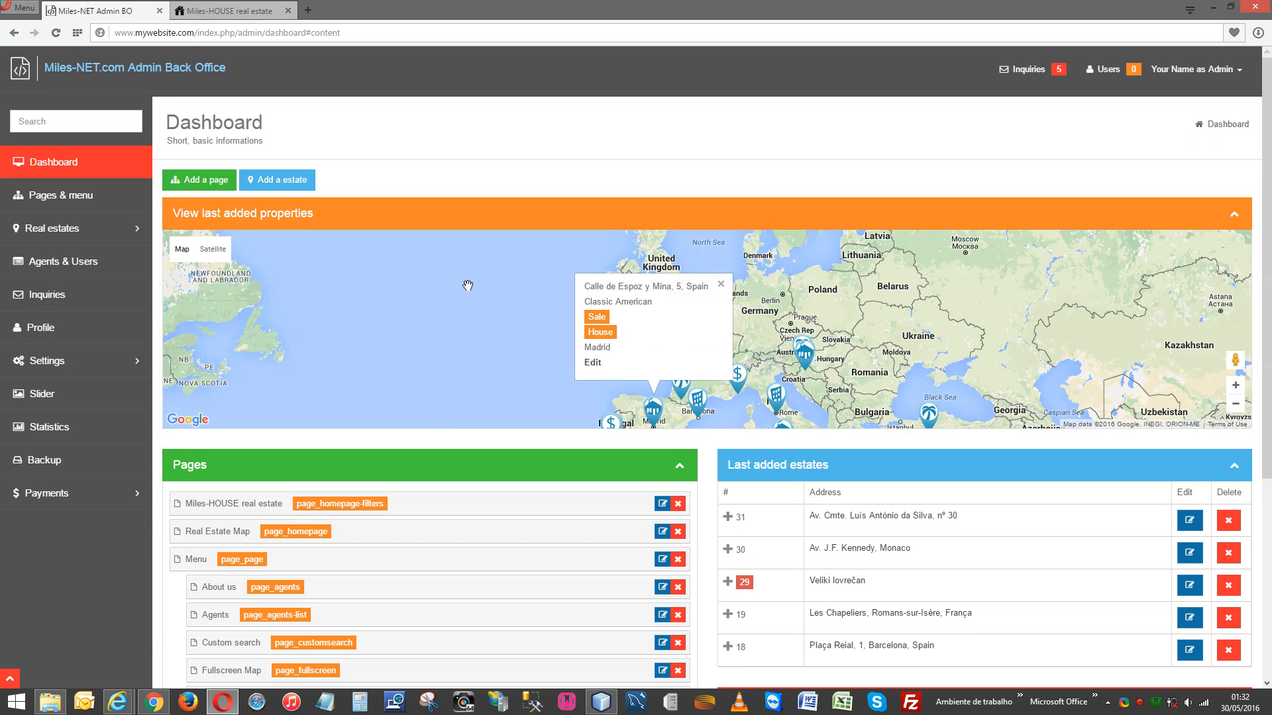
pyautogui.scroll(-2, 468, 285)
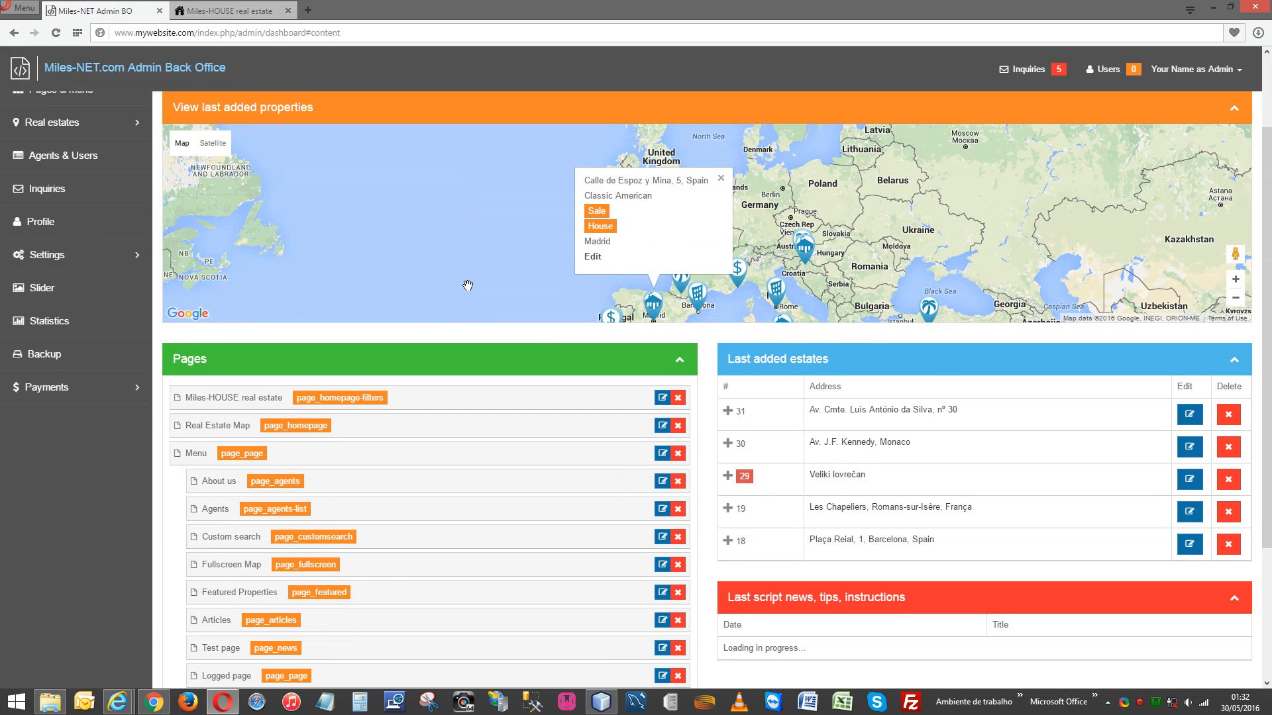
pyautogui.scroll(2, 468, 286)
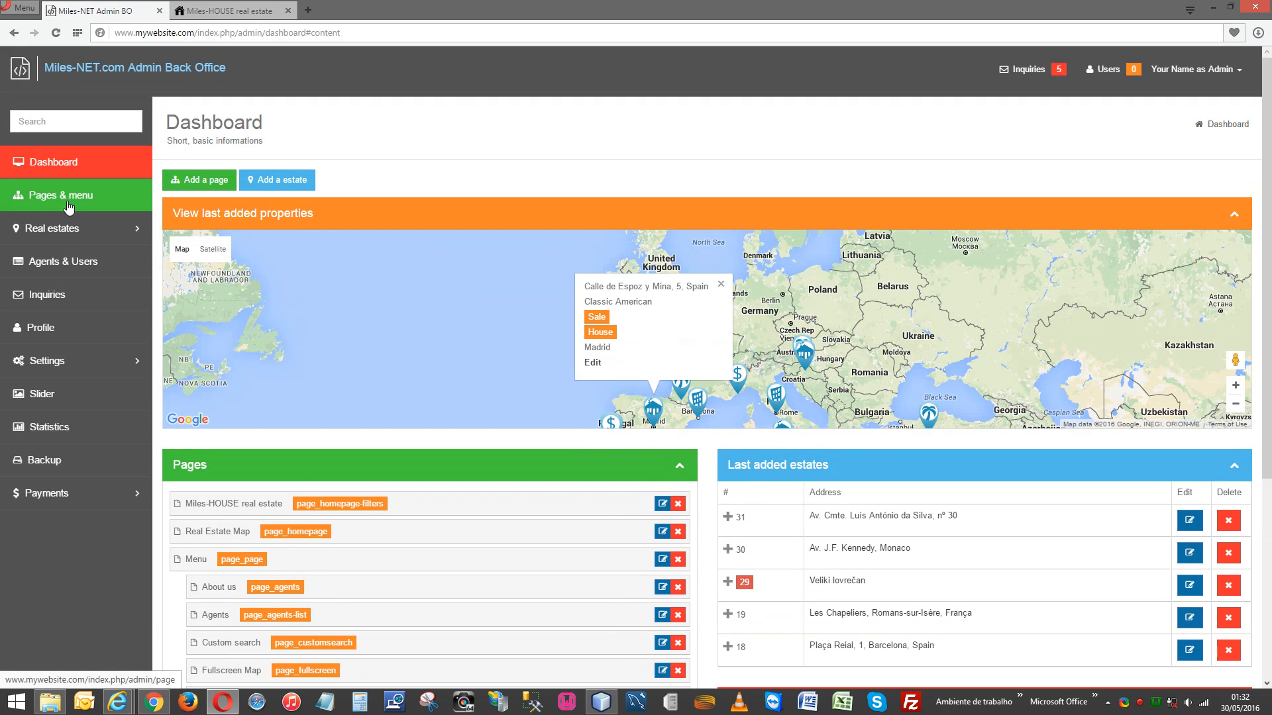
# Open Settings > Languages from the sidebar, then move to the public site tab.
pyautogui.click(78, 229)
pyautogui.click(78, 231)
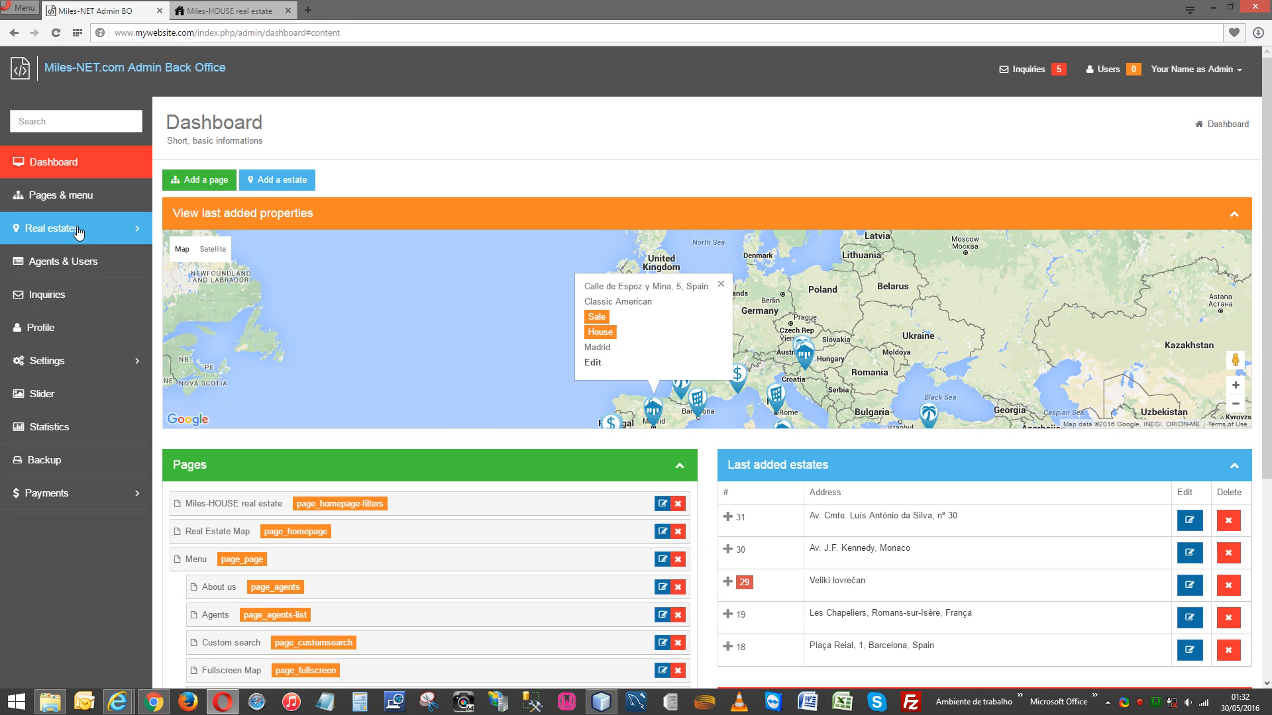
pyautogui.click(91, 363)
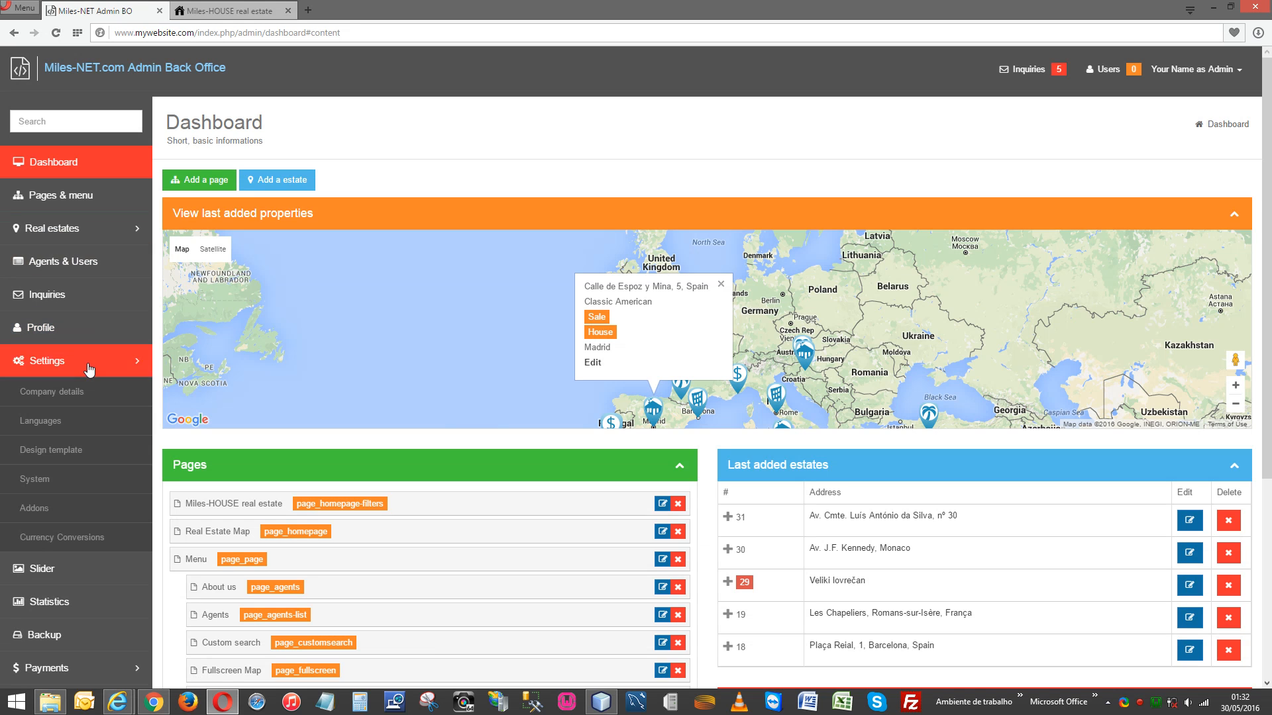
pyautogui.click(50, 422)
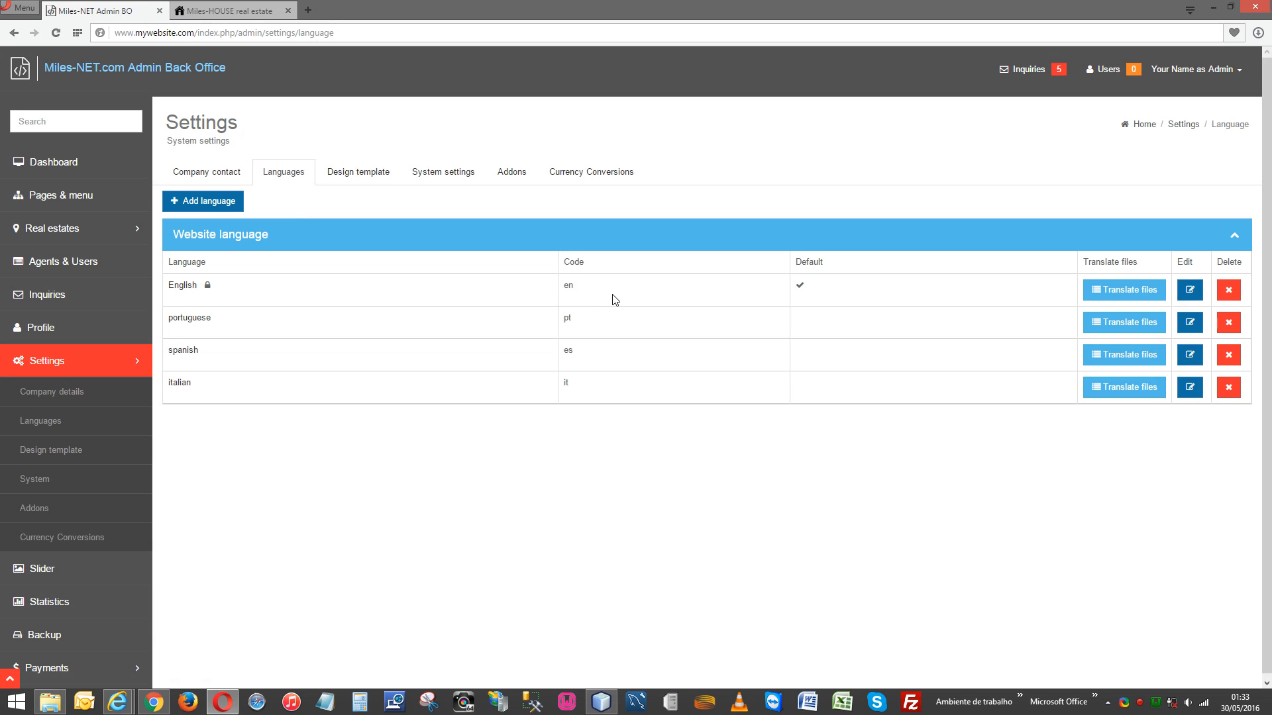
pyautogui.click(221, 12)
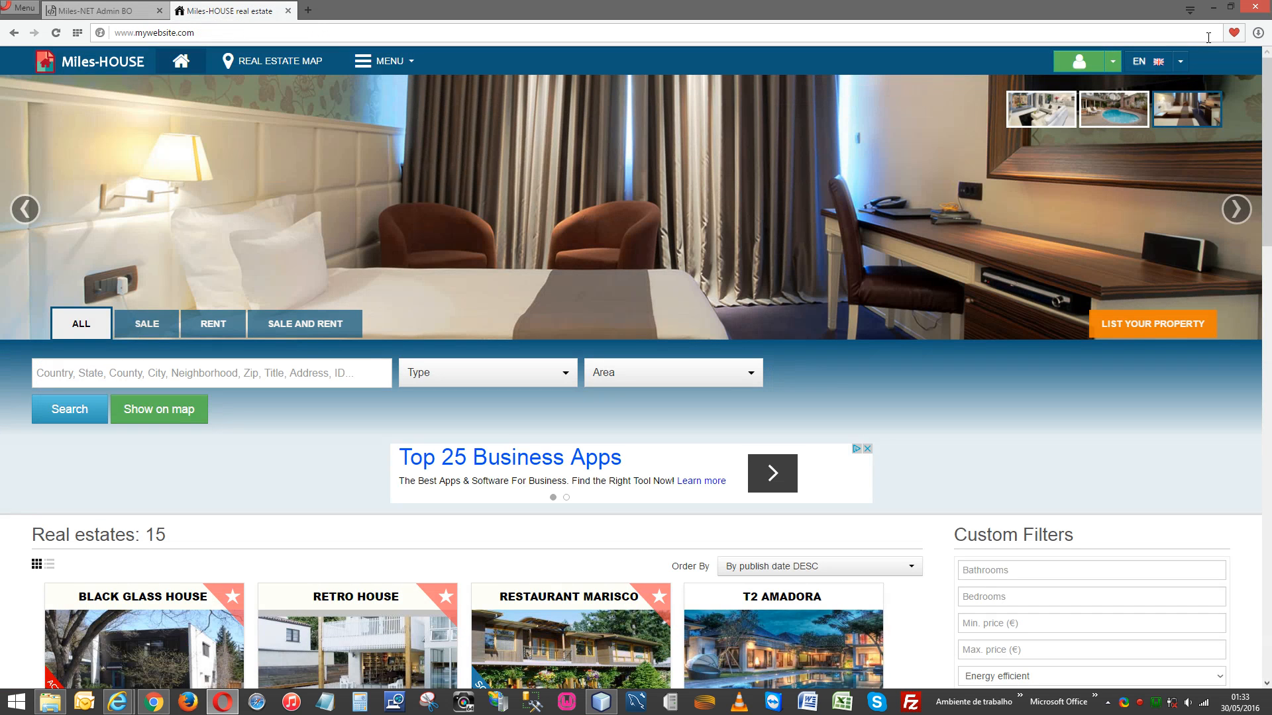
# Show the site in Italian and open the Ristorante Pesce property page.
pyautogui.click(1182, 63)
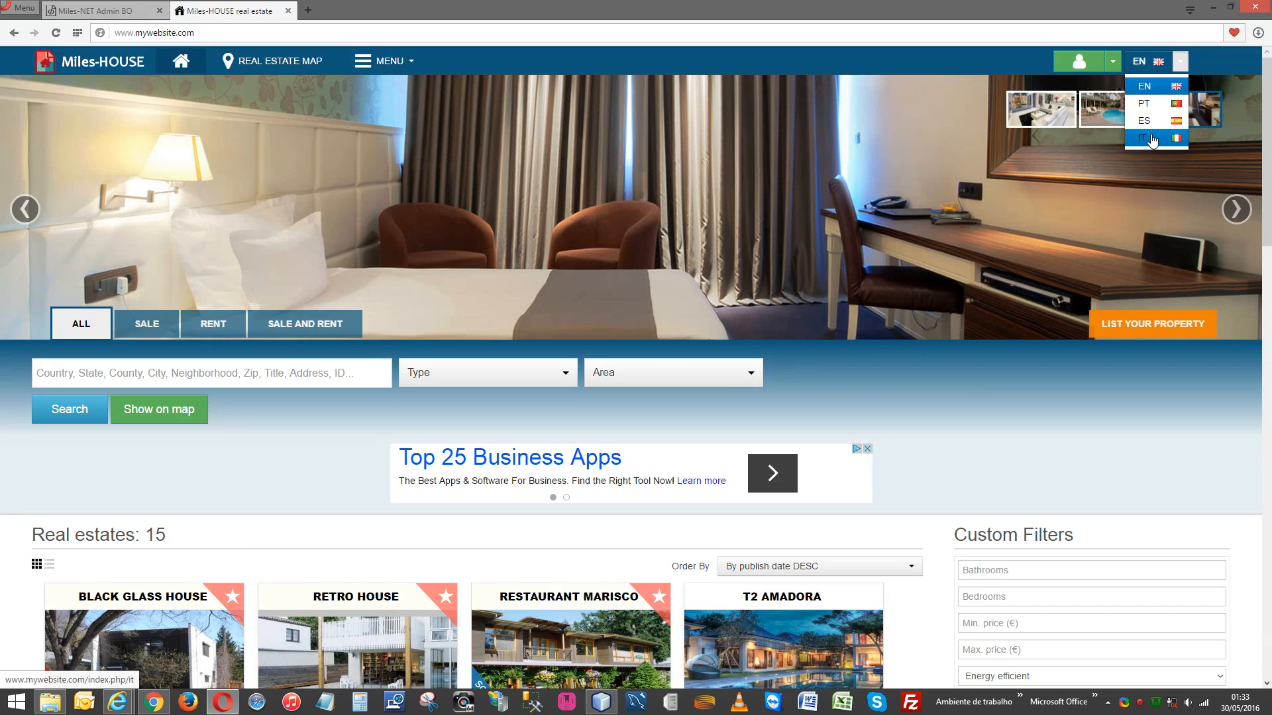
pyautogui.click(1150, 132)
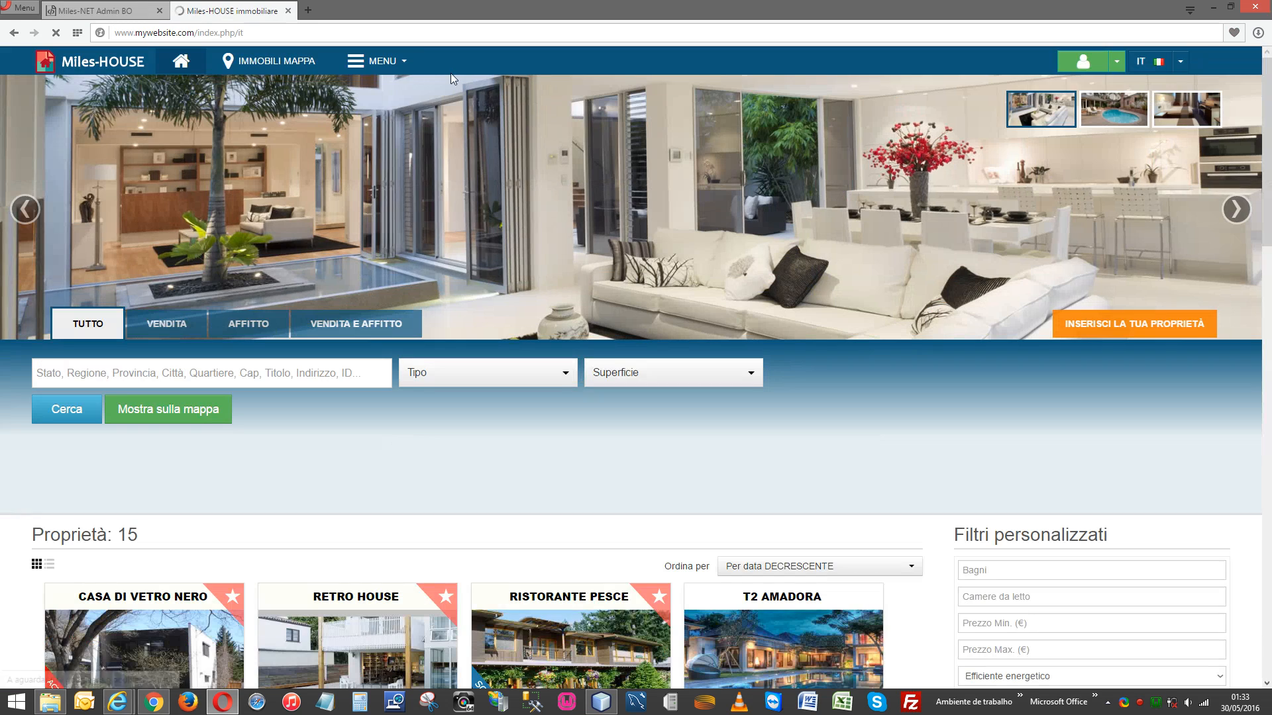
pyautogui.click(392, 65)
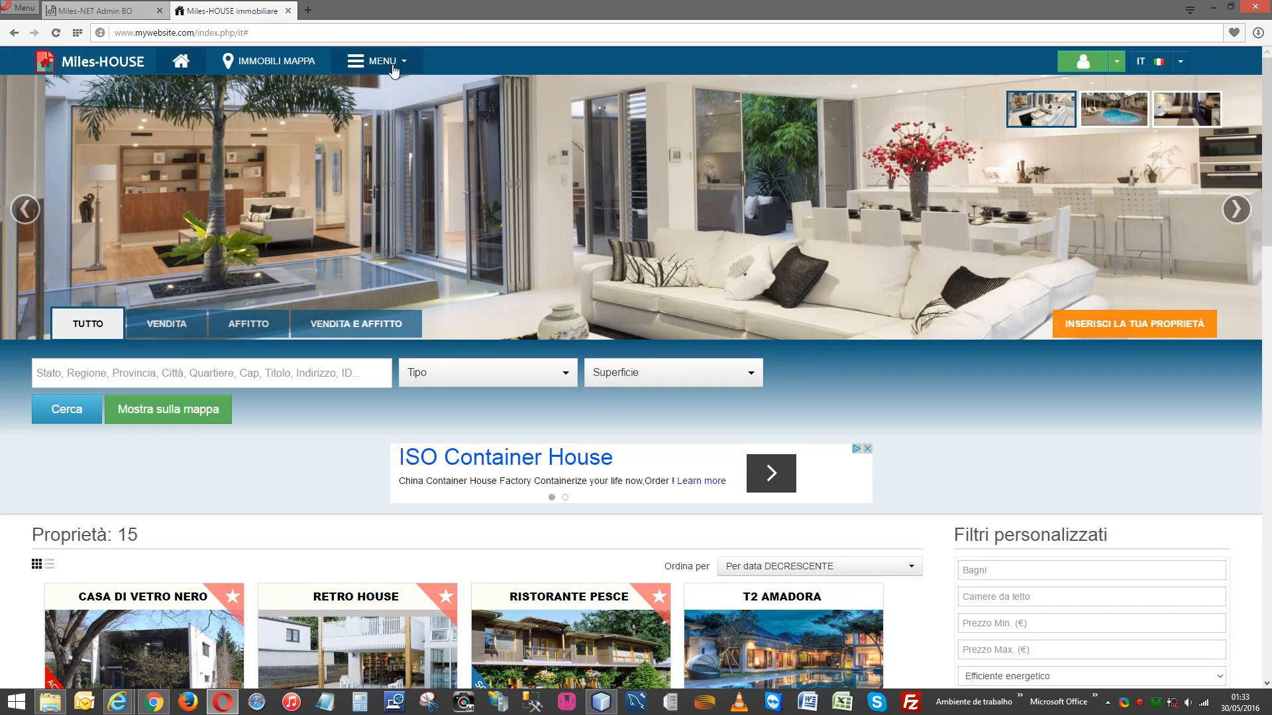
pyautogui.scroll(-4, 563, 323)
pyautogui.scroll(-7, 564, 329)
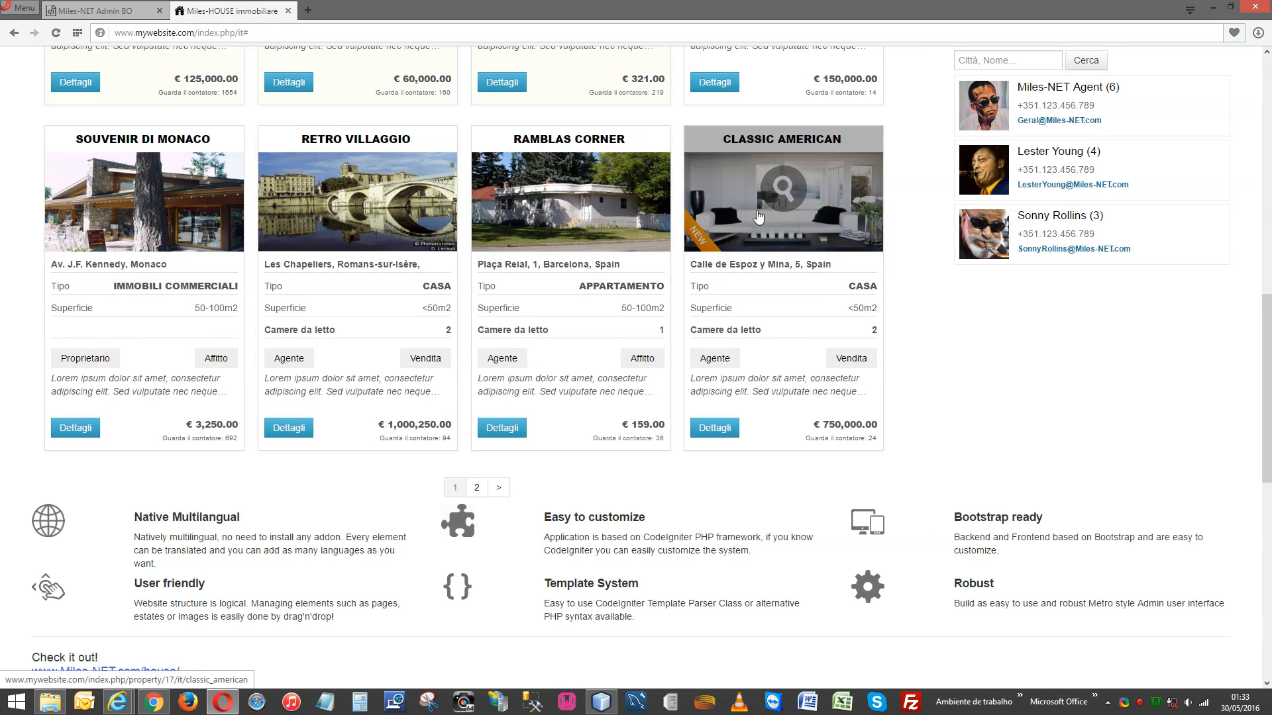
pyautogui.scroll(1, 685, 237)
pyautogui.scroll(5, 685, 237)
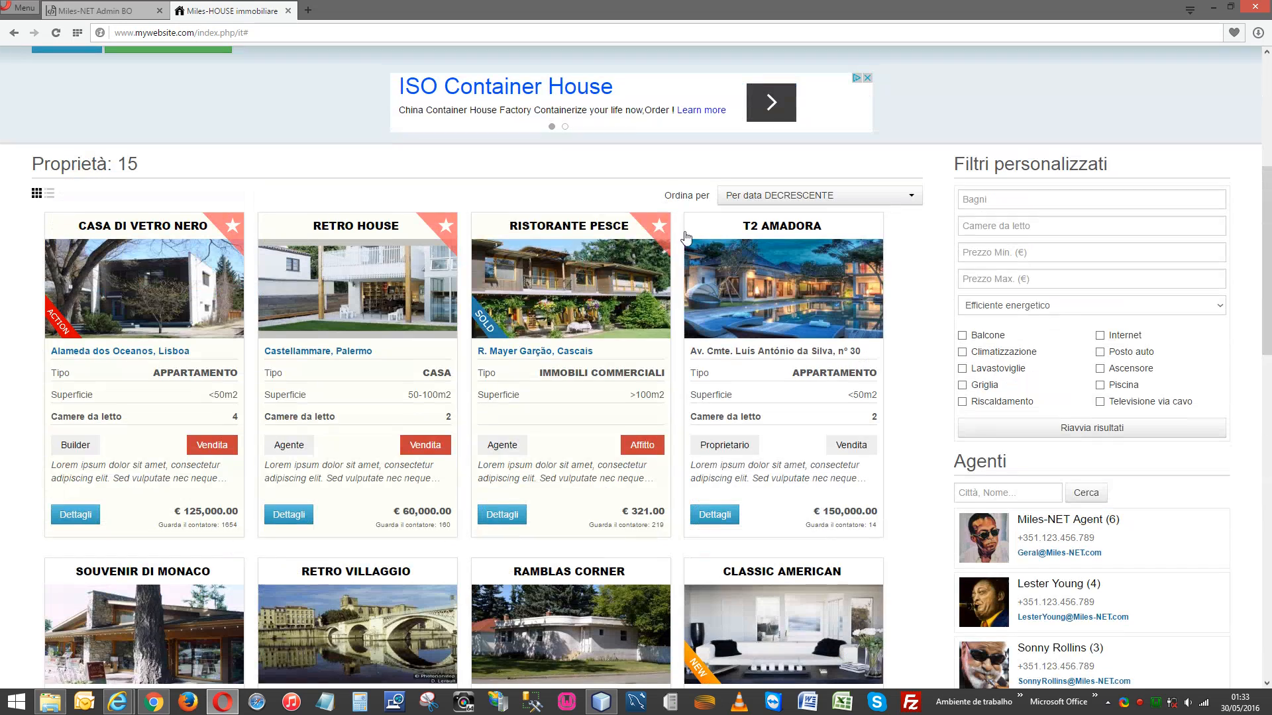
pyautogui.click(571, 269)
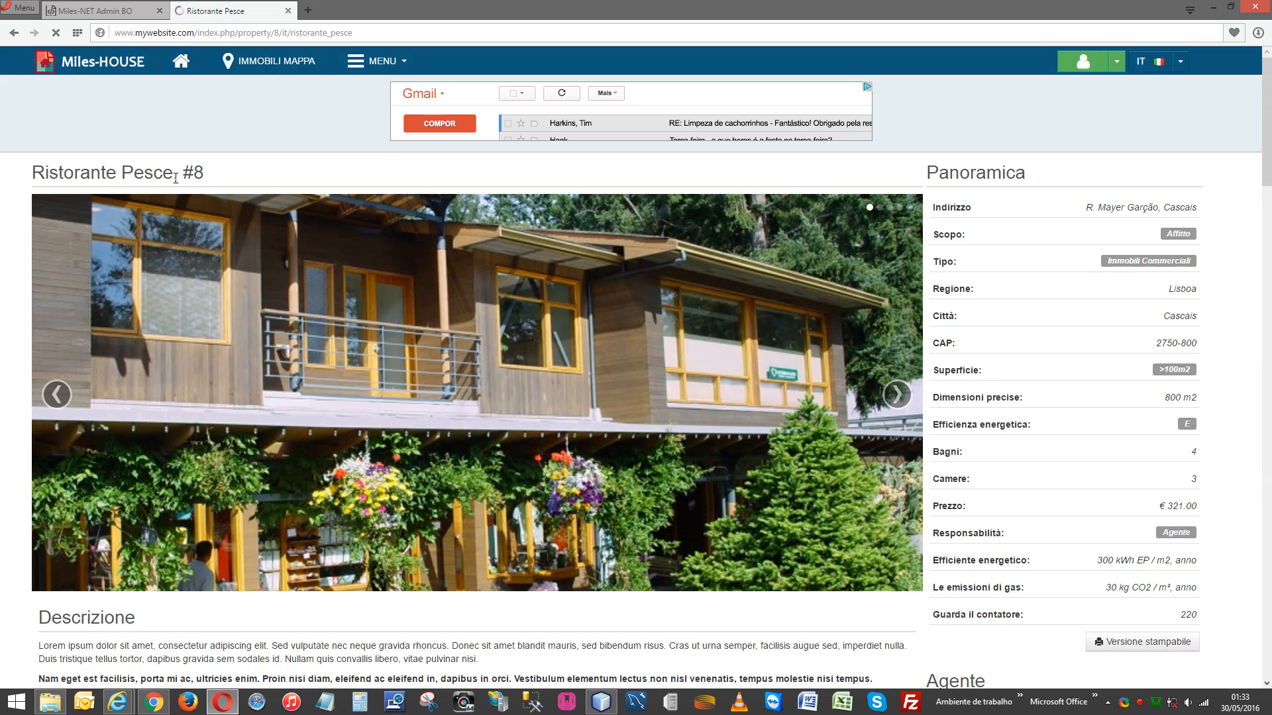
# Preview the property page in Spanish, then Portuguese, then back in English.
pyautogui.moveTo(35, 172); pyautogui.dragTo(173, 173)
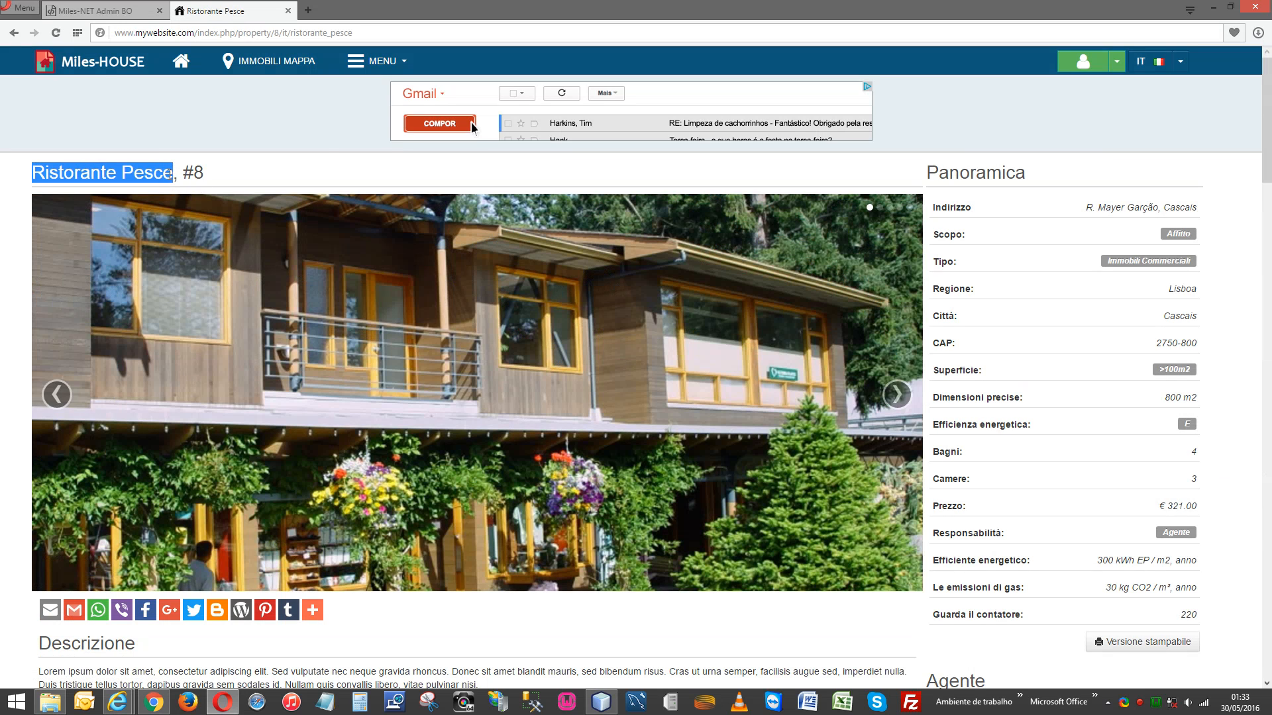
pyautogui.click(1180, 62)
pyautogui.click(1162, 121)
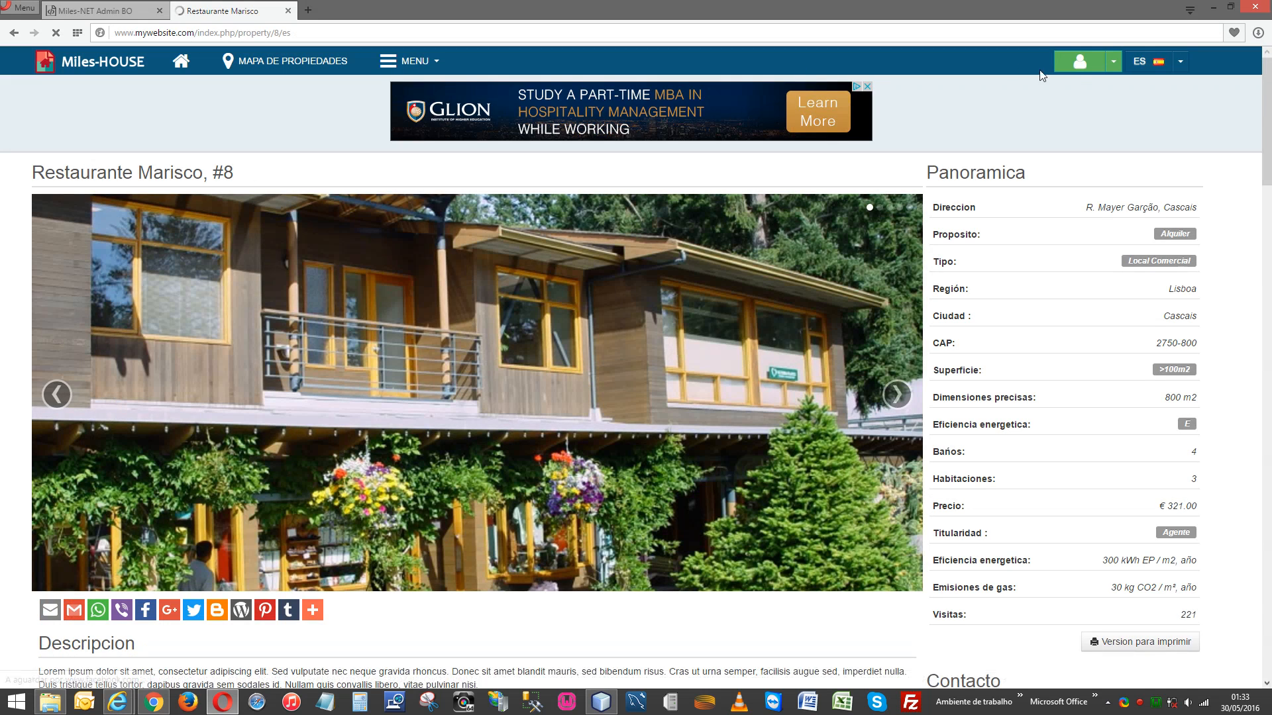
pyautogui.click(1183, 66)
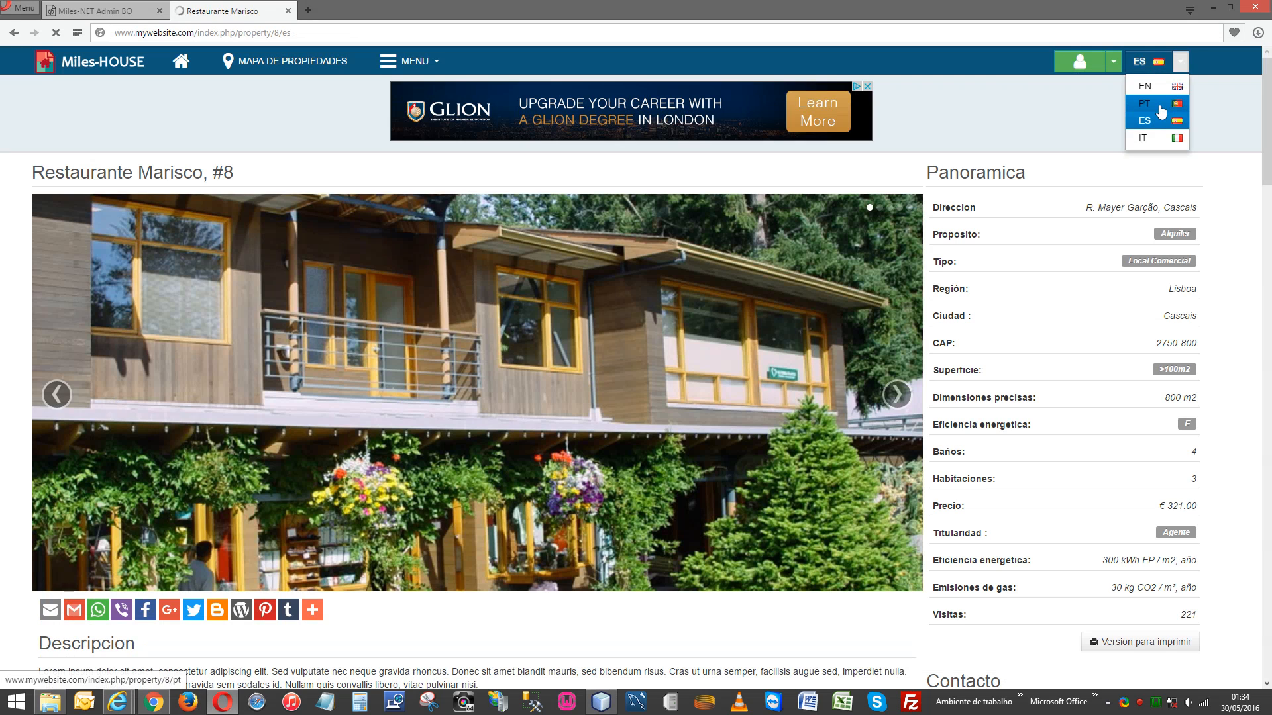
pyautogui.click(1159, 105)
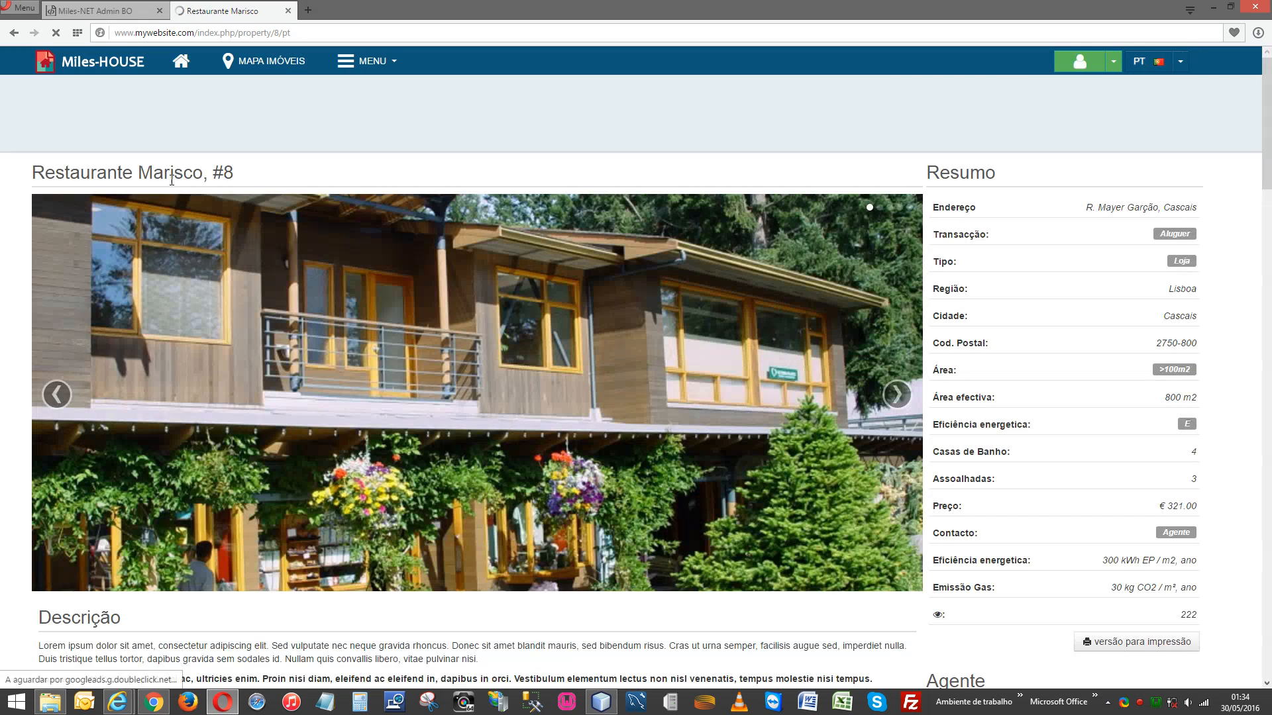
pyautogui.click(1180, 62)
pyautogui.click(1171, 88)
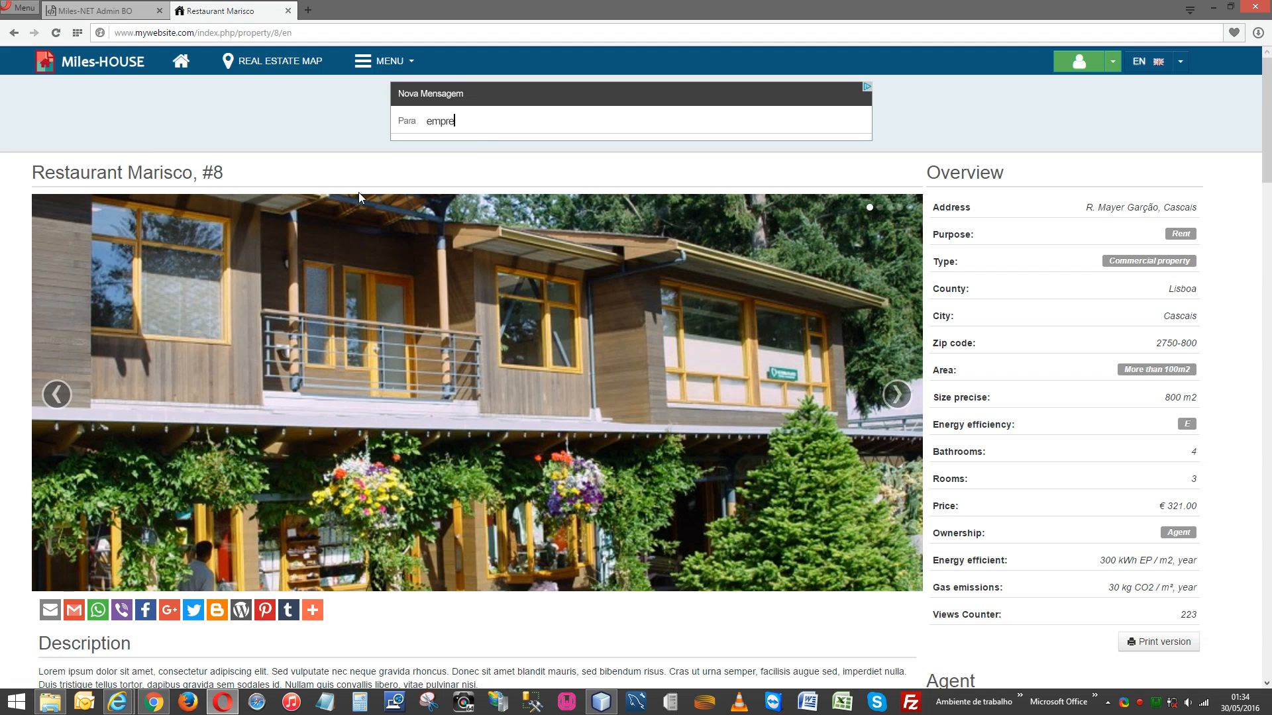
# Highlight the property's Description heading, then return to the Admin Back Office tab.
pyautogui.scroll(-2, 884, 284)
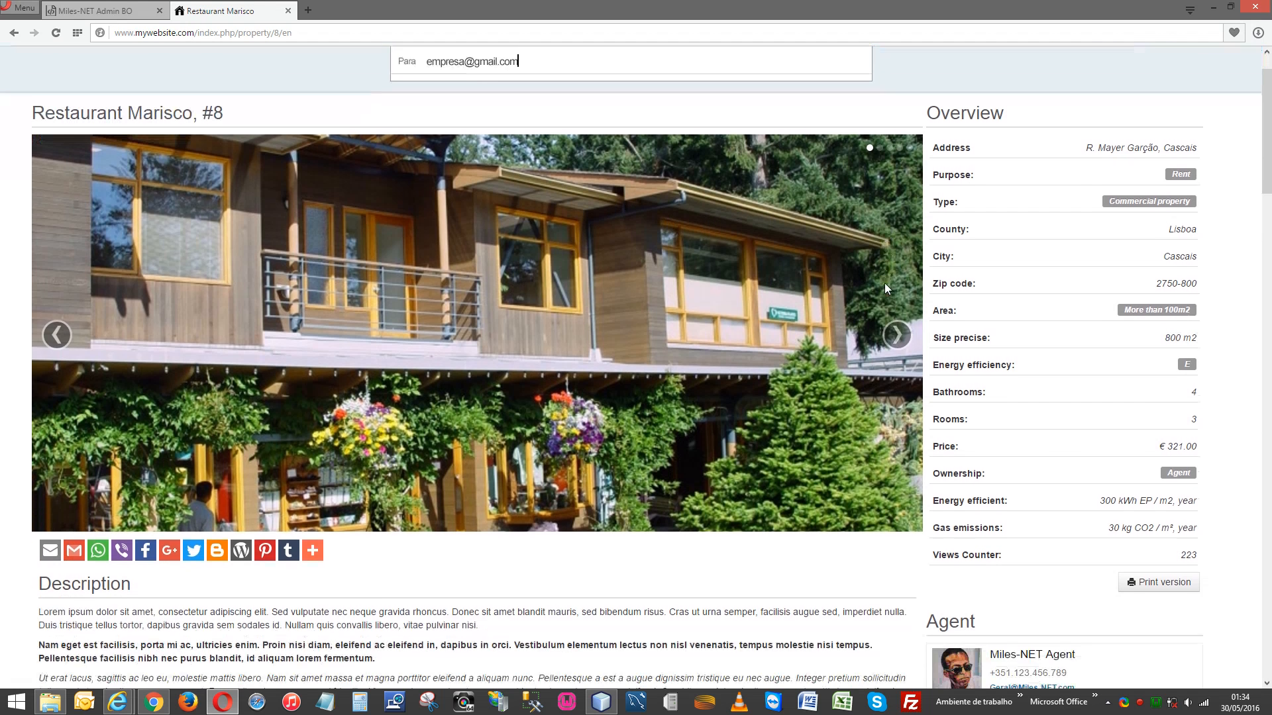
pyautogui.scroll(2, 1026, 220)
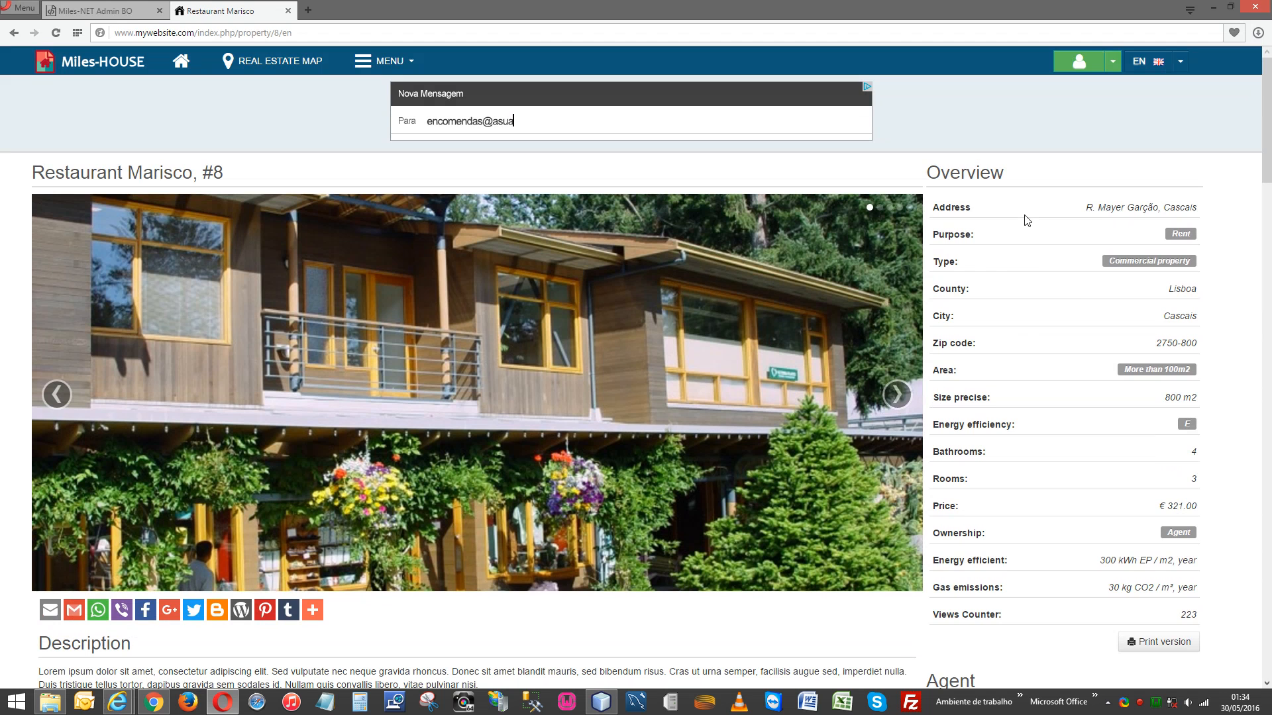
pyautogui.scroll(-6, 662, 375)
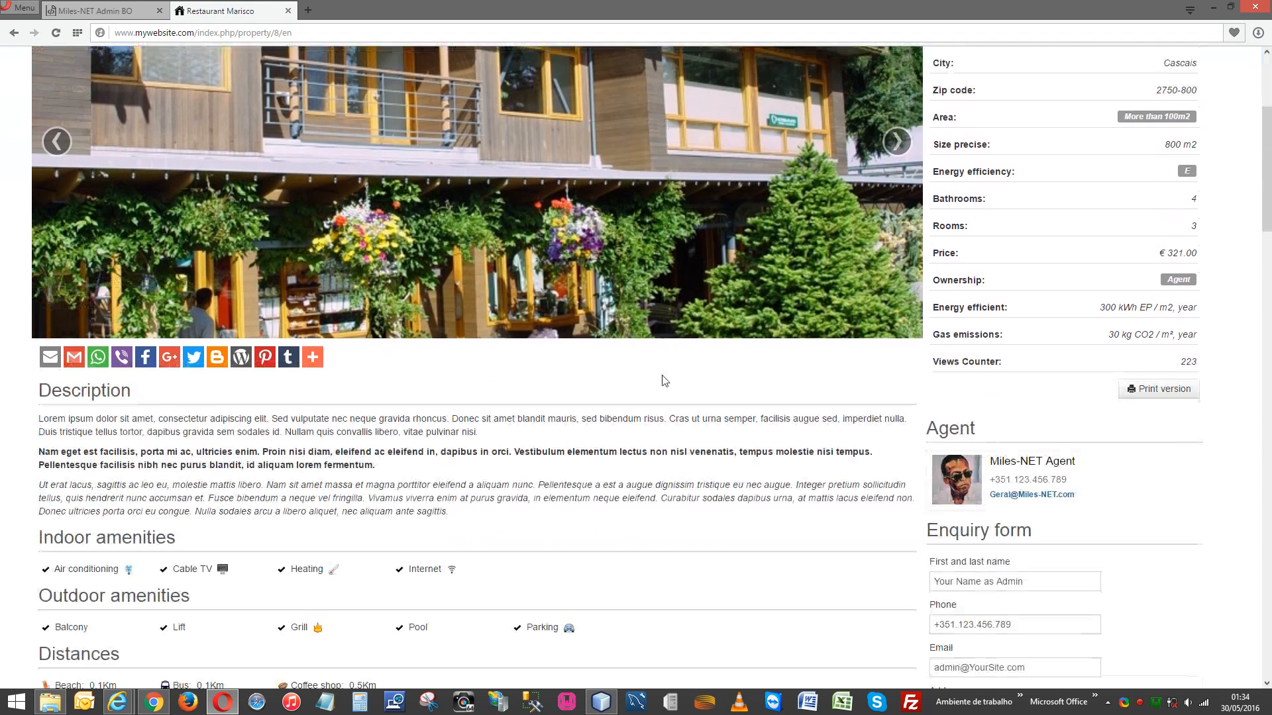
pyautogui.moveTo(400, 301); pyautogui.dragTo(549, 382)
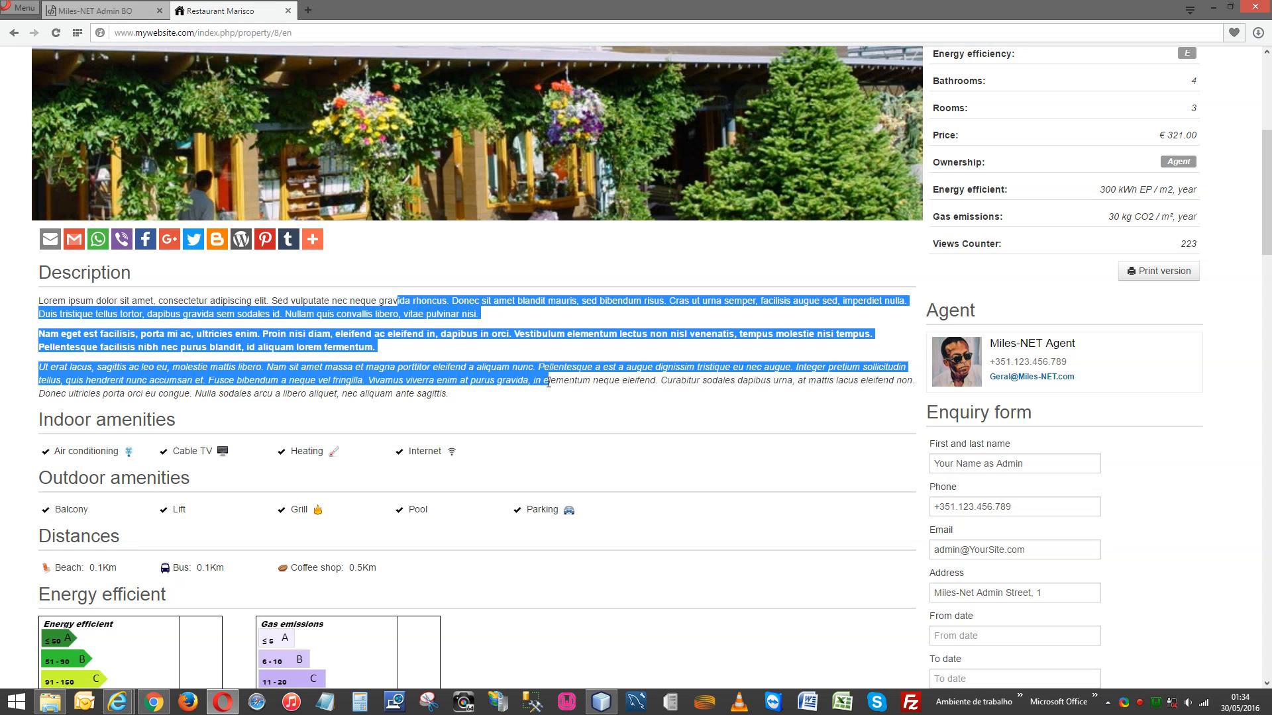
pyautogui.scroll(-2, 548, 382)
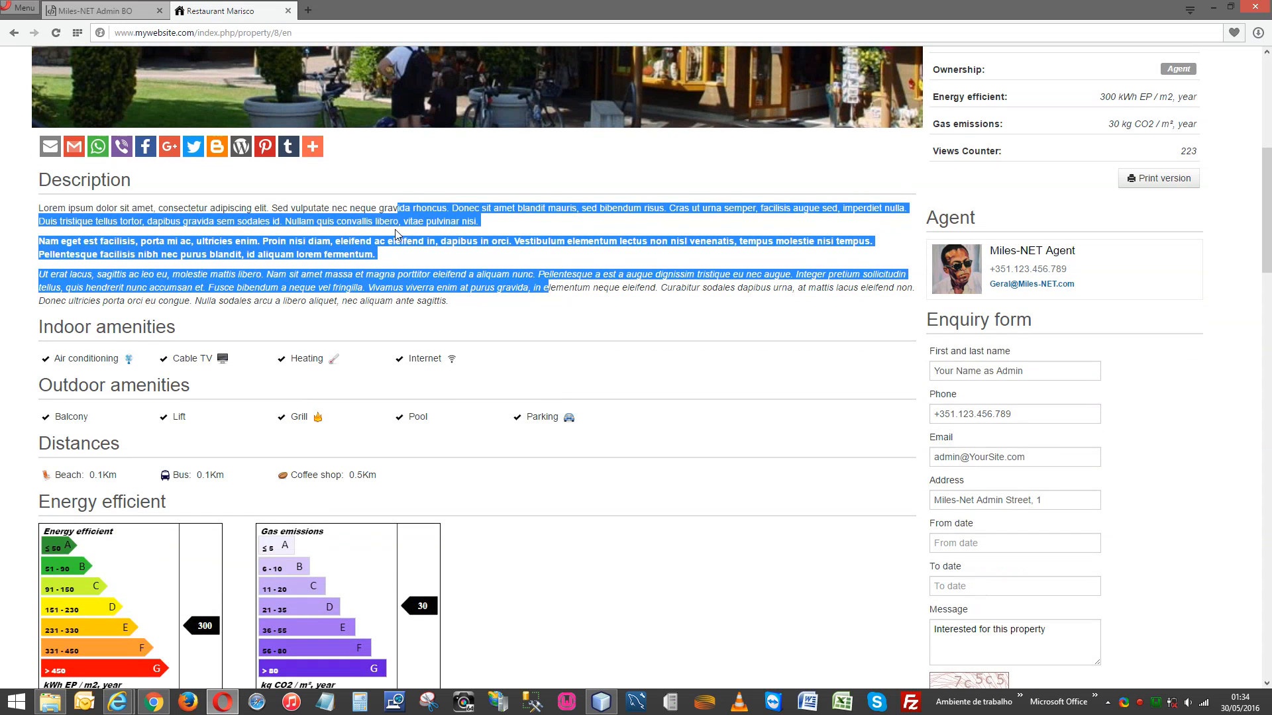
pyautogui.click(396, 233)
pyautogui.doubleClick(106, 179)
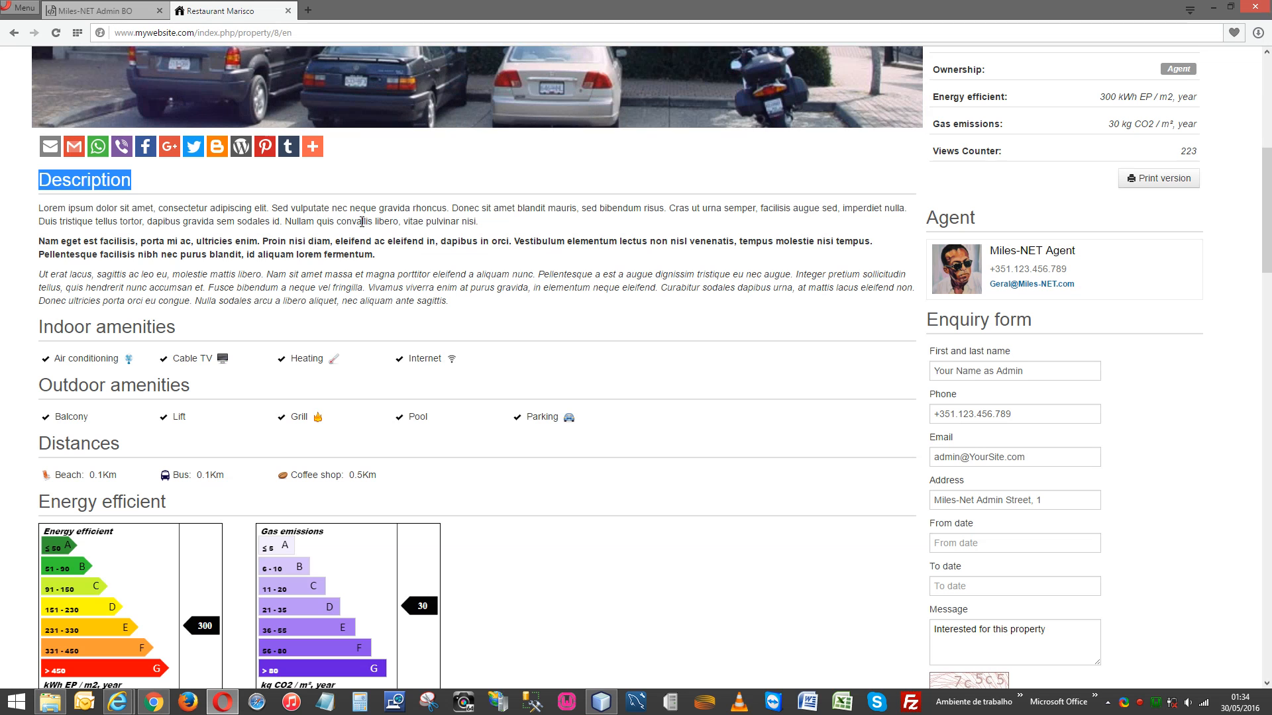
pyautogui.click(101, 15)
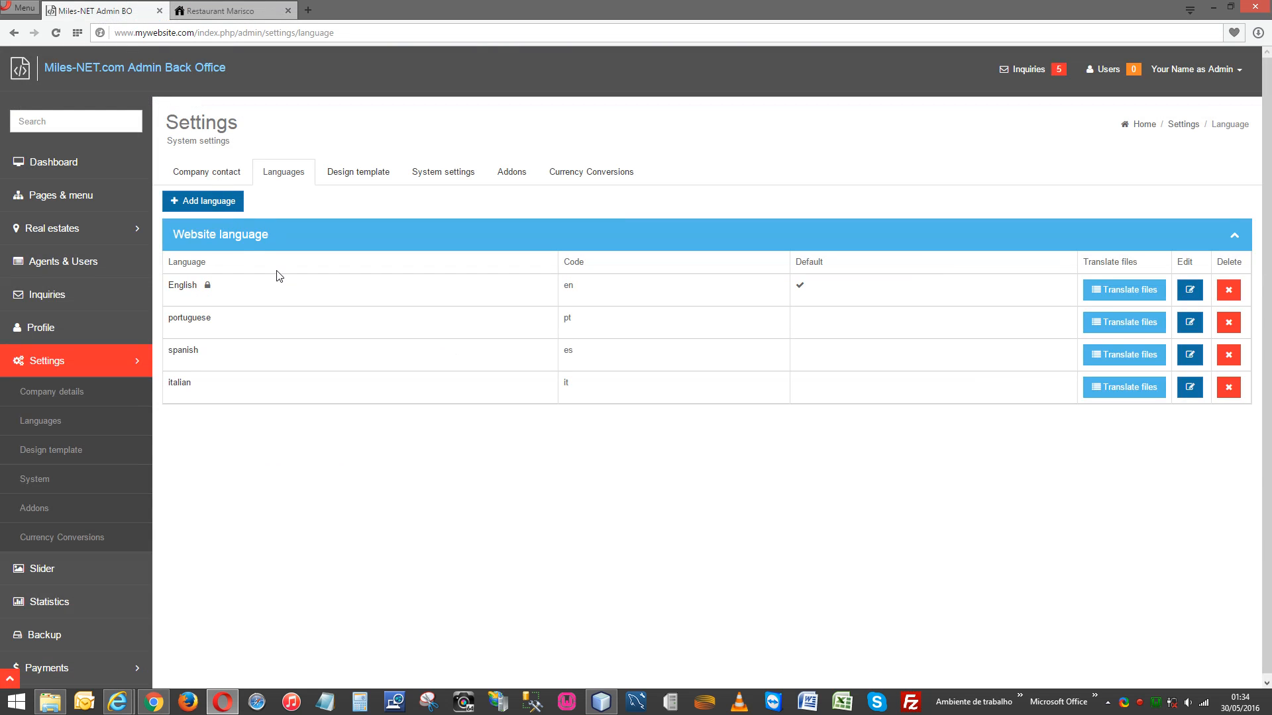
# Open the English Translate files list and edit frontend_template_lang.php.
pyautogui.click(1100, 294)
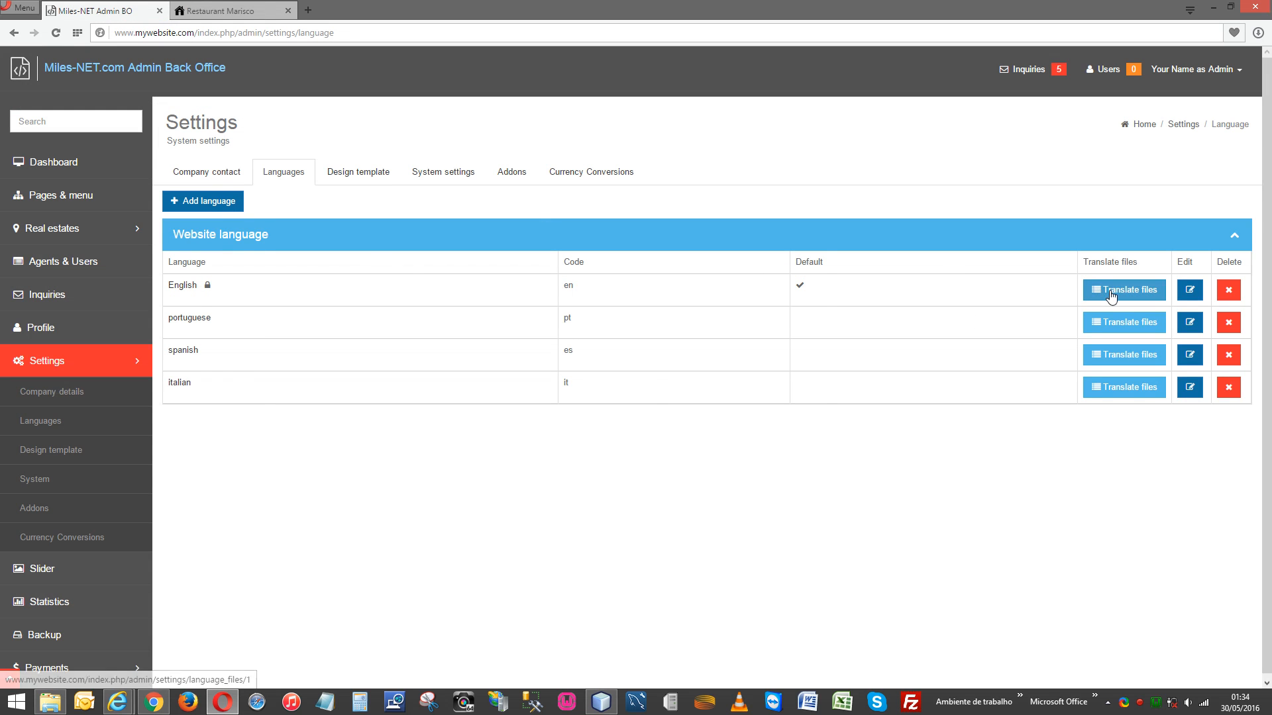
pyautogui.scroll(-2, 630, 350)
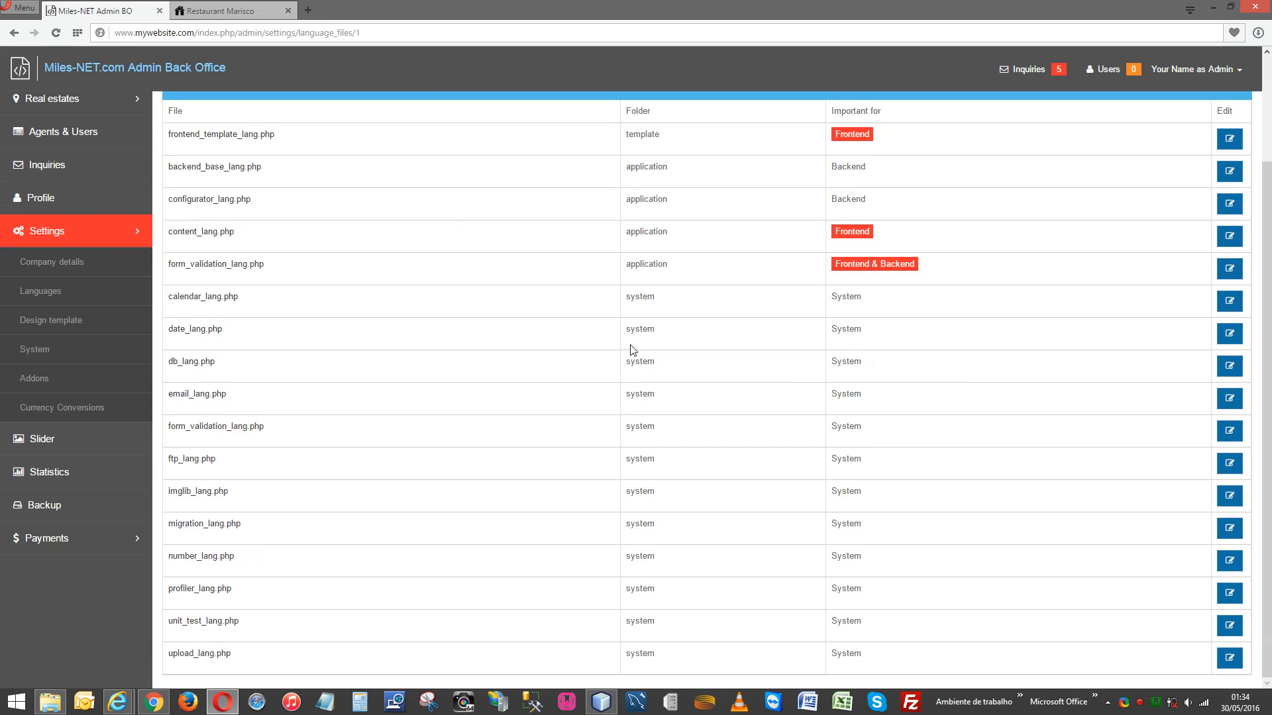
pyautogui.scroll(2, 631, 350)
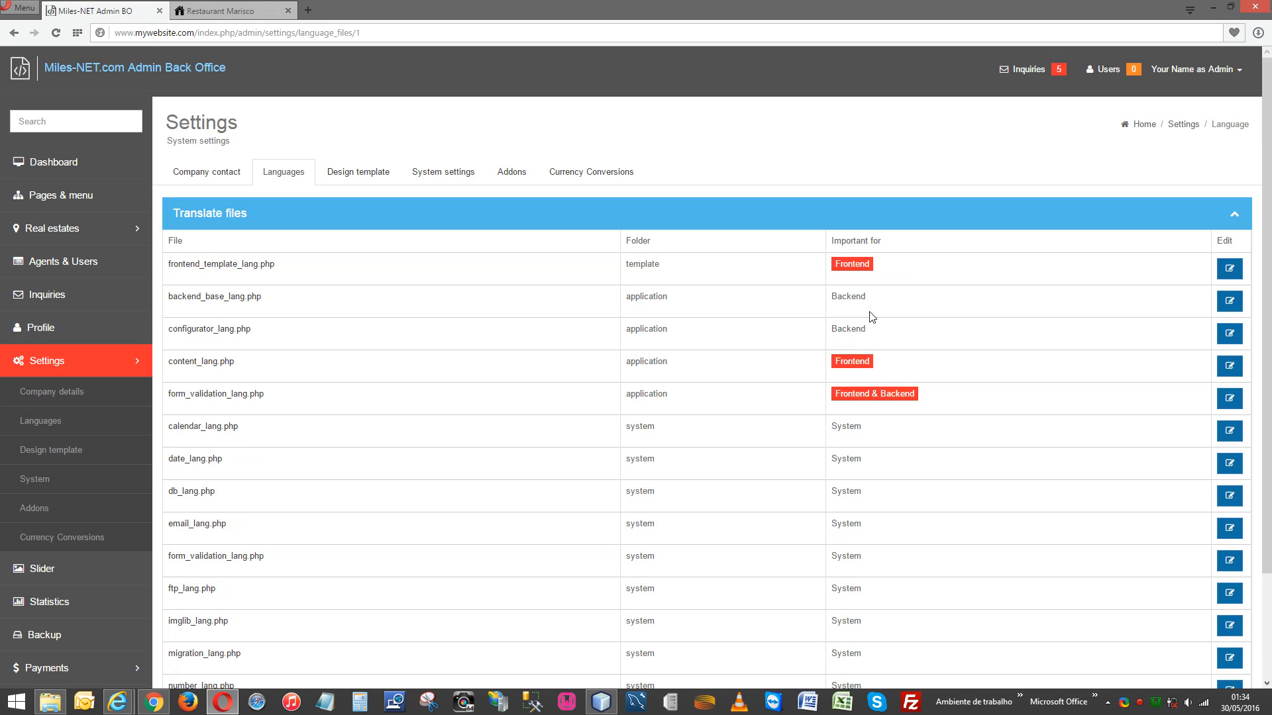
pyautogui.scroll(-2, 914, 496)
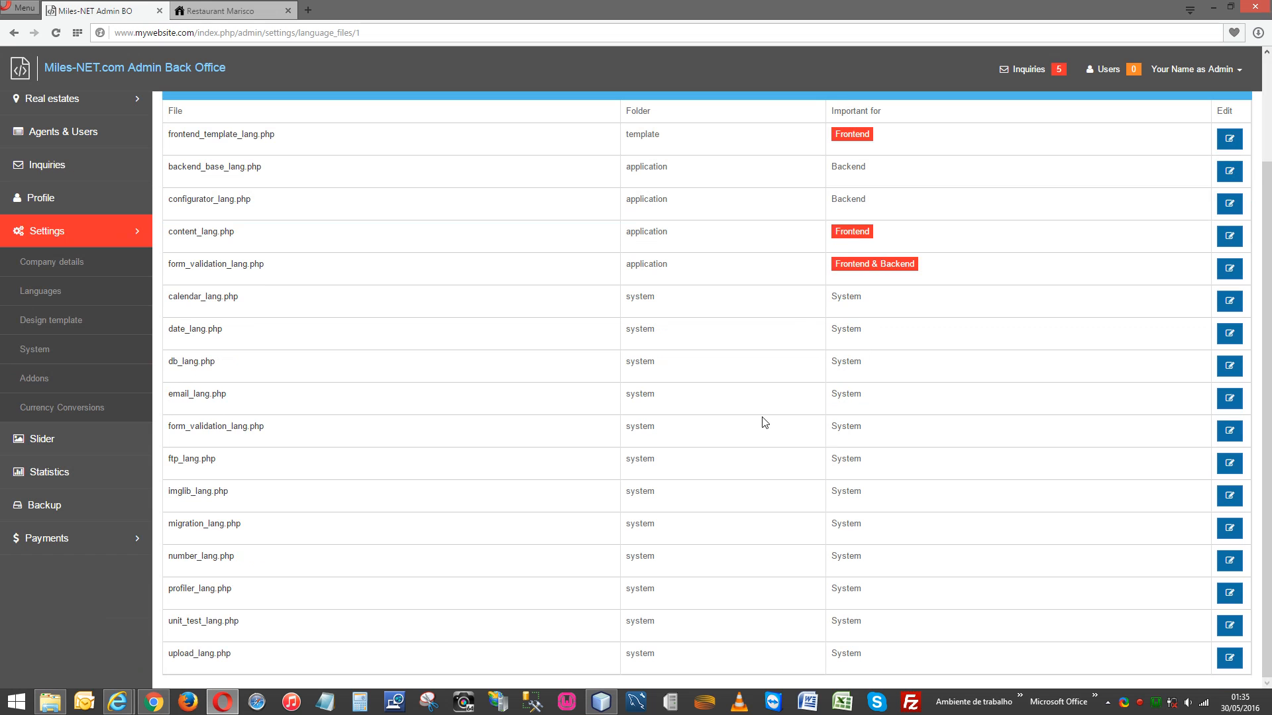
pyautogui.scroll(2, 764, 422)
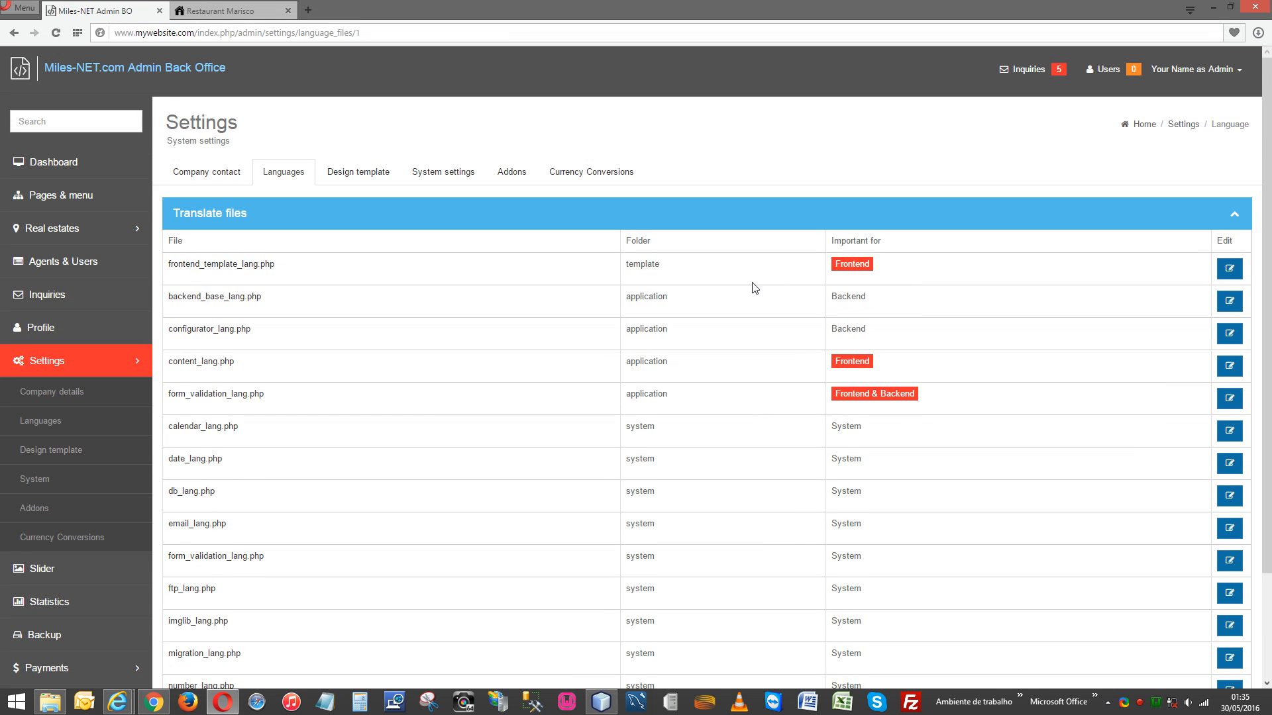
pyautogui.moveTo(283, 269); pyautogui.dragTo(163, 266)
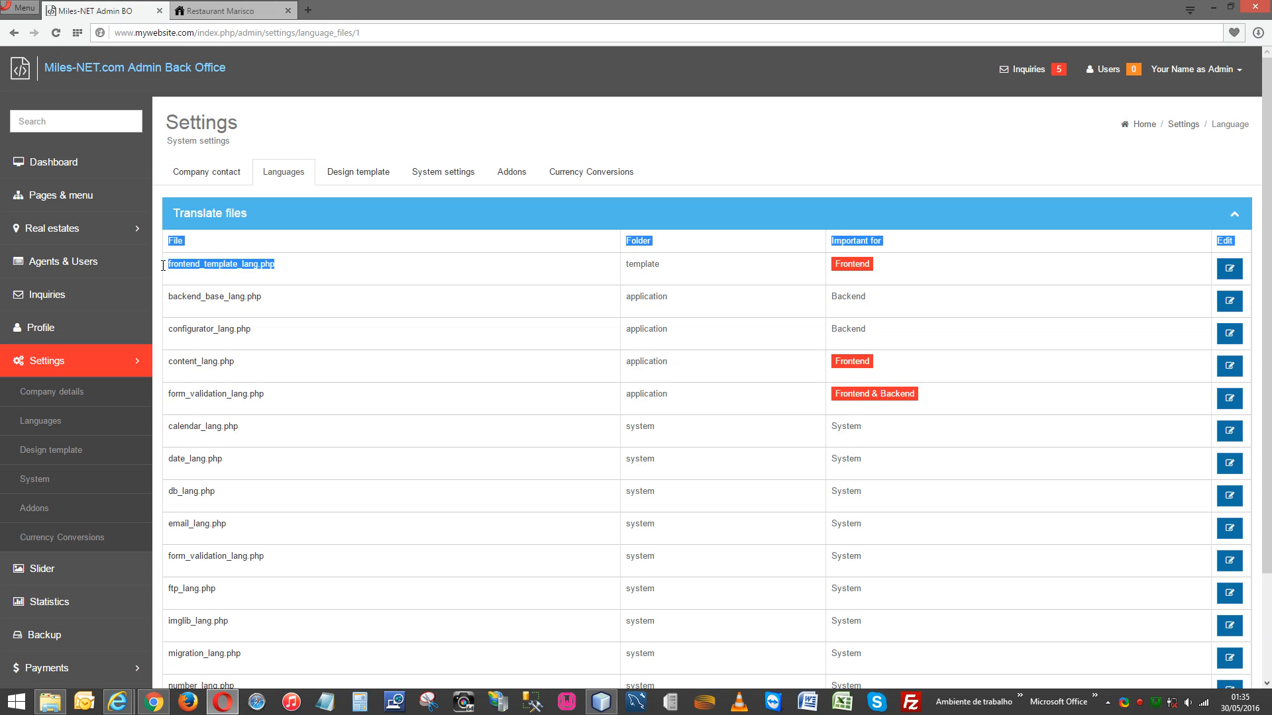
pyautogui.click(600, 279)
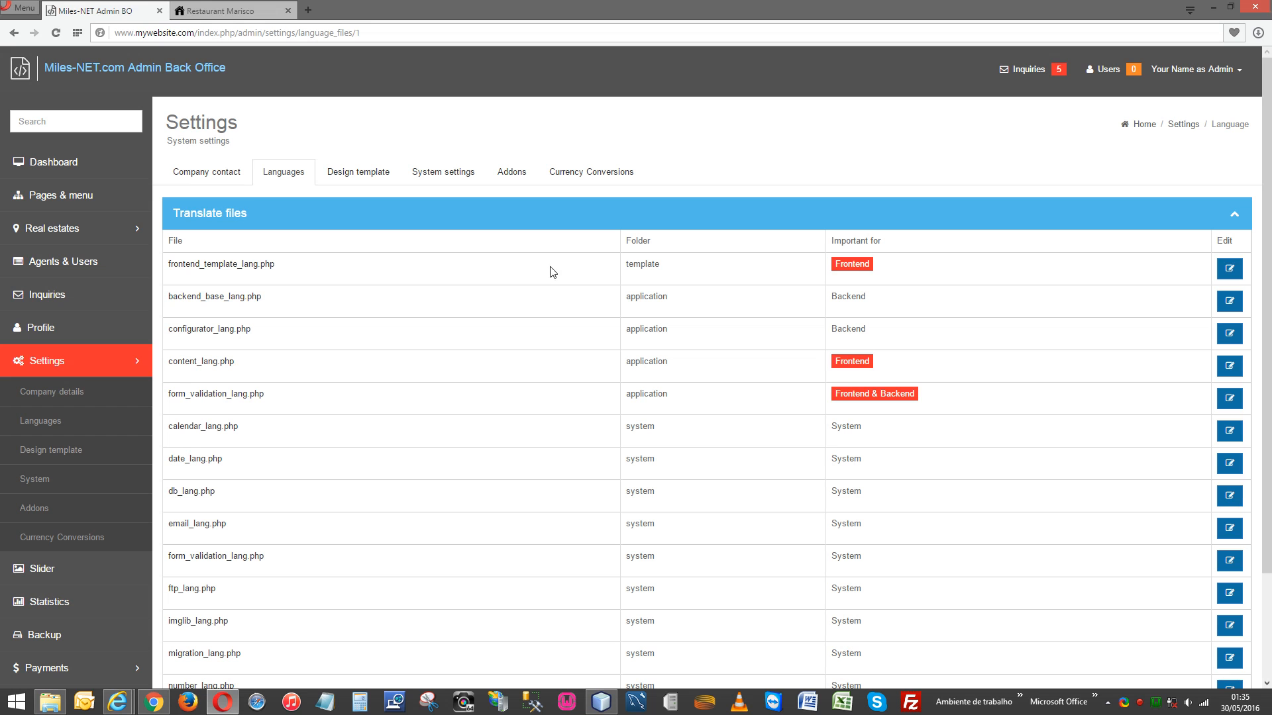
pyautogui.click(1230, 272)
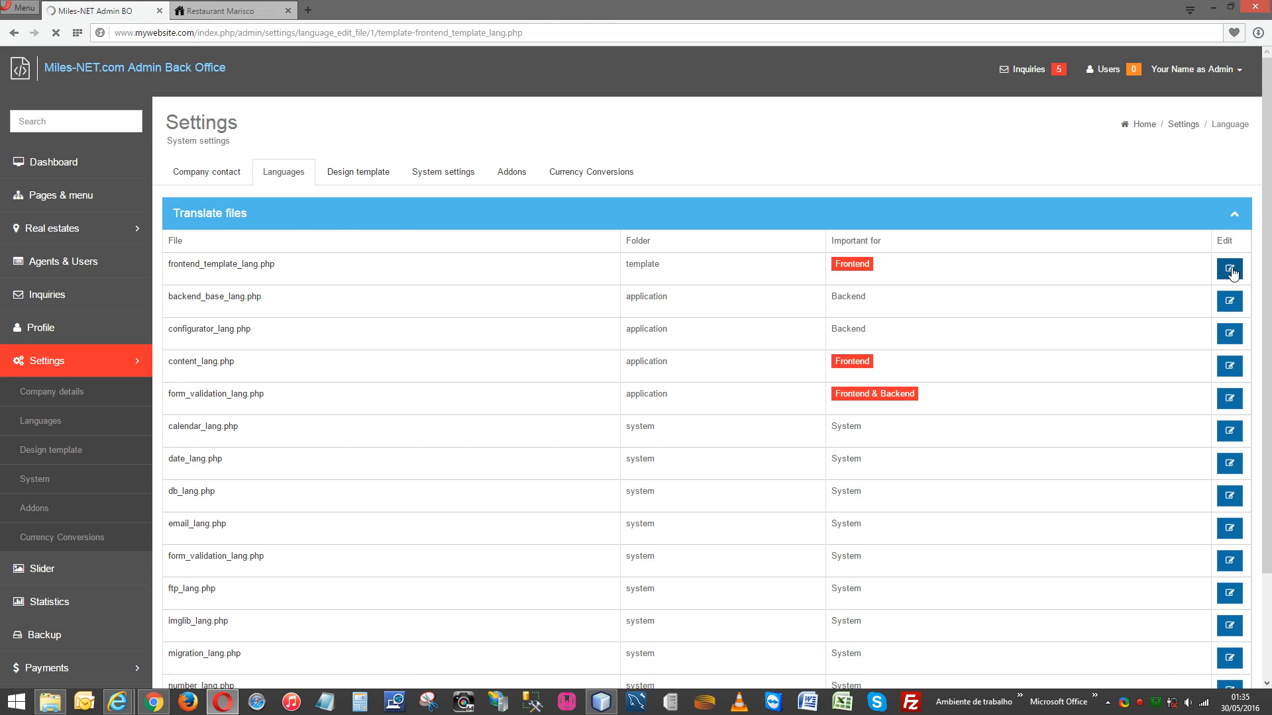
# Search the language file editor for 'Description', copying the word from the property page.
pyautogui.scroll(-15, 883, 410)
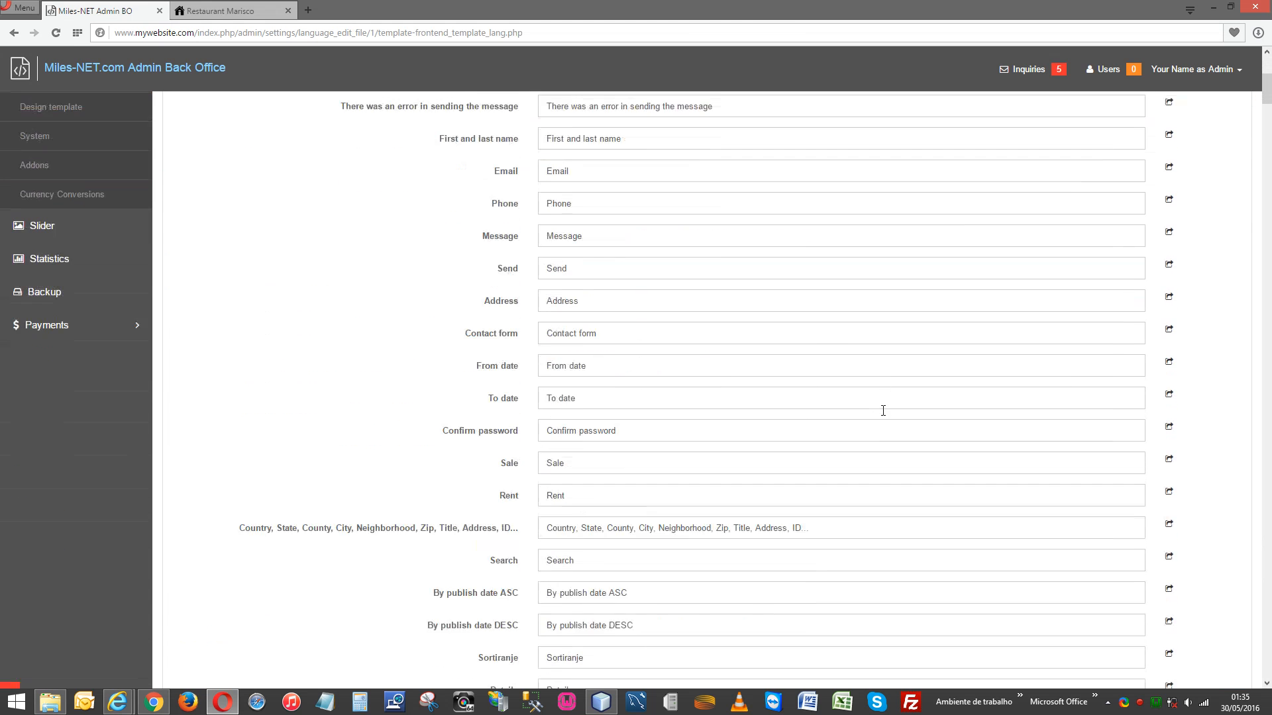
pyautogui.scroll(-20, 882, 410)
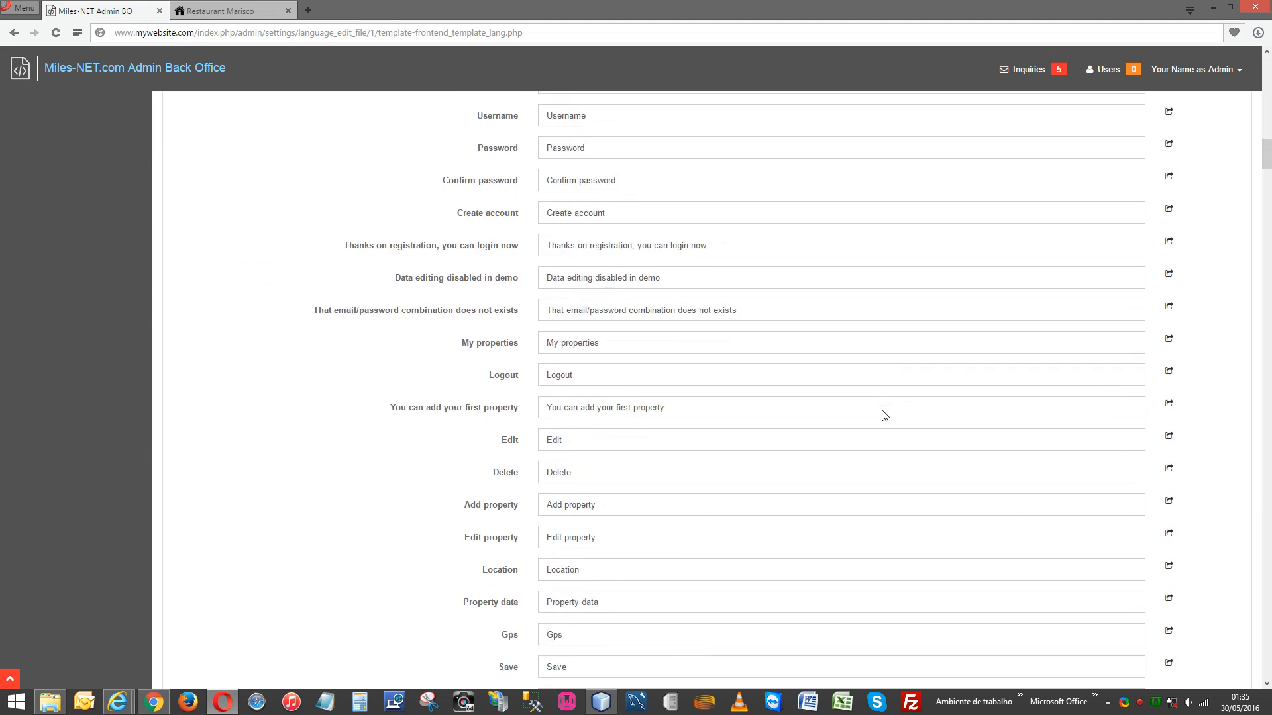
pyautogui.scroll(-20, 882, 411)
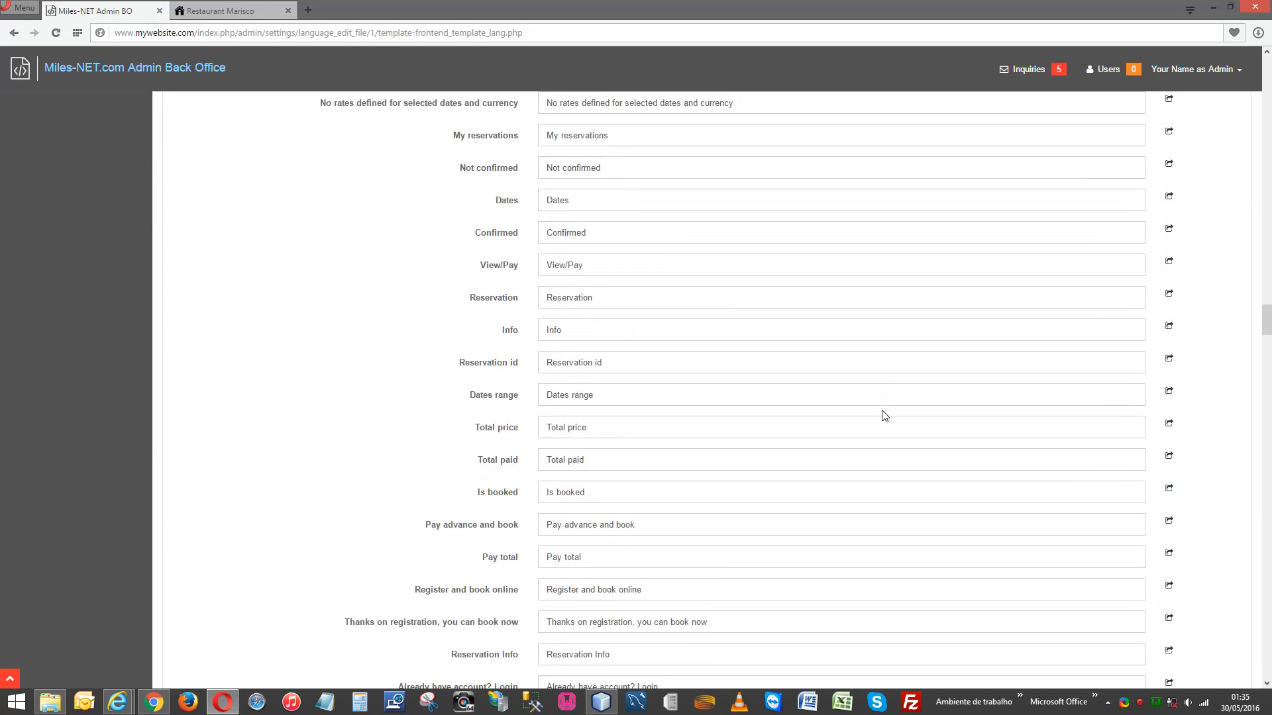
pyautogui.scroll(20, 882, 411)
pyautogui.click(245, 10)
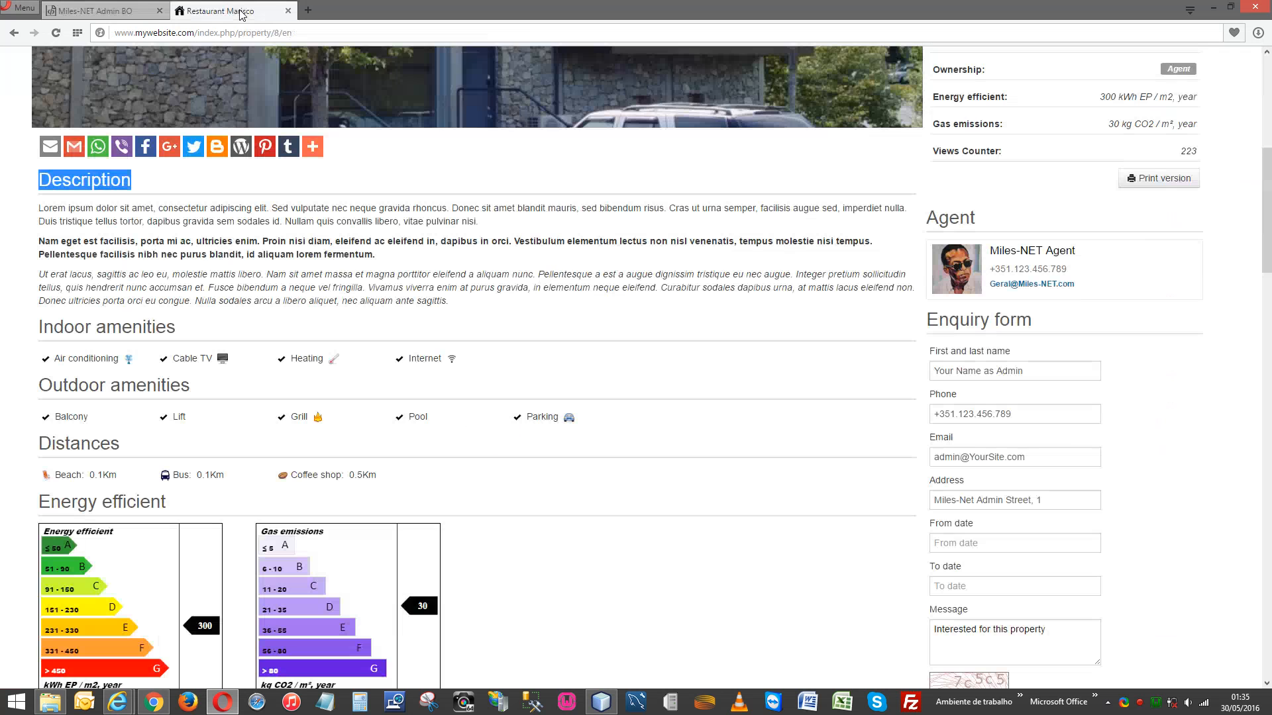
pyautogui.click(136, 10)
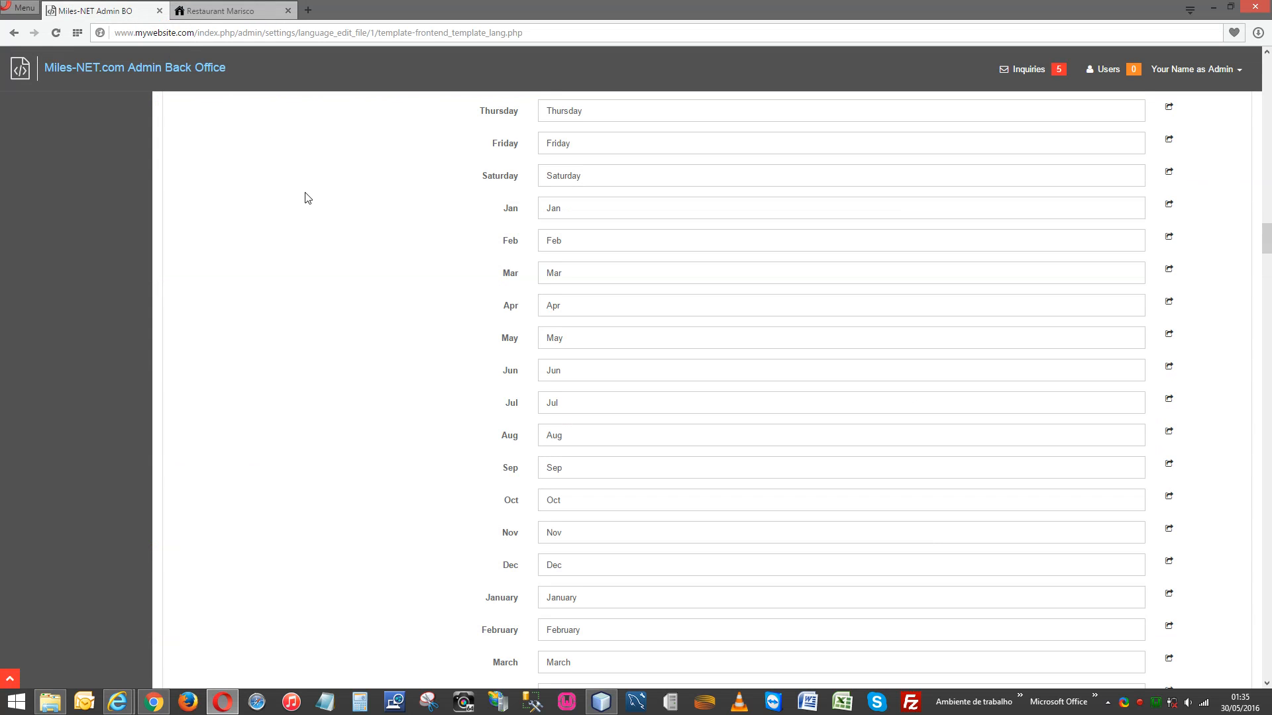
pyautogui.hotkey('ctrl', 'f')
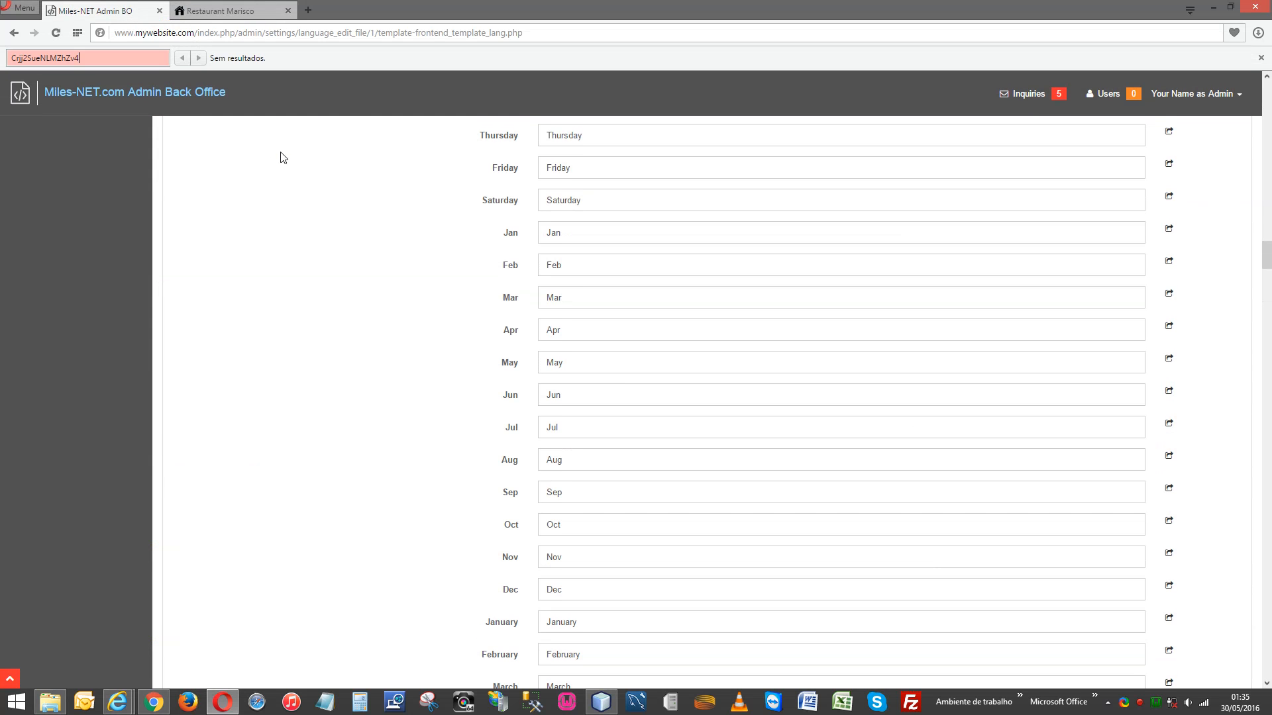
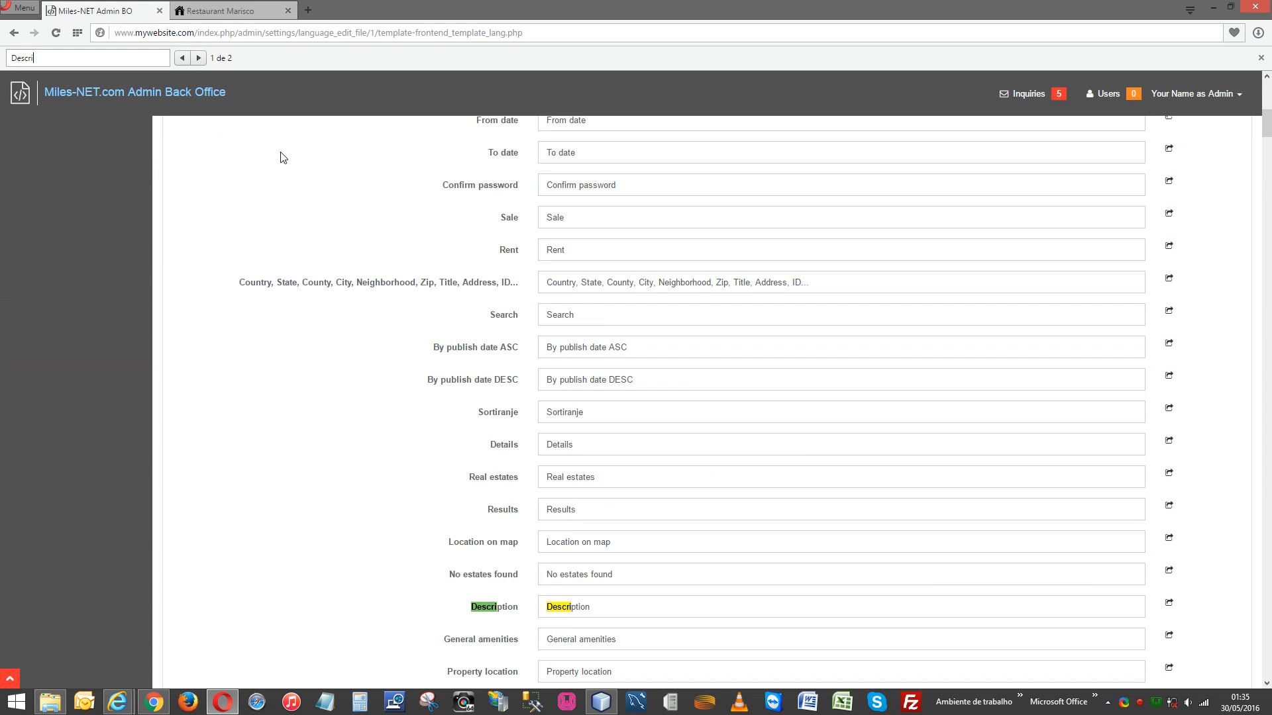
pyautogui.click(230, 12)
pyautogui.doubleClick(98, 175)
pyautogui.hotkey('ctrl', 'c')
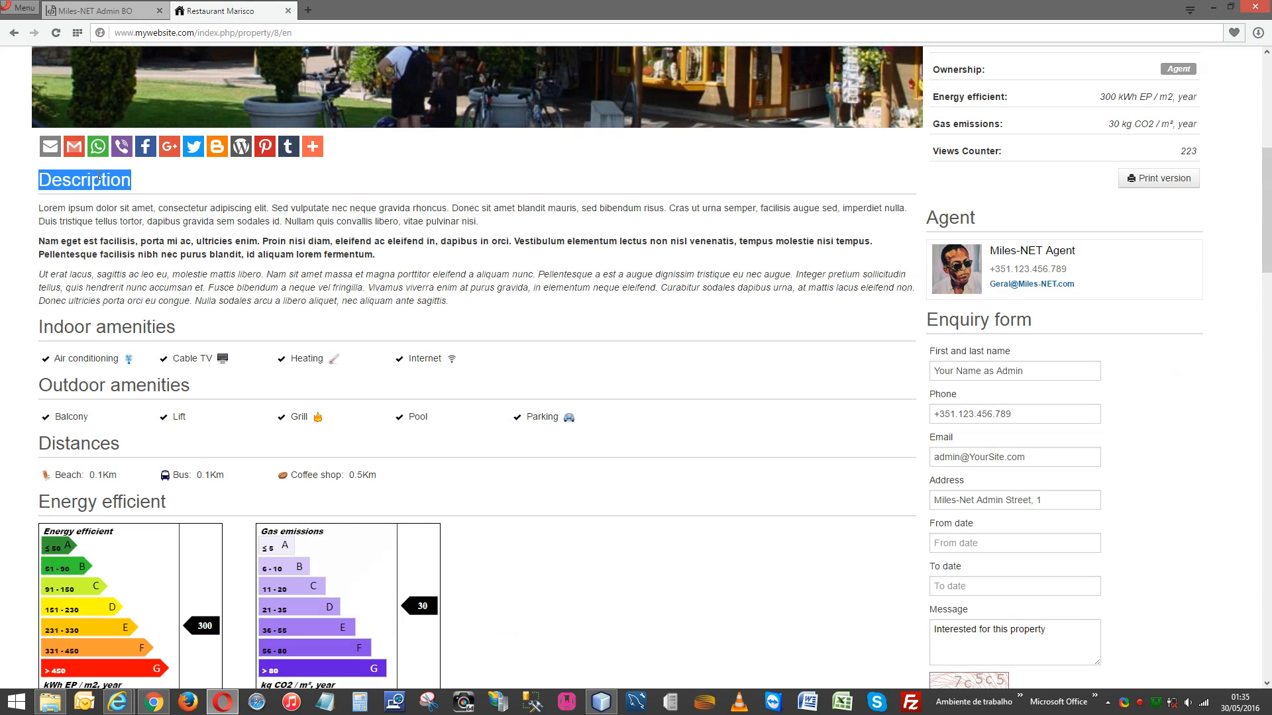
pyautogui.click(106, 11)
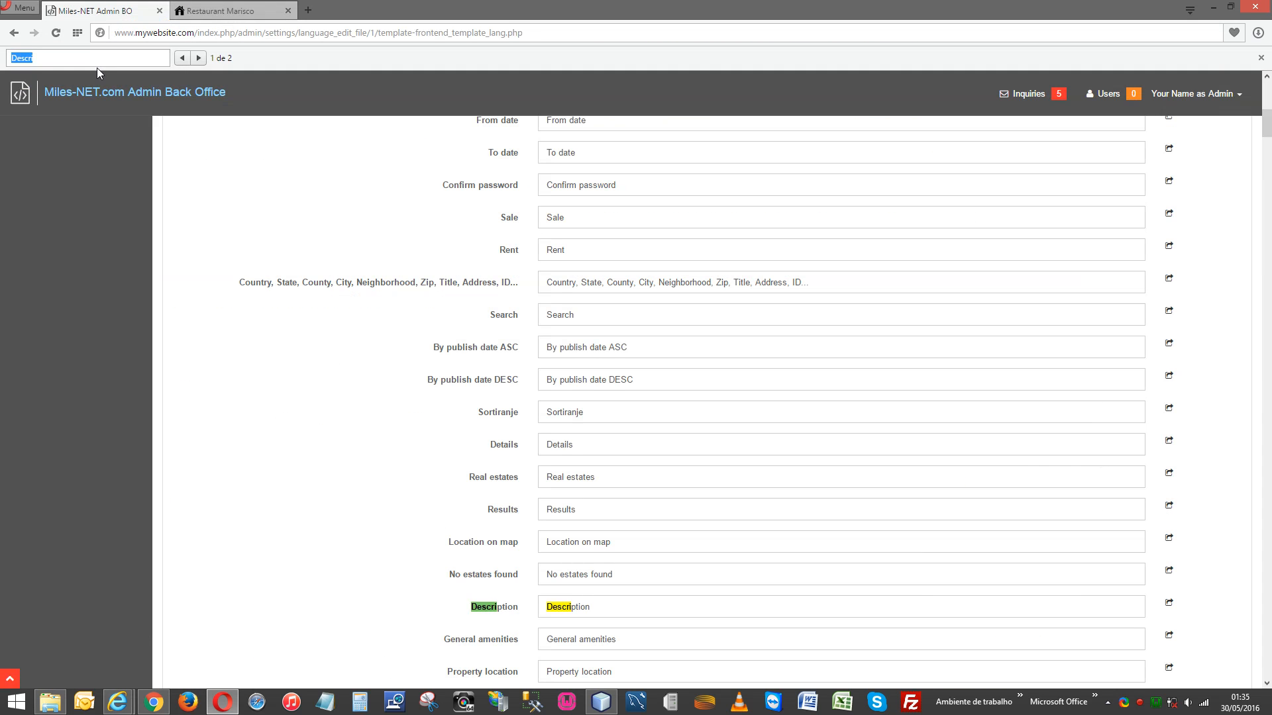
pyautogui.hotkey('ctrl', 'v')
# Change the Description translation value to 'Our Description' and save the file.
pyautogui.doubleClick(507, 612)
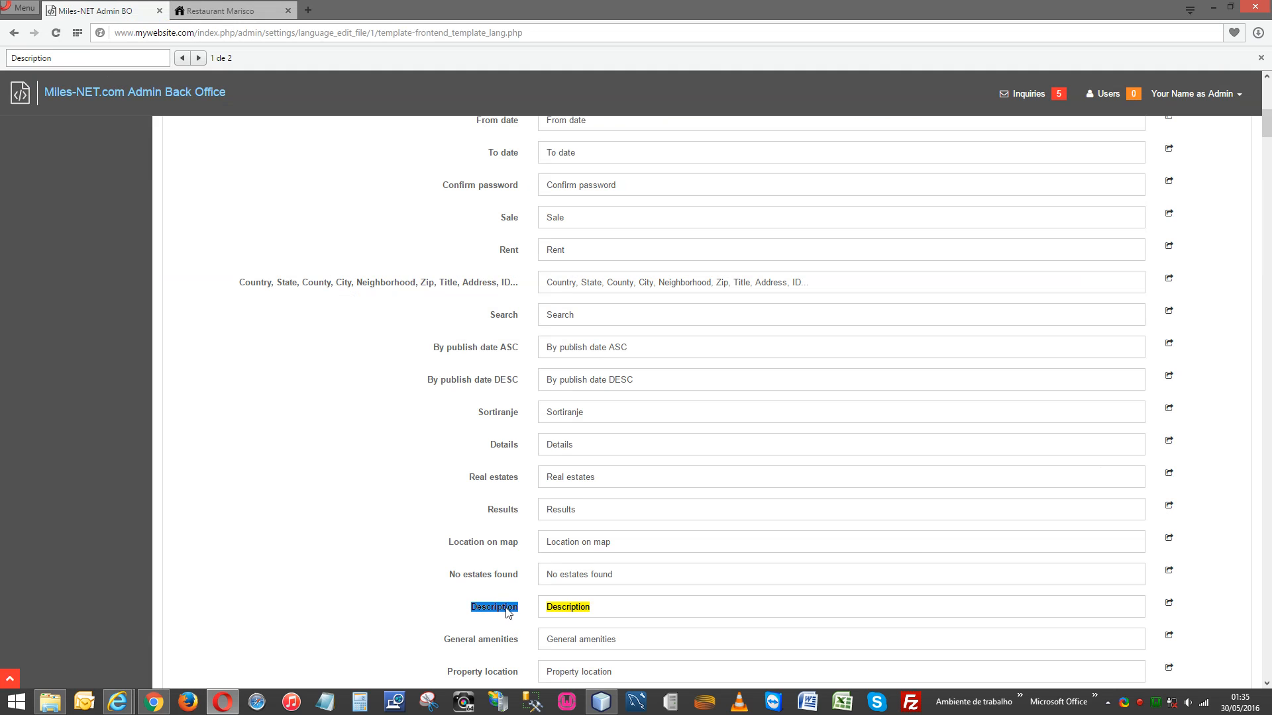
pyautogui.doubleClick(567, 605)
pyautogui.press('BackSpace')
pyautogui.write('Our Description')
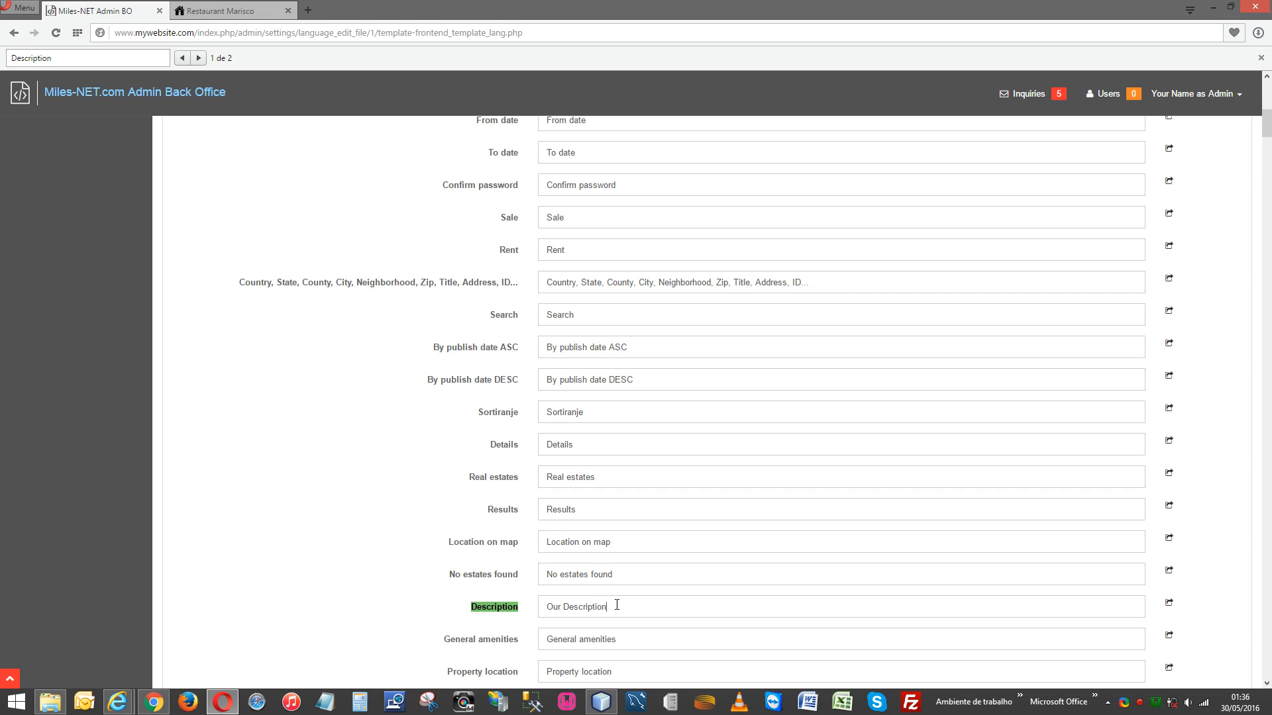
pyautogui.scroll(-20, 1234, 578)
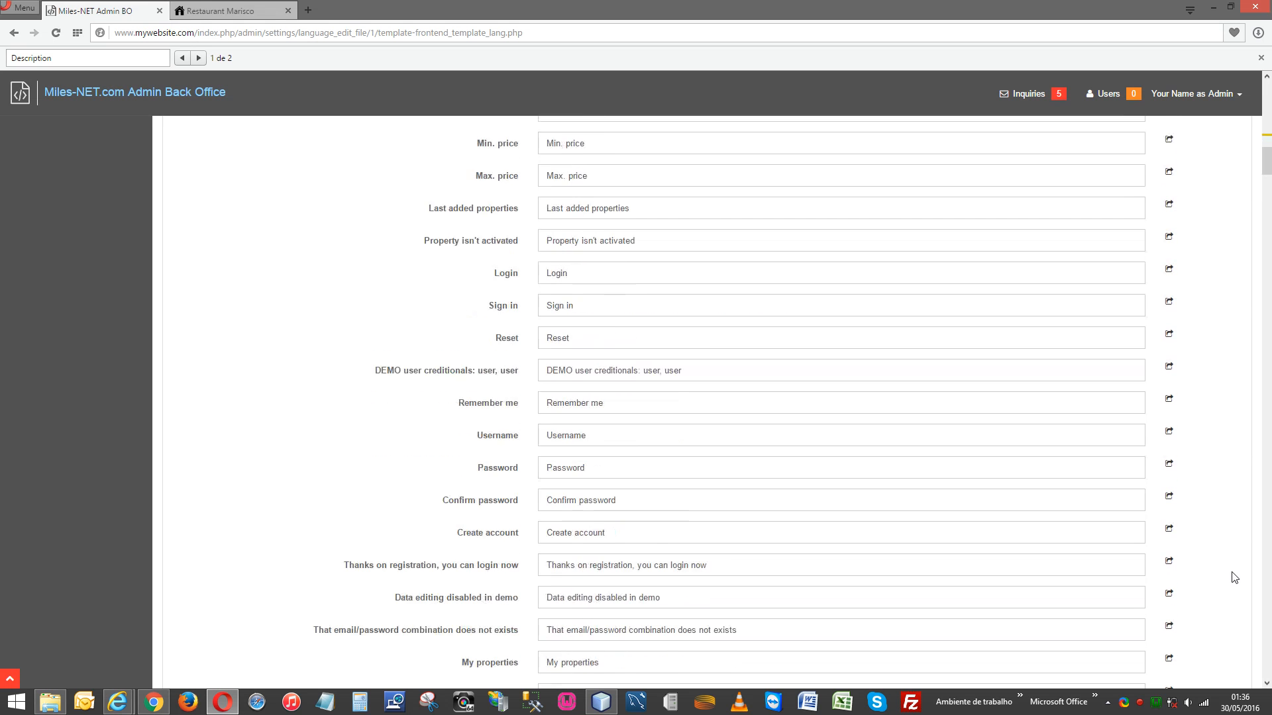
pyautogui.scroll(-15, 1234, 578)
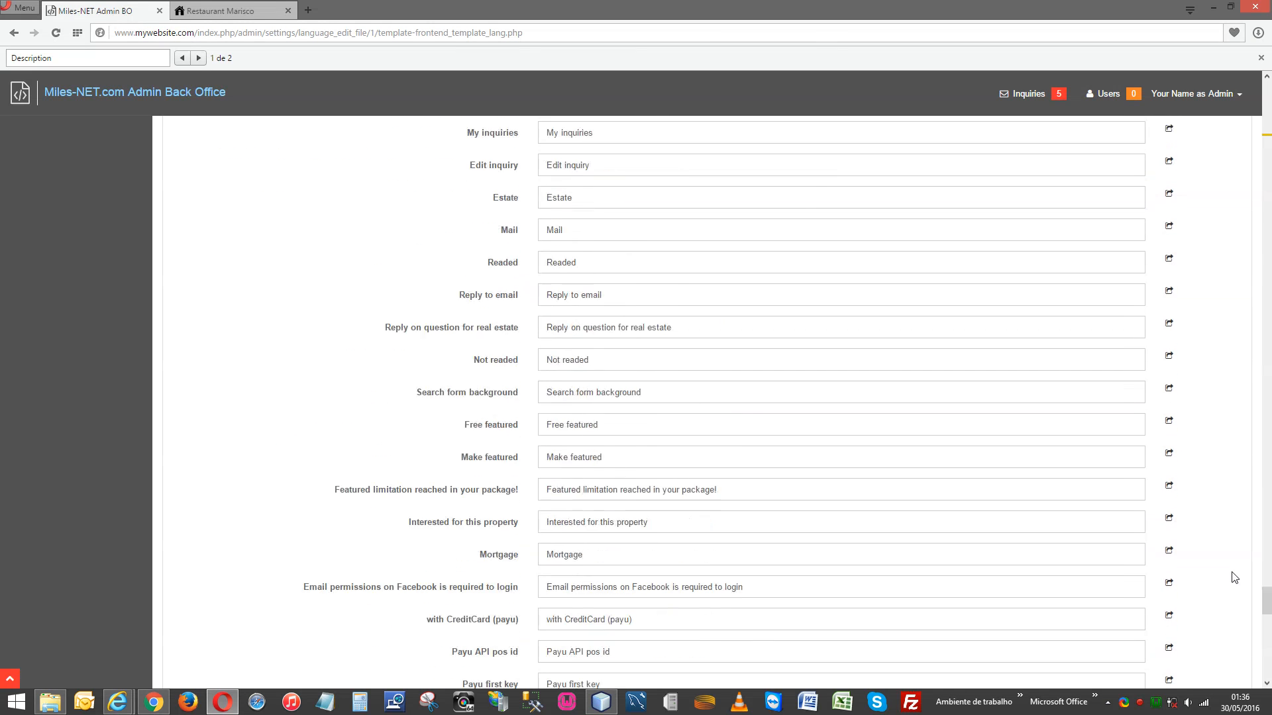
pyautogui.click(563, 633)
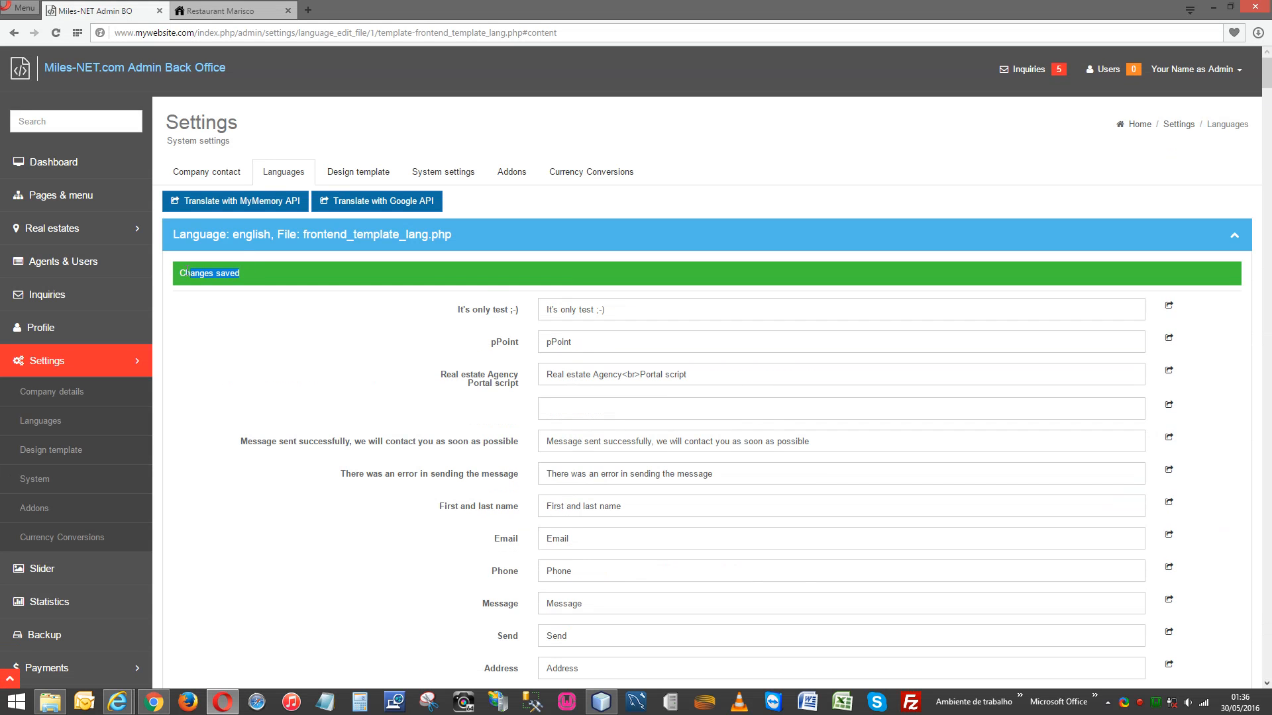
# Reload the Restaurant Marisco page to confirm the 'Our Description' heading, then return to the editor.
pyautogui.click(229, 9)
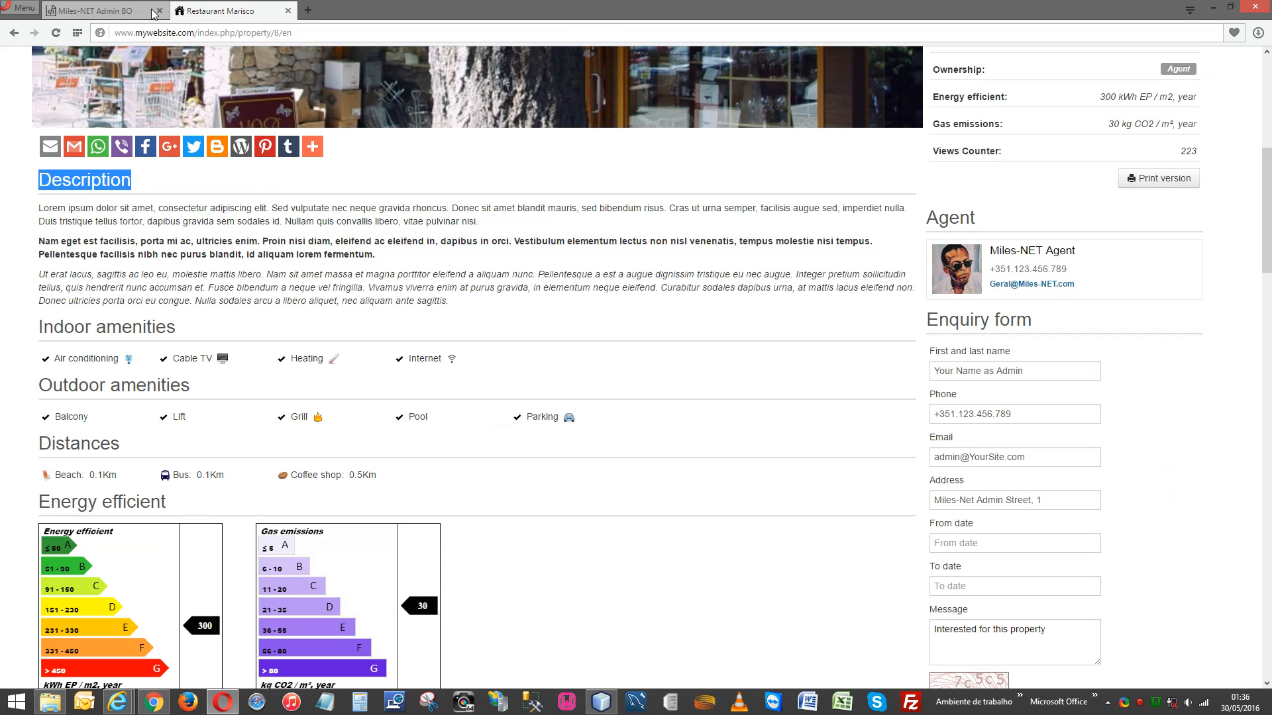
pyautogui.click(53, 33)
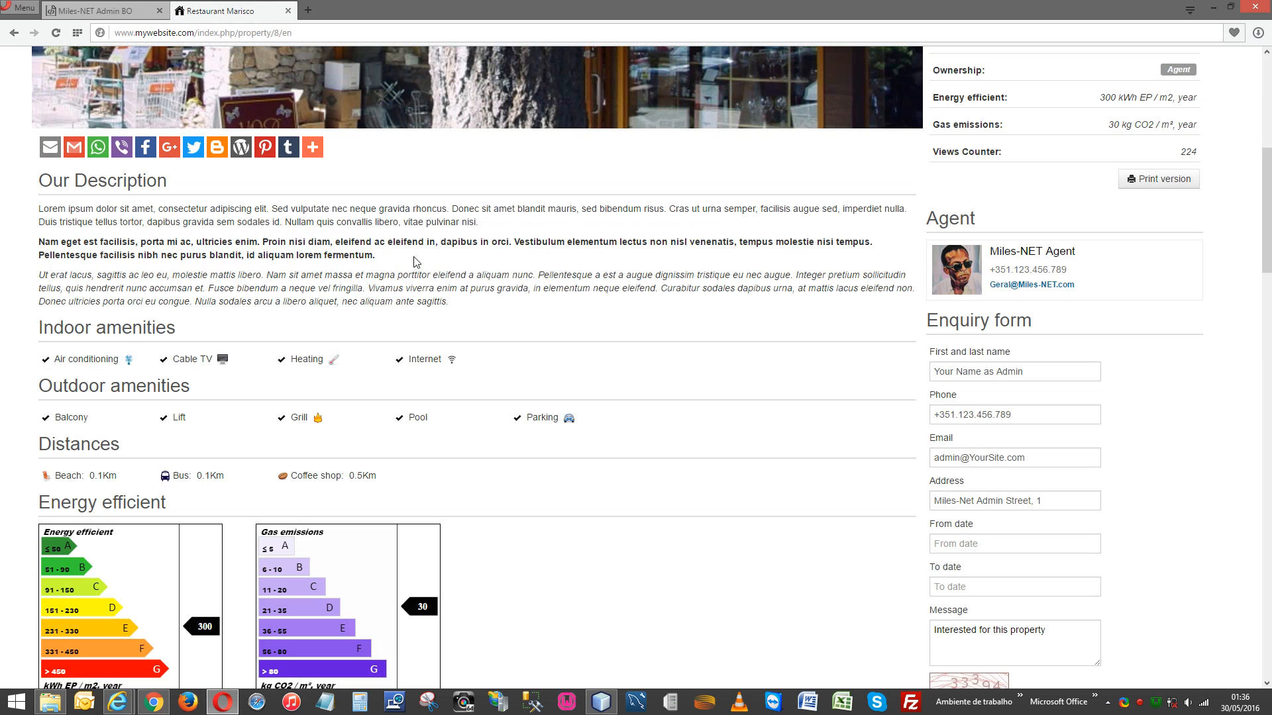
pyautogui.click(117, 11)
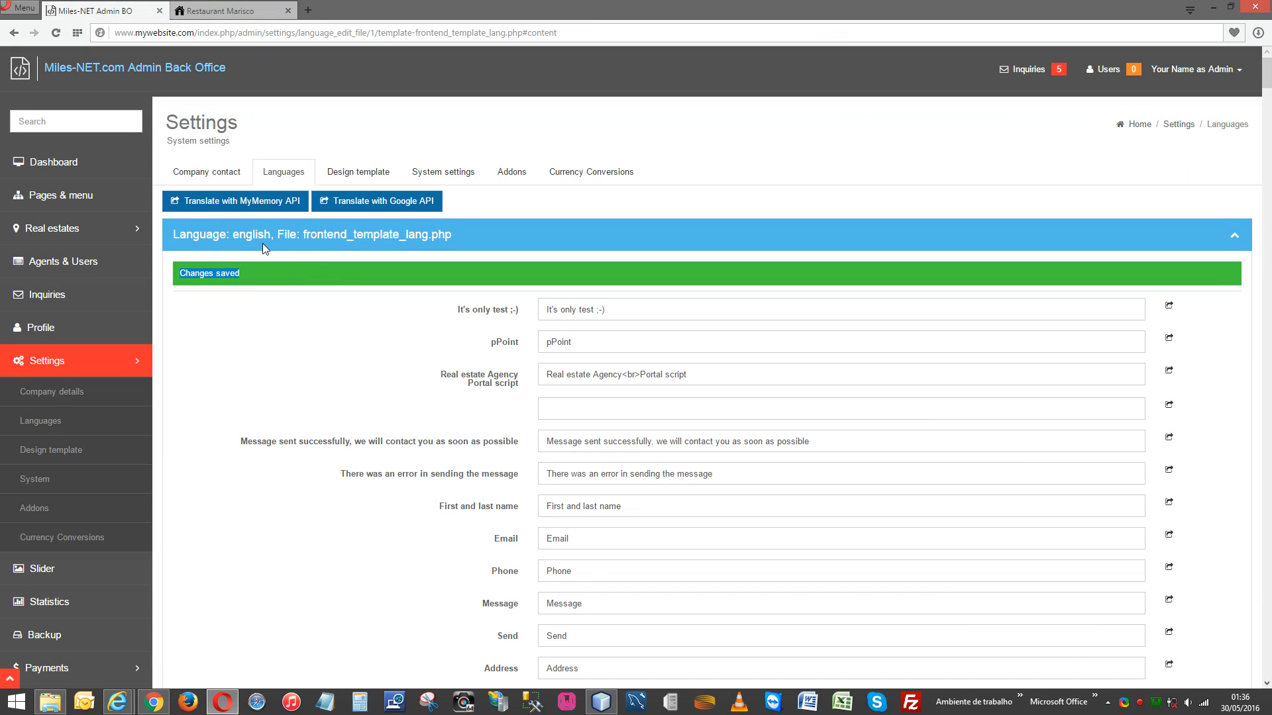
# Find the 'Our Description' entry, replace its value with 'Description', and save the file.
pyautogui.hotkey('ctrl', 'f')
pyautogui.write('Decr')
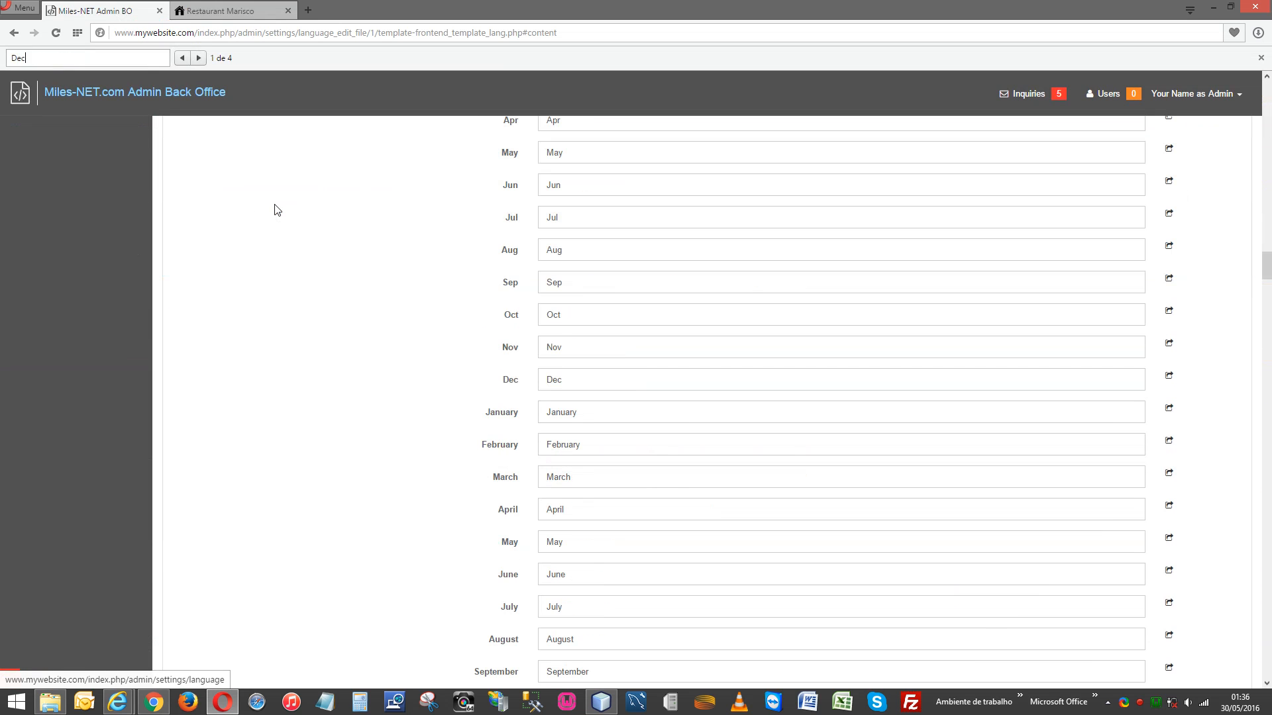
pyautogui.press('BackSpace')
pyautogui.press('BackSpace')
pyautogui.write('scri')
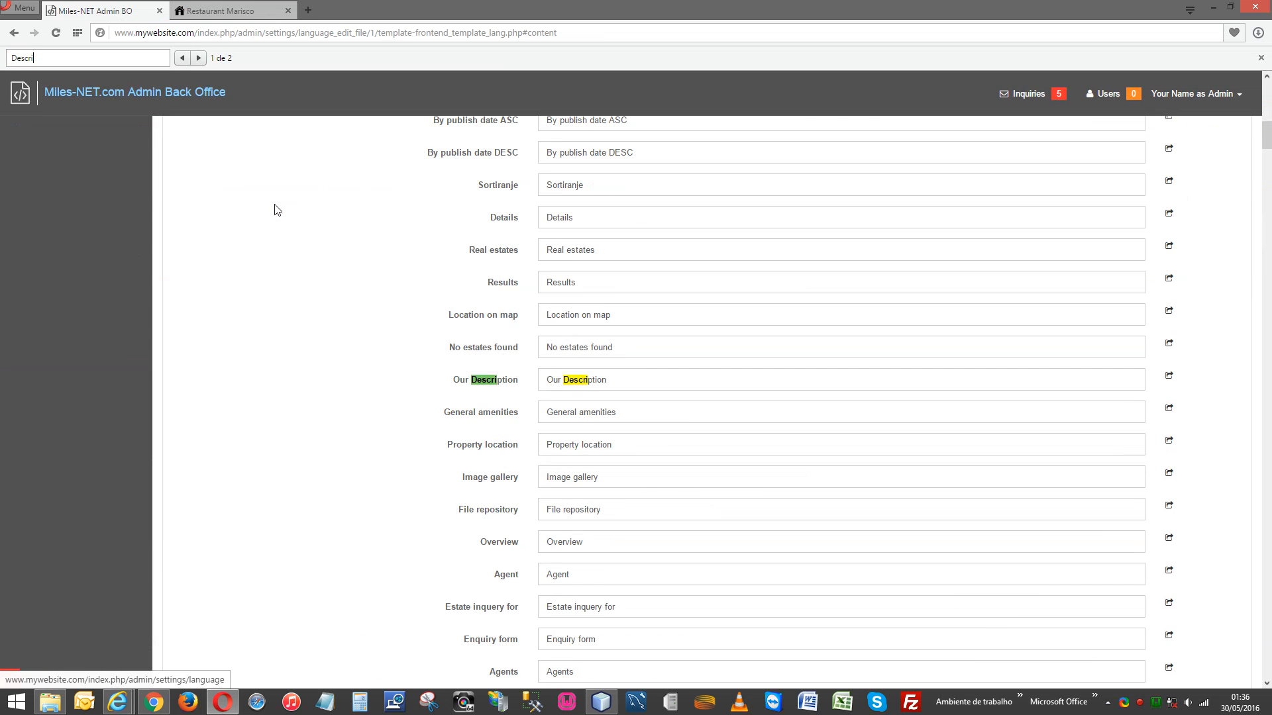
pyautogui.tripleClick(580, 382)
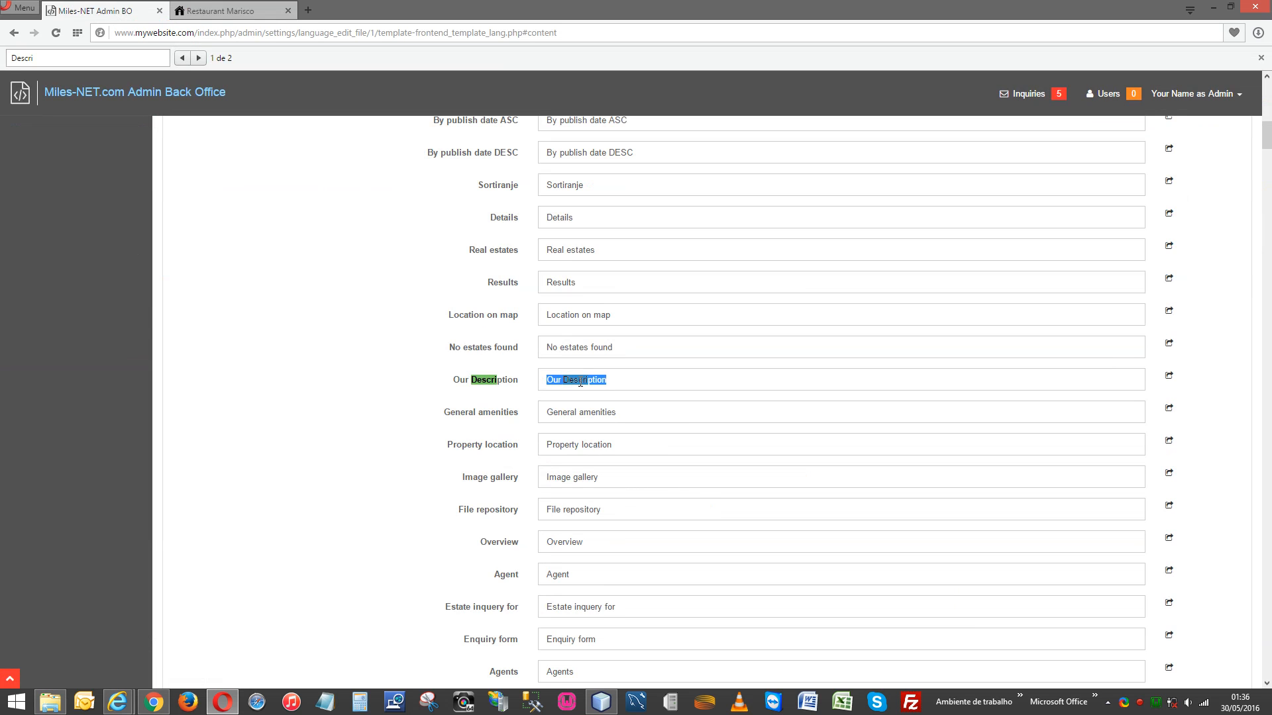
pyautogui.write('Description')
pyautogui.scroll(-20, 1222, 550)
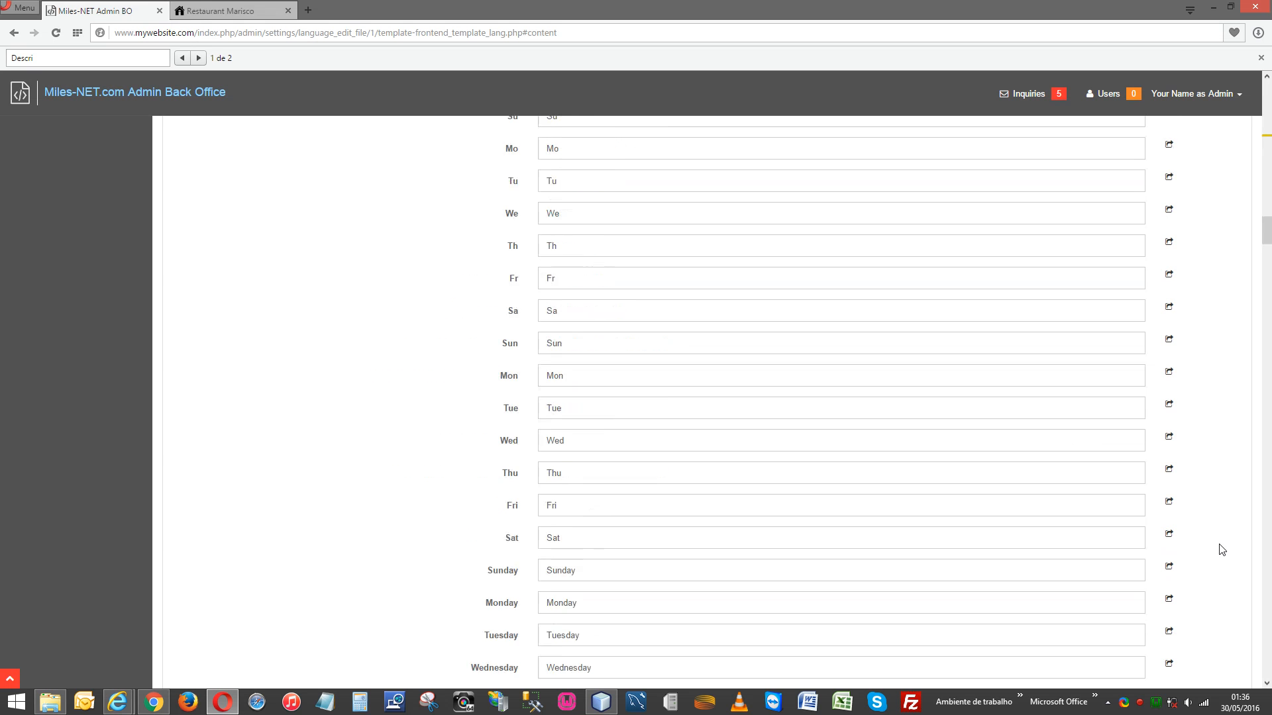
pyautogui.scroll(-10, 1222, 550)
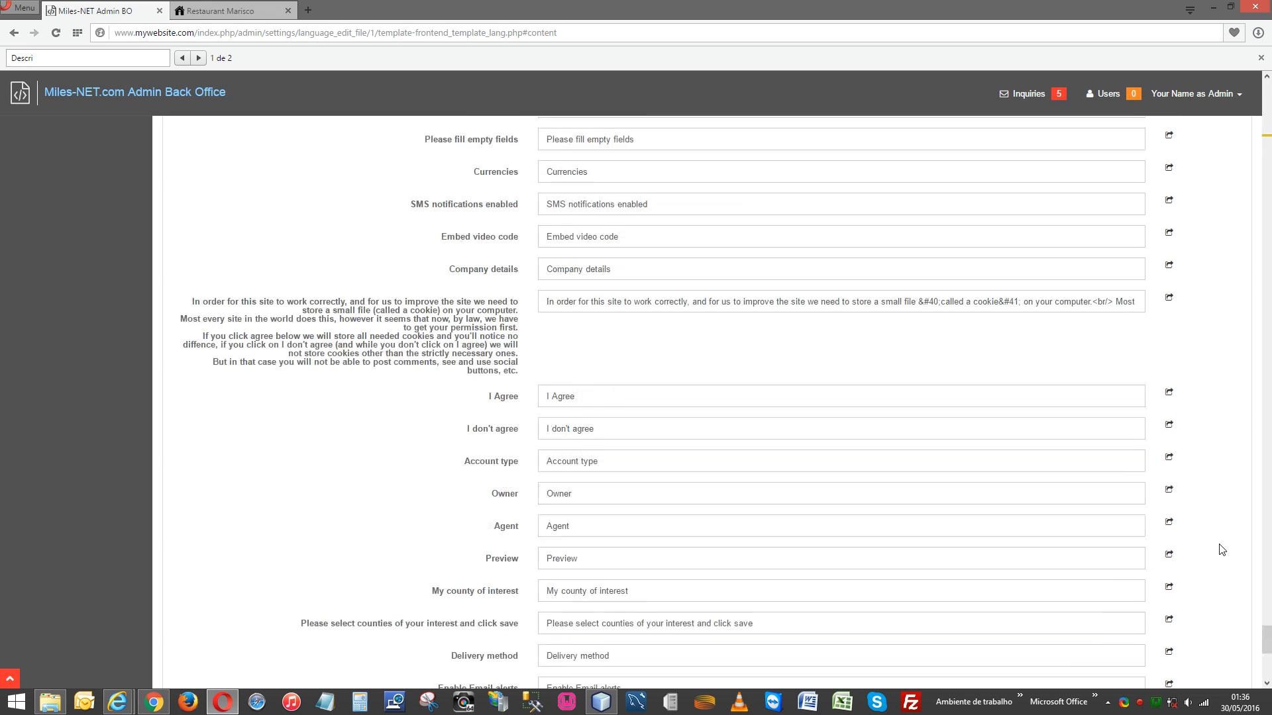
pyautogui.click(570, 633)
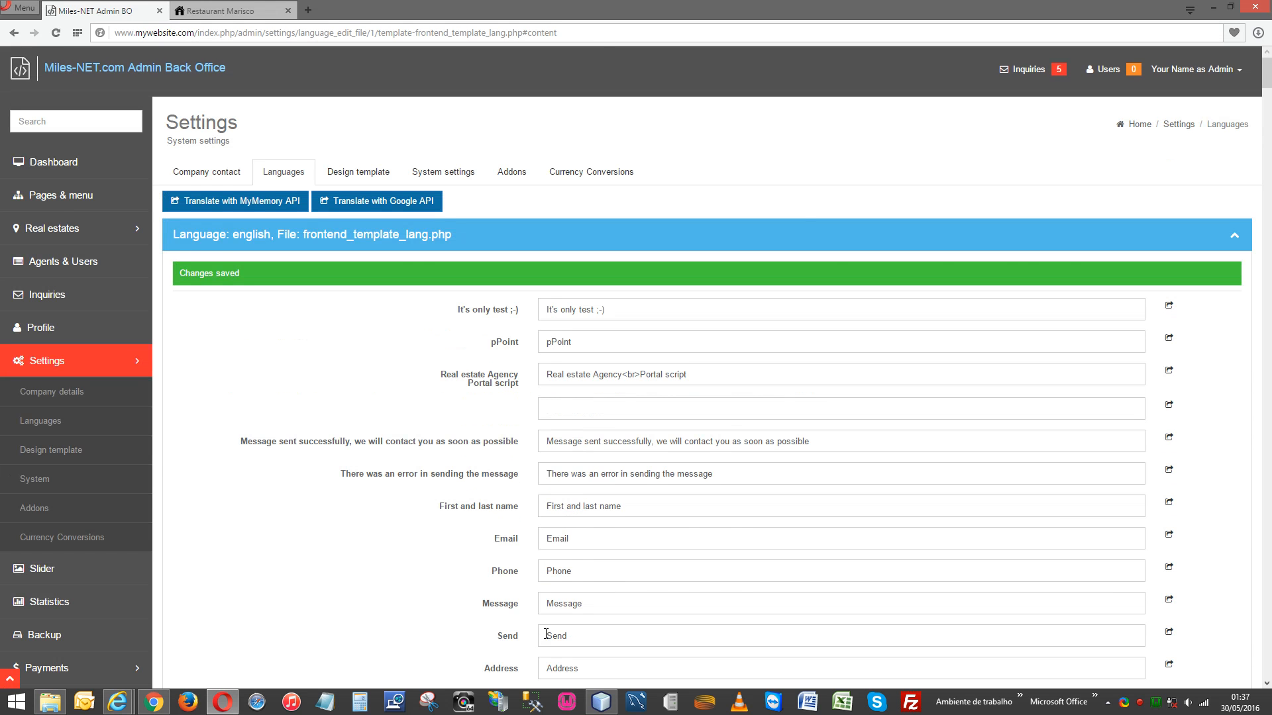
# Reload the Restaurant Marisco property page to check its Description heading.
pyautogui.click(232, 11)
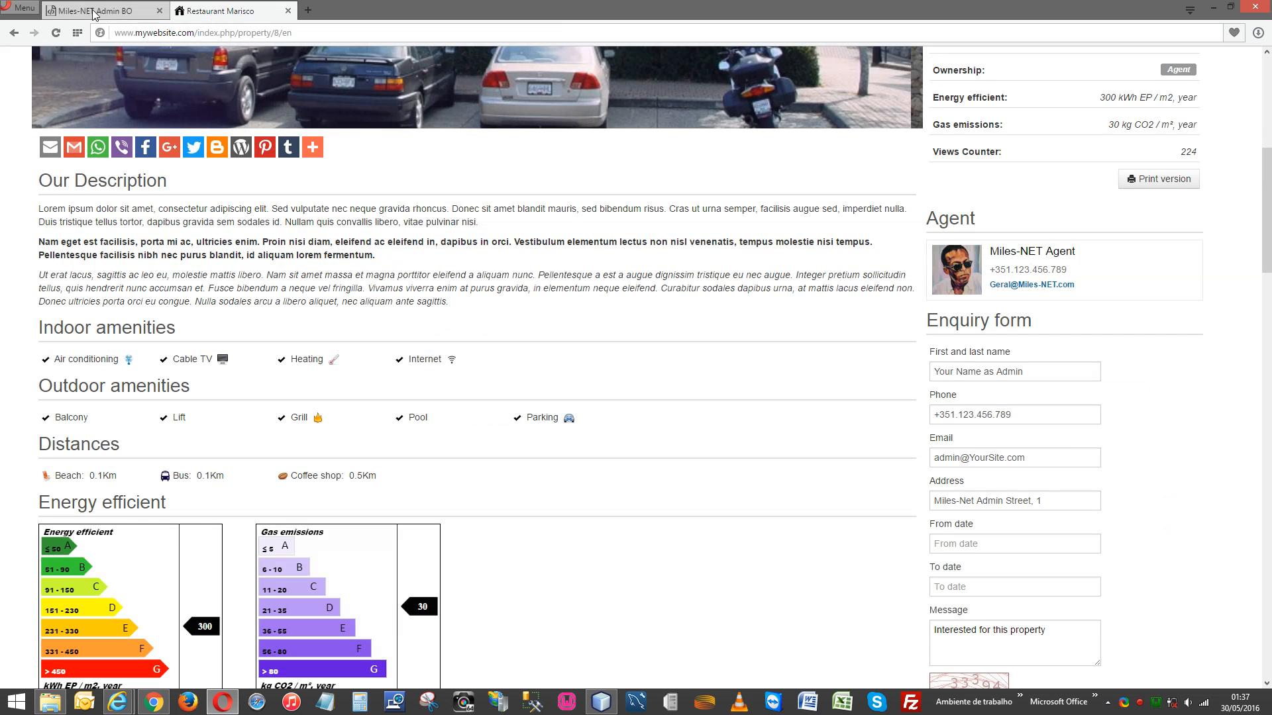
pyautogui.click(56, 32)
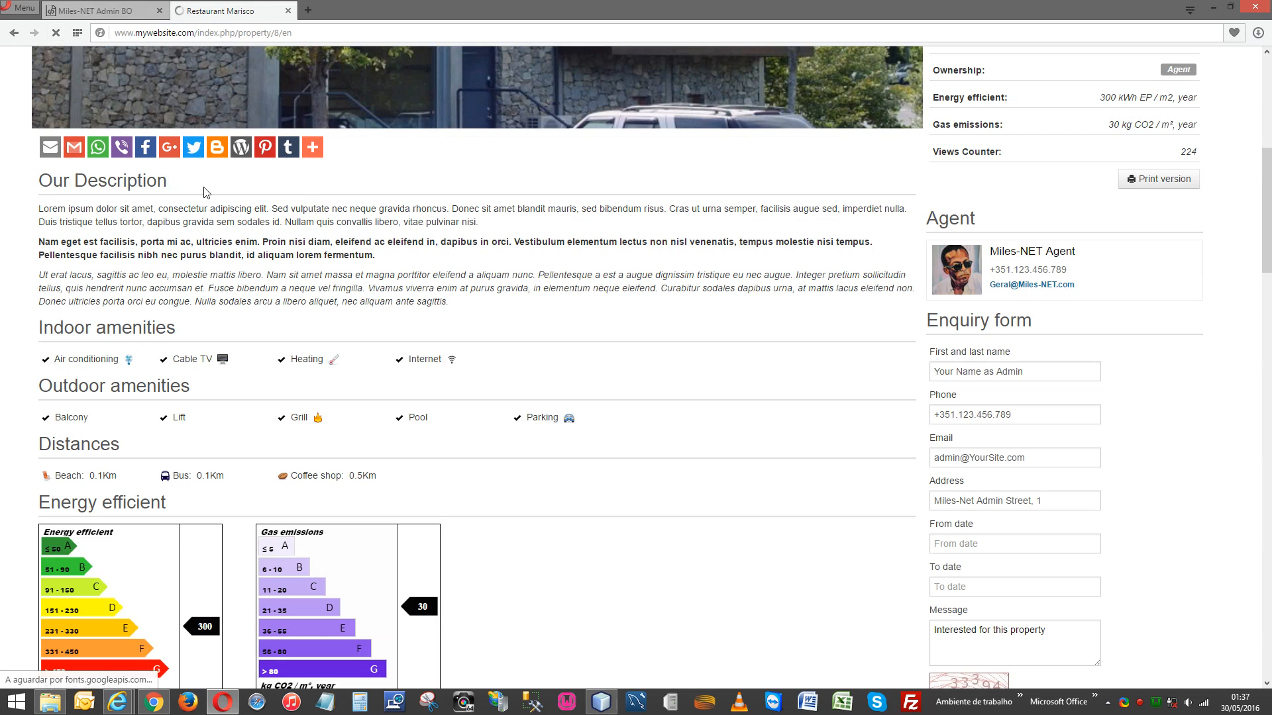
pyautogui.scroll(7, 411, 253)
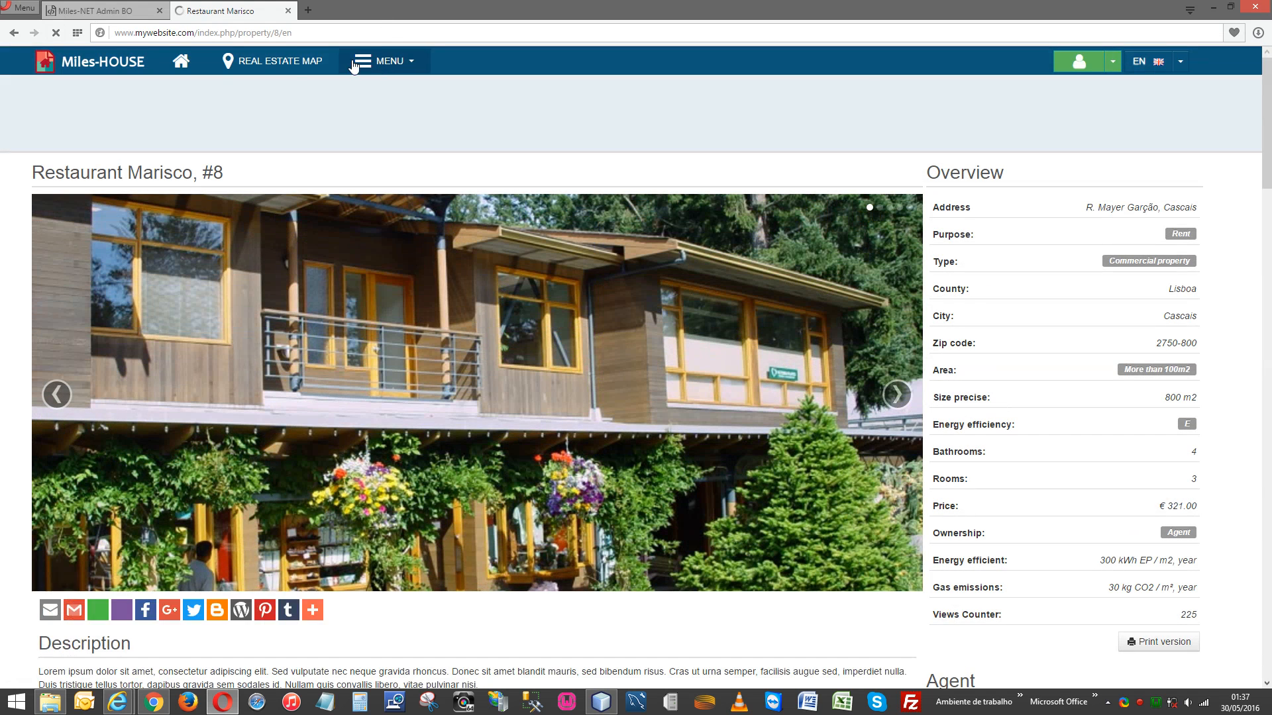
# Open Black glass house from the real estate map listings, then return to the admin back office.
pyautogui.click(297, 66)
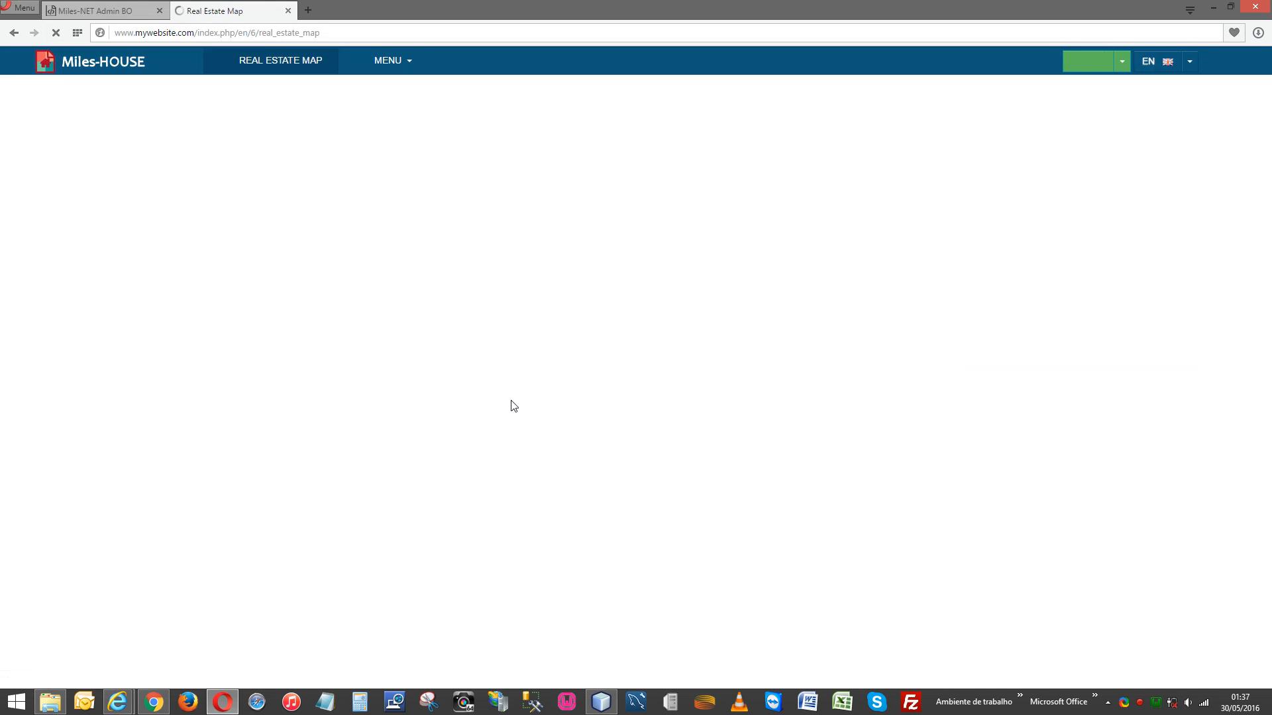
pyautogui.scroll(-8, 528, 427)
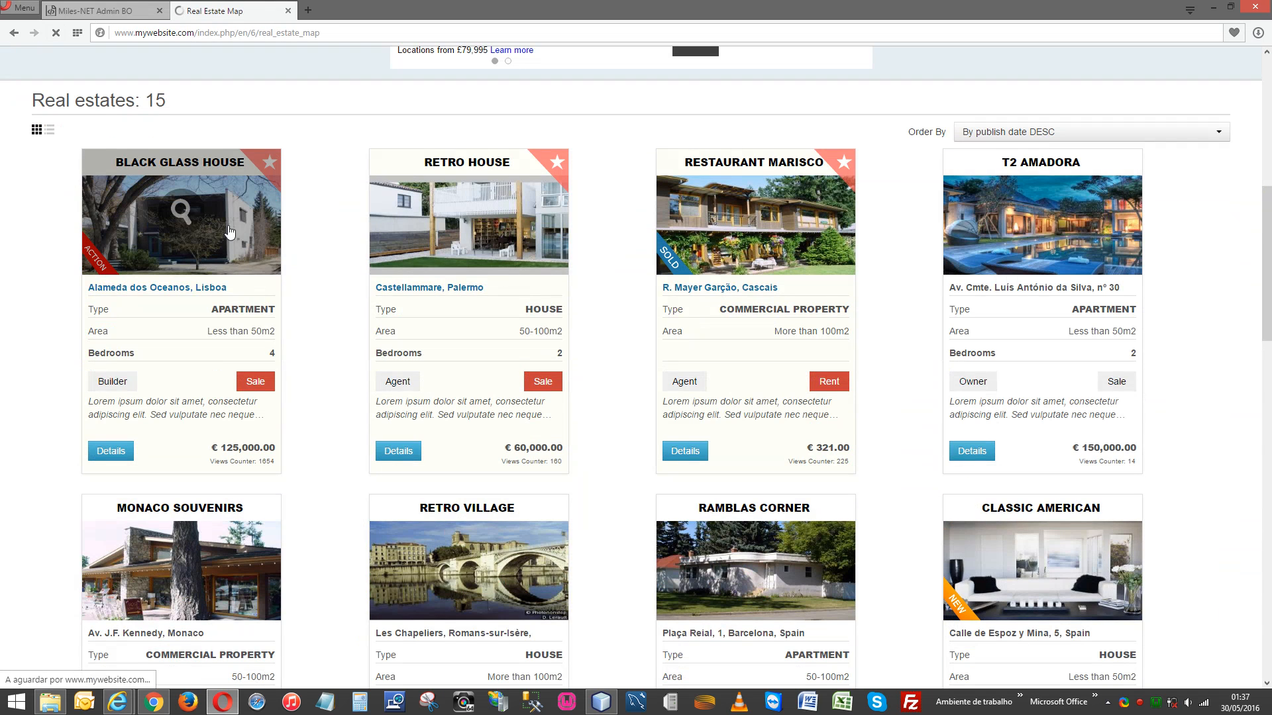
pyautogui.click(185, 215)
pyautogui.scroll(-4, 483, 265)
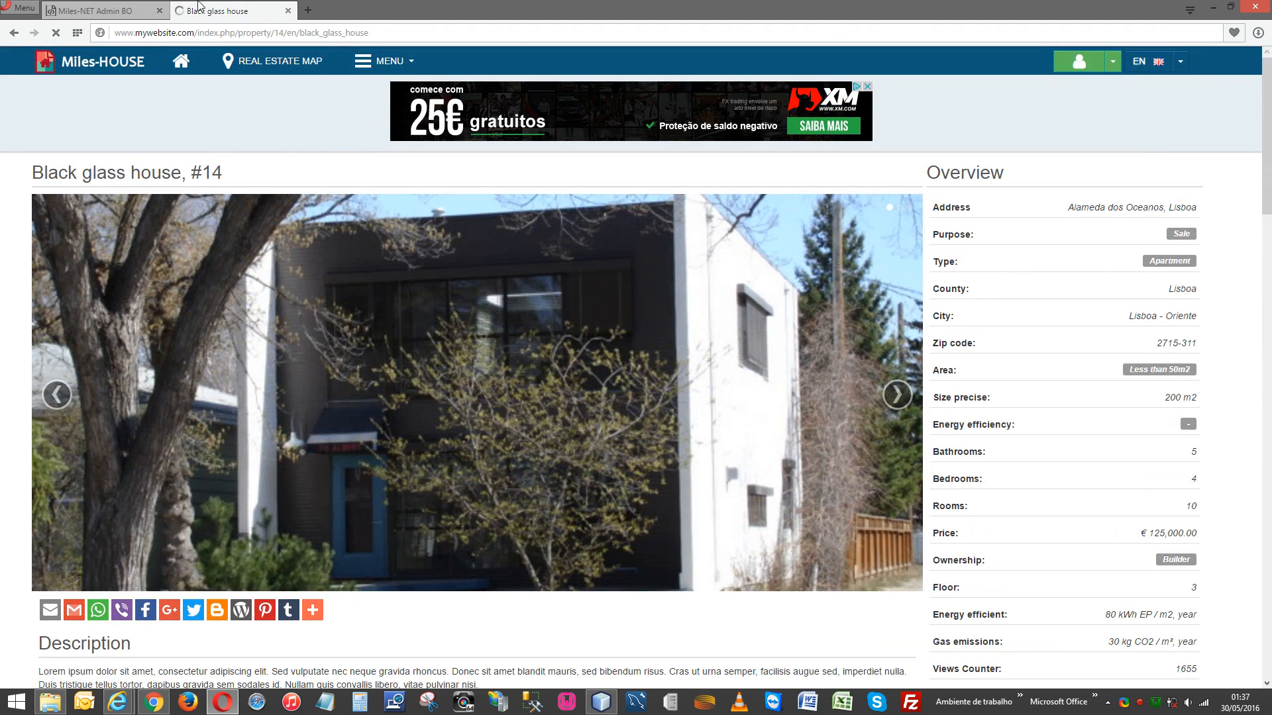
pyautogui.click(111, 11)
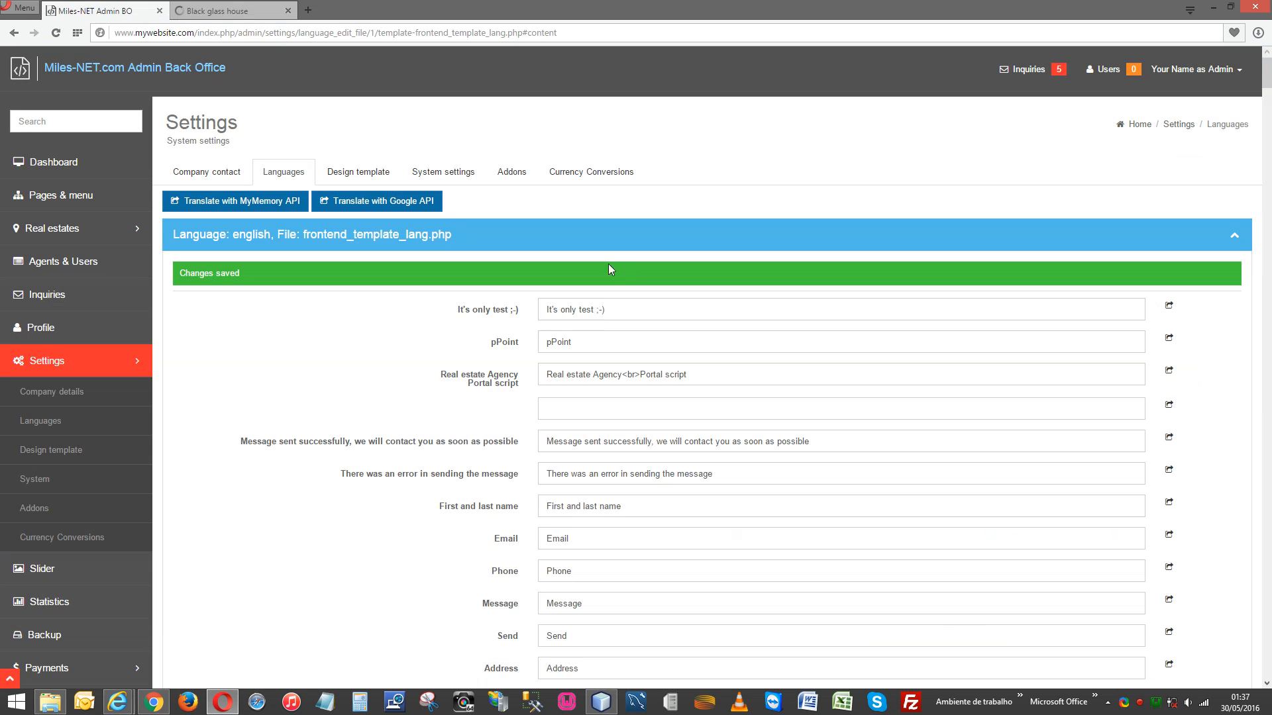
# Go to Settings > Languages and start a new language with Add language.
pyautogui.click(285, 176)
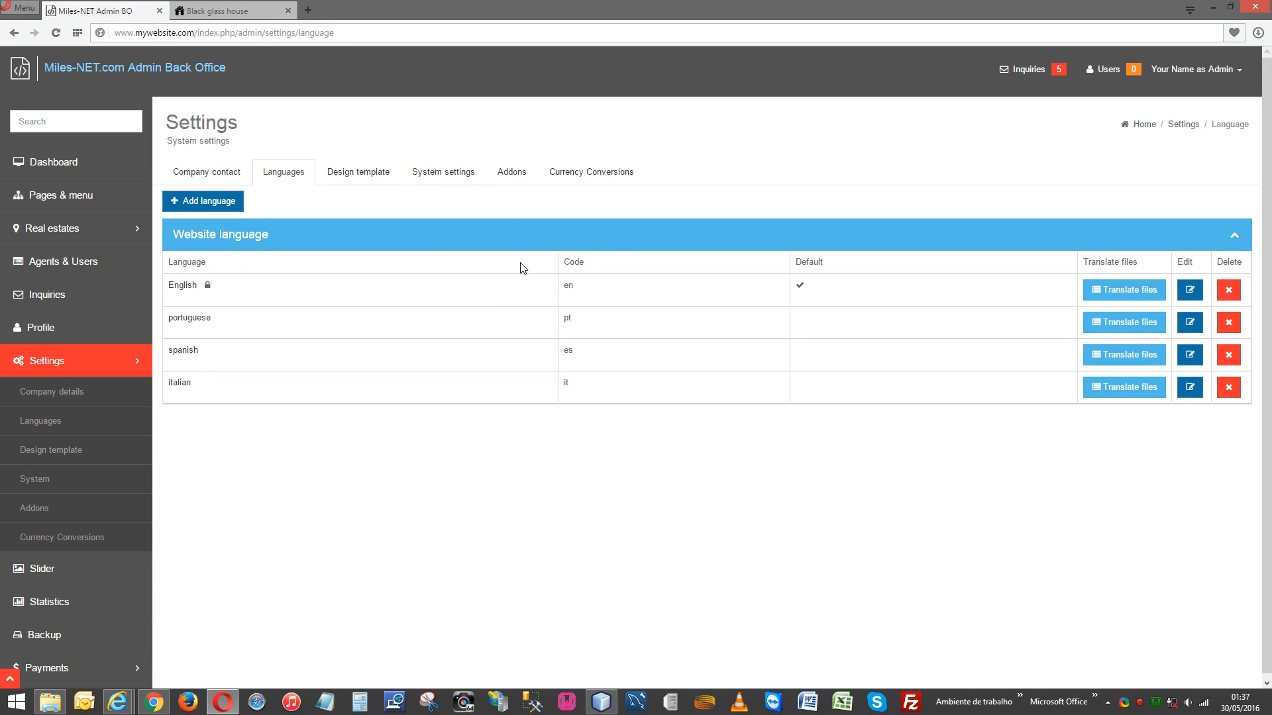
pyautogui.click(211, 201)
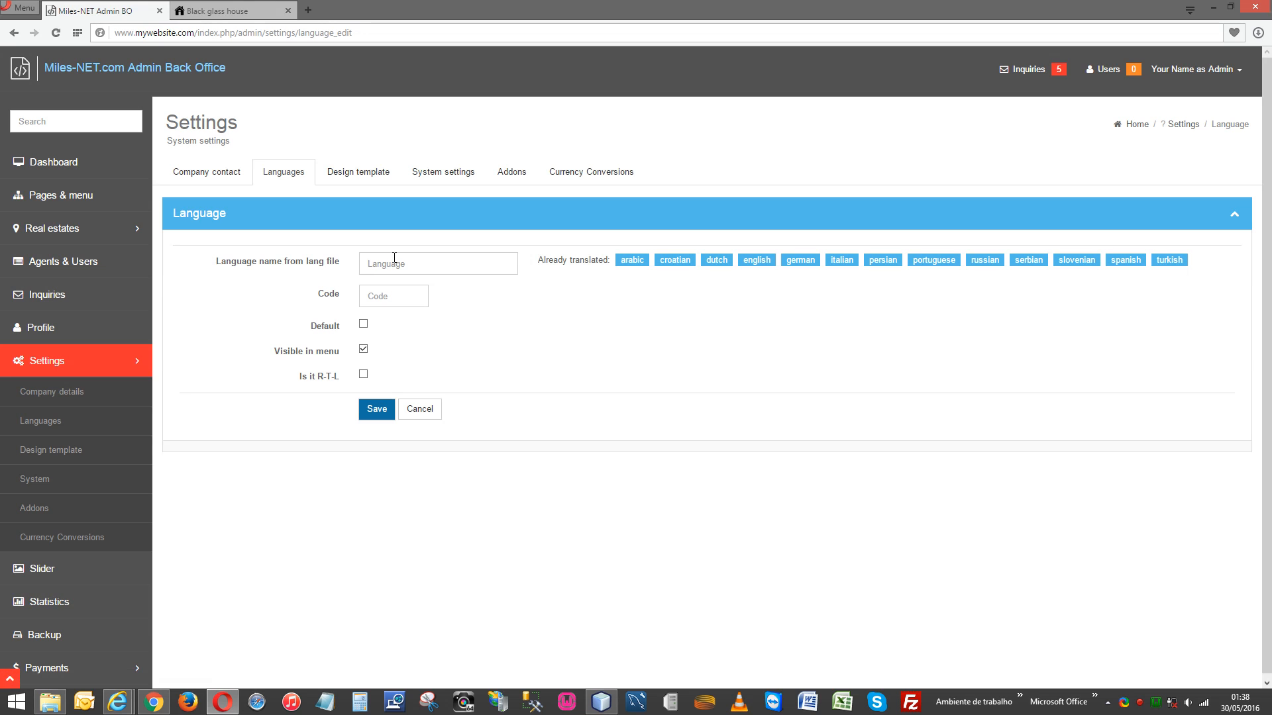
# Enter 'french' as the language name and 'fr' as the code, leaving Default unticked.
pyautogui.write('french')
pyautogui.click(755, 306)
pyautogui.click(399, 292)
pyautogui.write('fr')
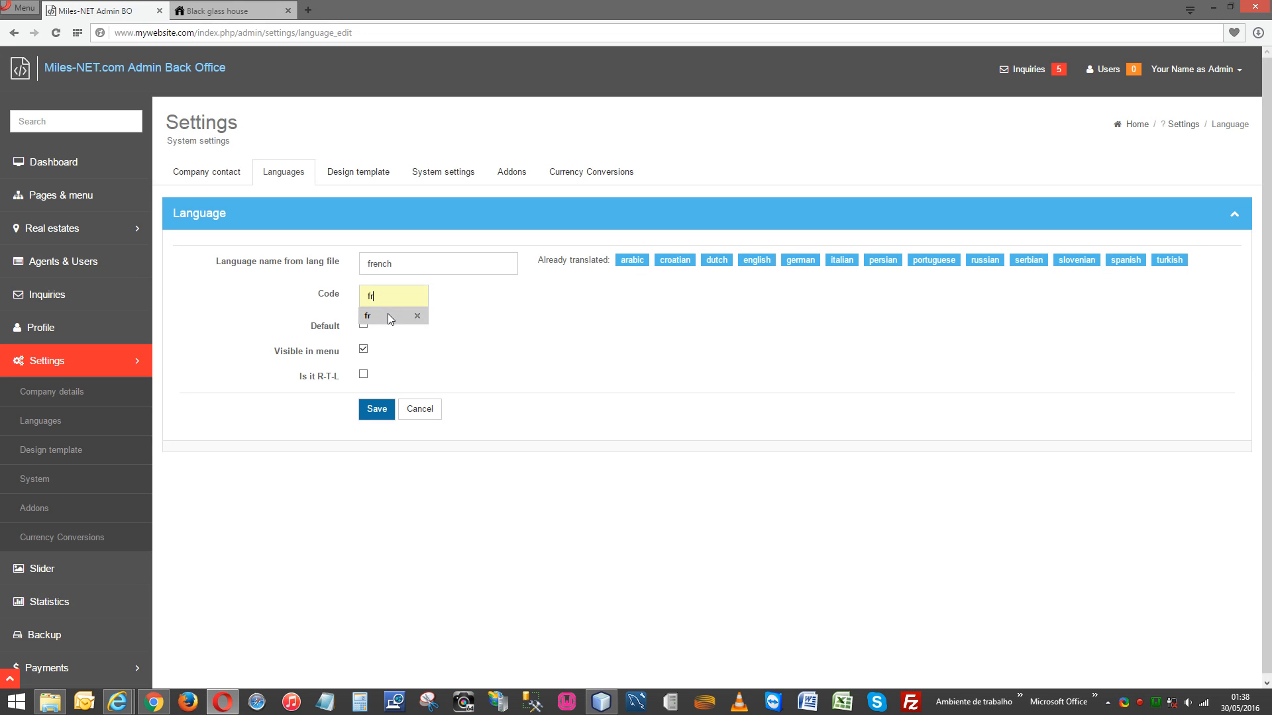
pyautogui.click(388, 314)
pyautogui.doubleClick(392, 295)
pyautogui.click(516, 312)
pyautogui.click(364, 324)
pyautogui.click(364, 325)
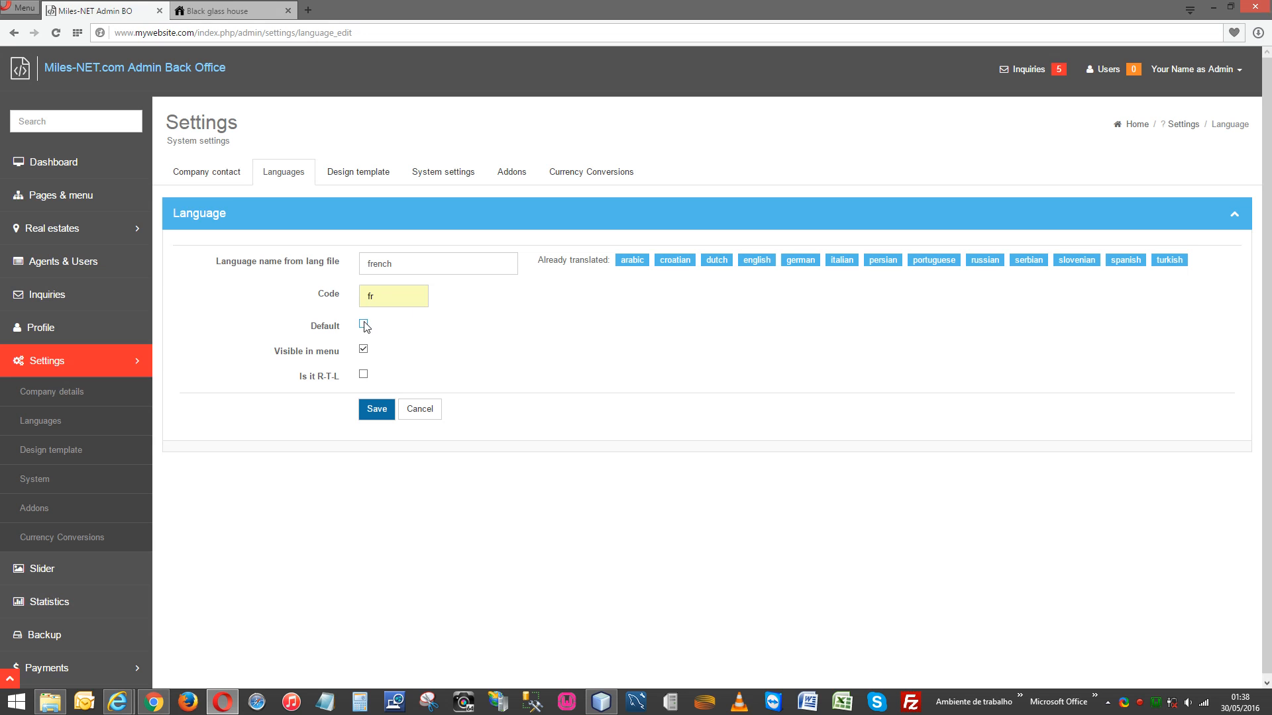
# Reopen the new-language form, re-enter french and fr, then leave for the language list unsaved.
pyautogui.click(281, 174)
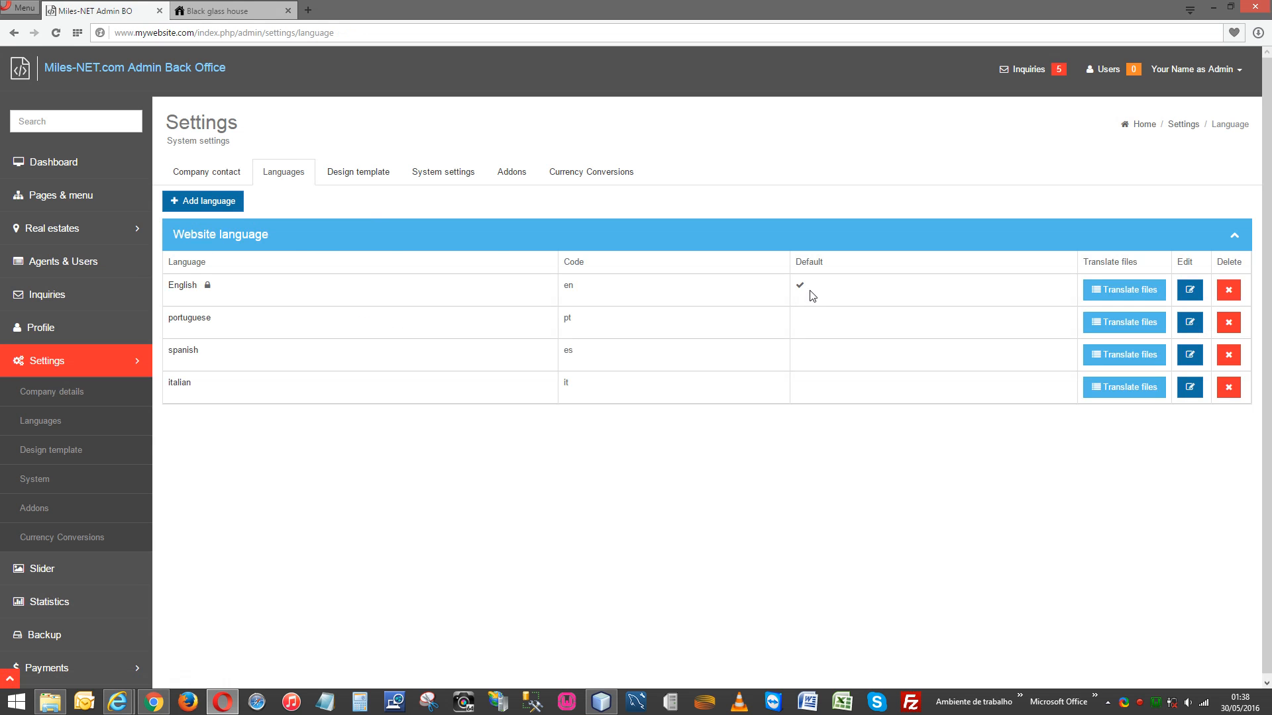
pyautogui.click(231, 211)
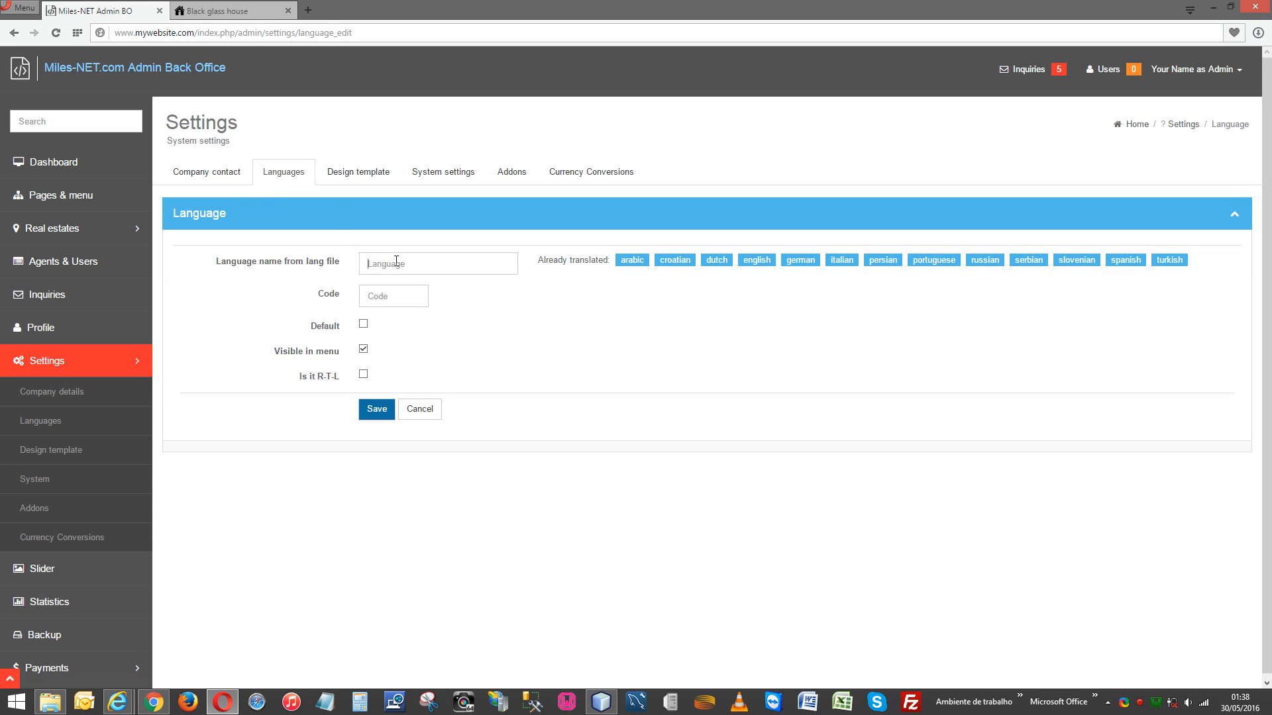
pyautogui.write('frenc')
pyautogui.press('Down')
pyautogui.press('Return')
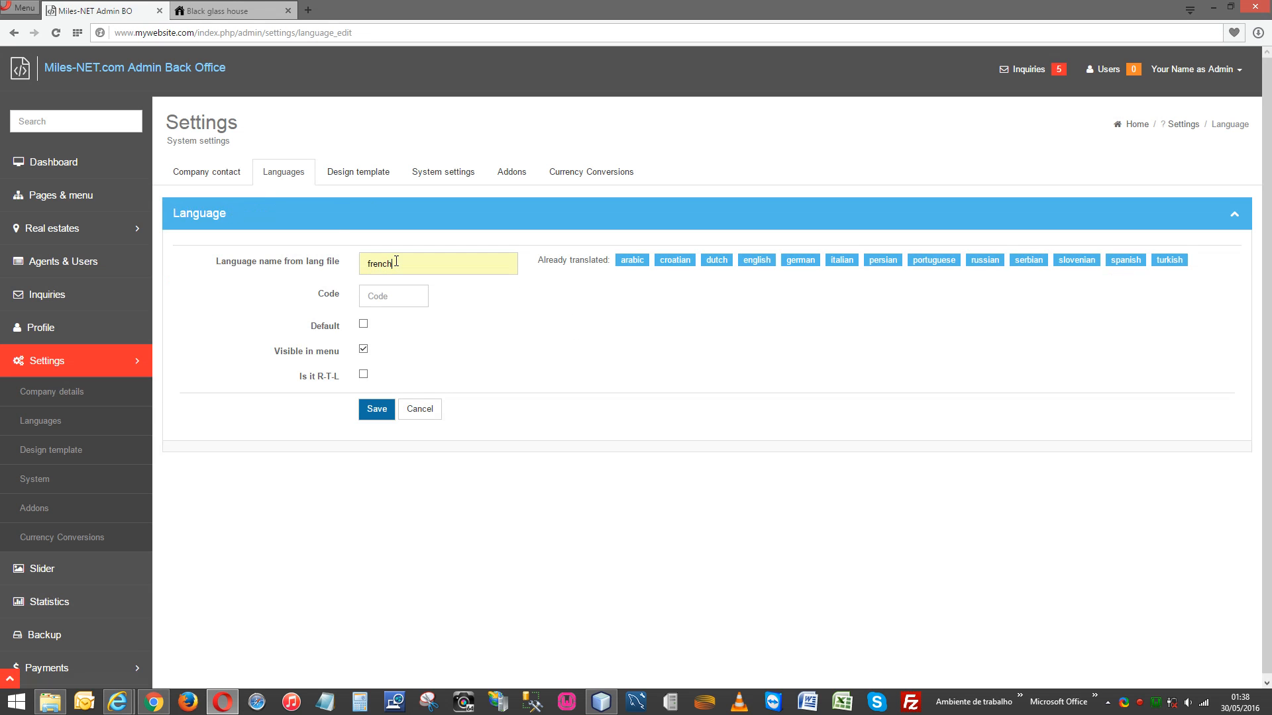
pyautogui.write('fr')
pyautogui.click(287, 176)
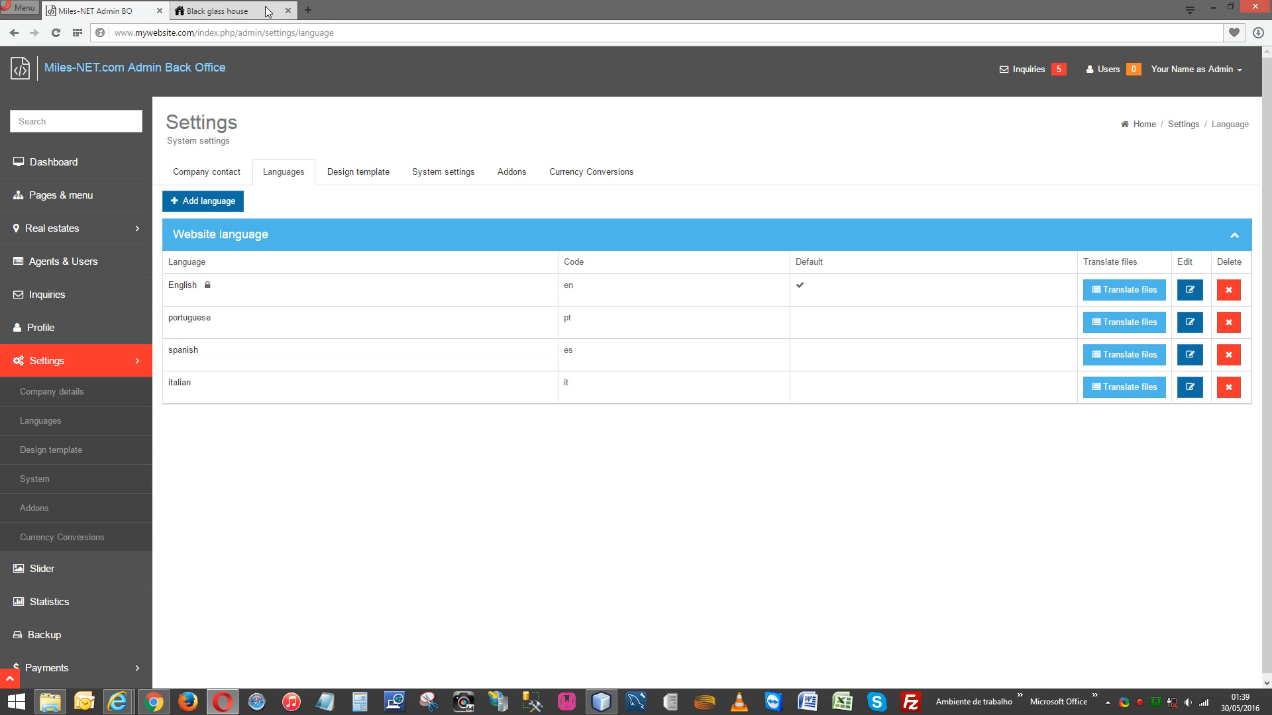
pyautogui.click(225, 14)
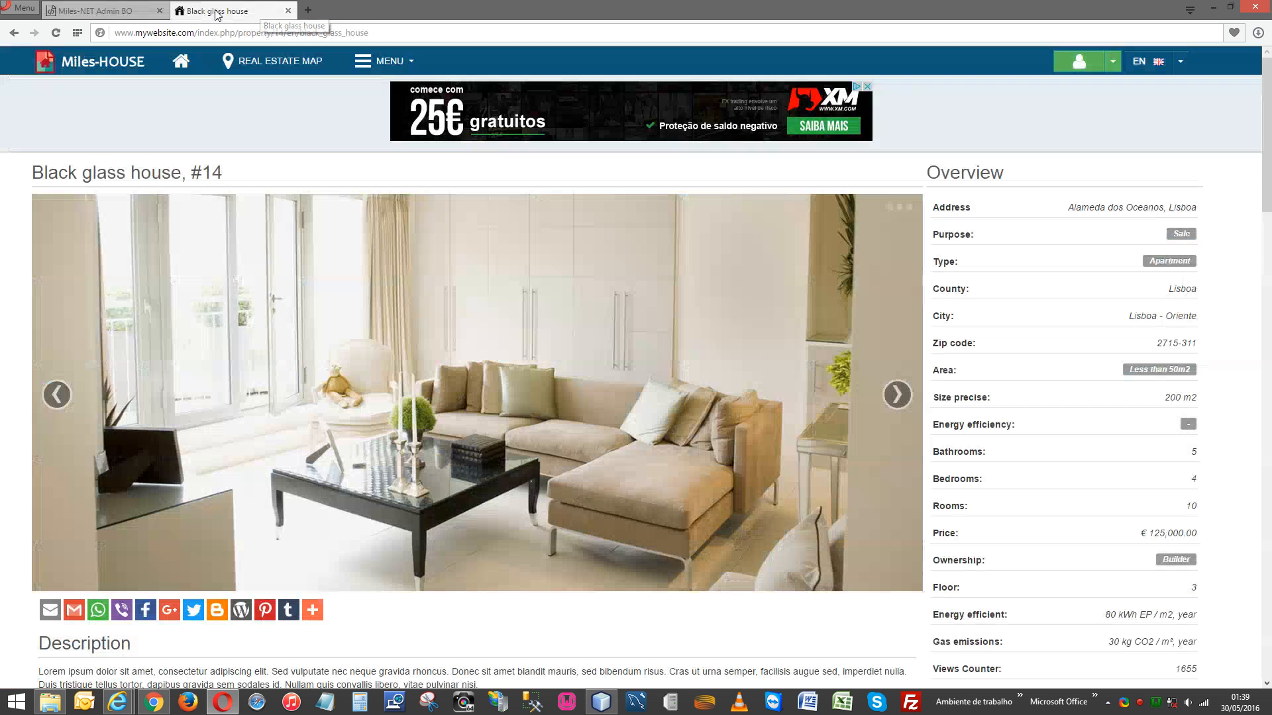
pyautogui.click(56, 33)
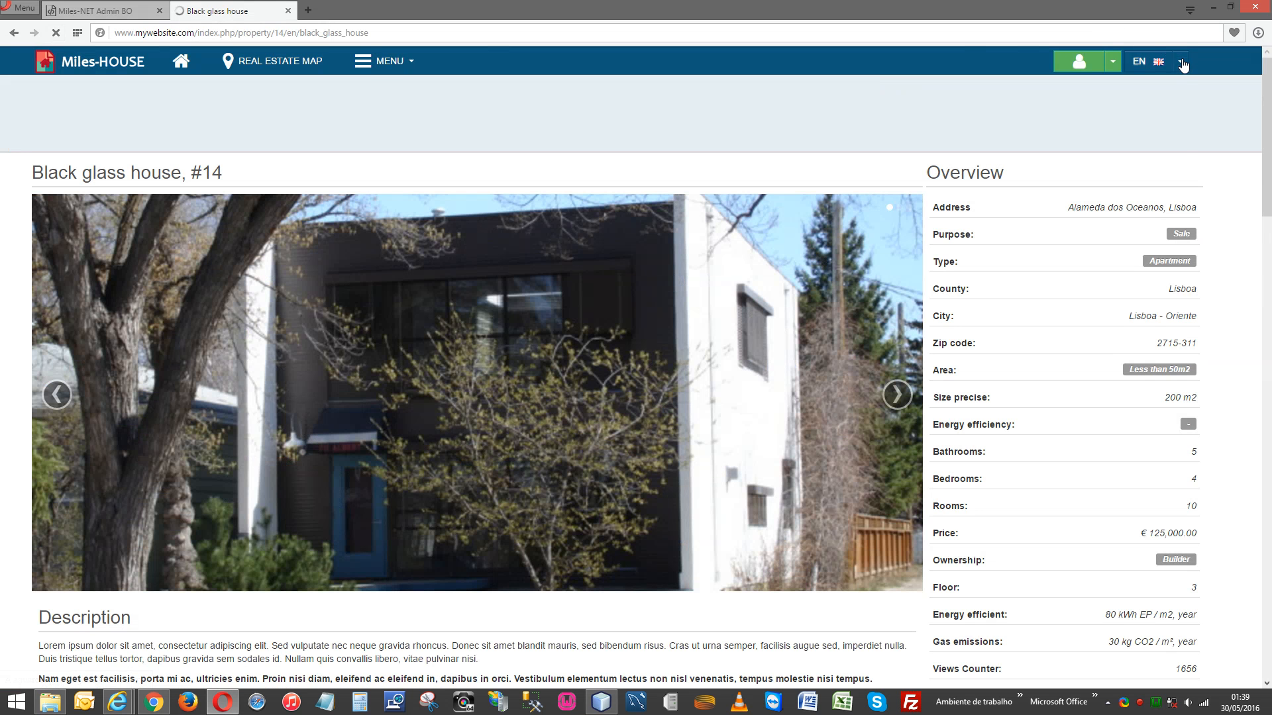
pyautogui.click(1182, 61)
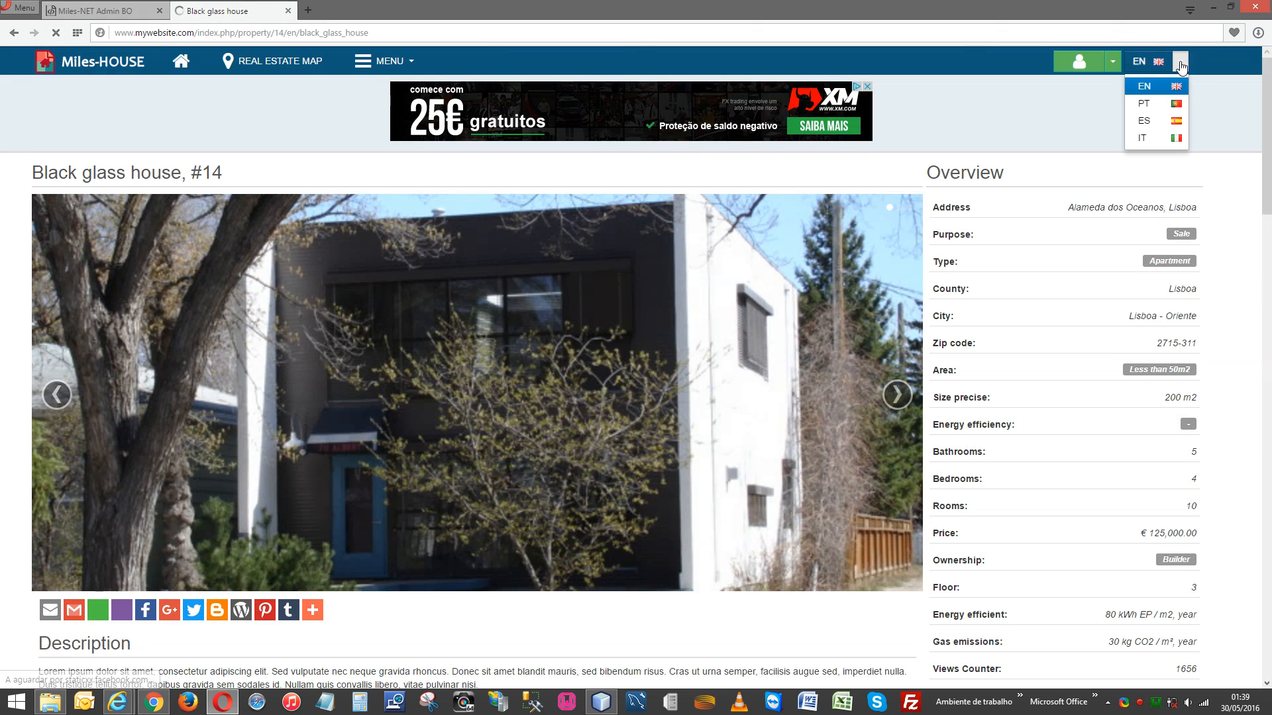
pyautogui.click(1182, 64)
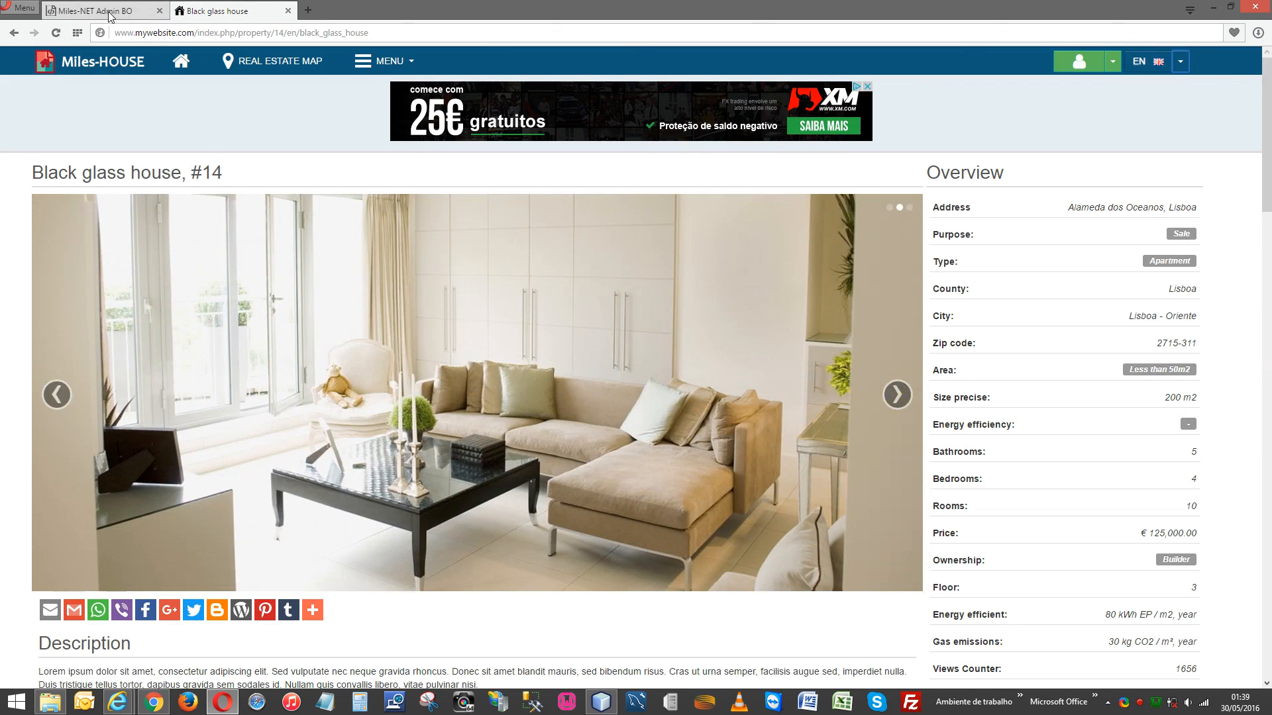
pyautogui.click(109, 15)
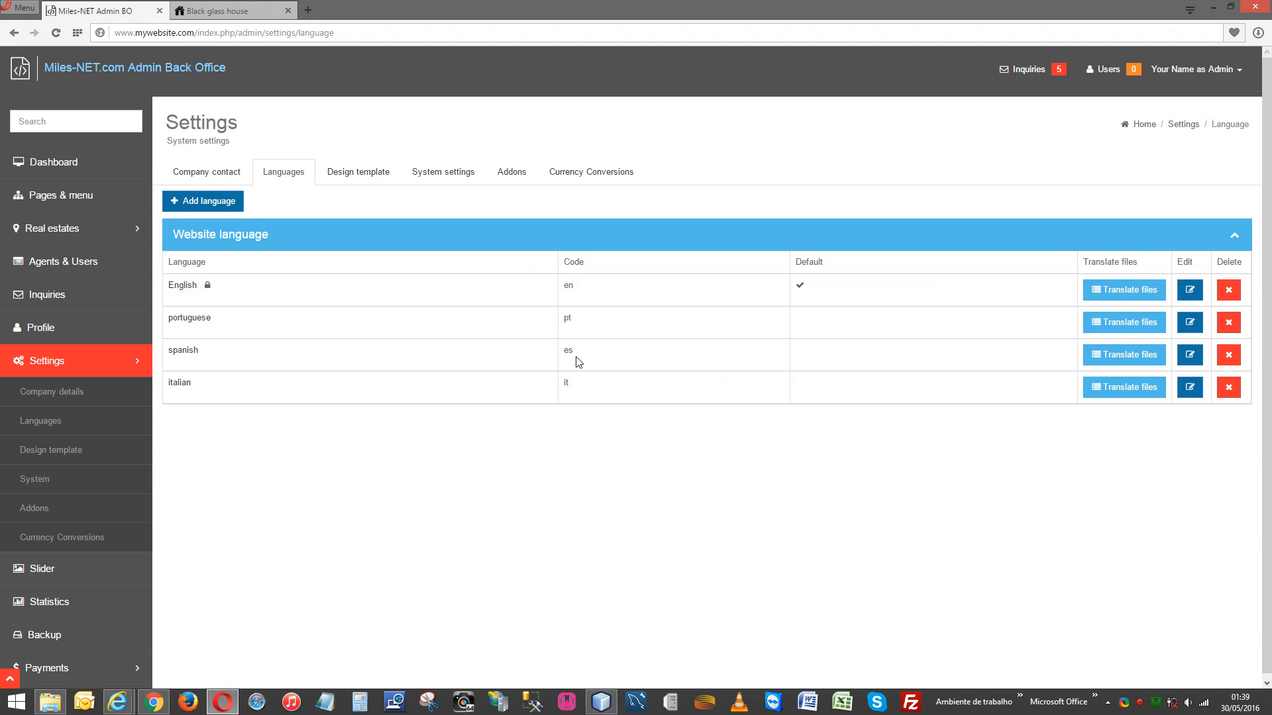
# Untick Visible in menu for the spanish language and save the change.
pyautogui.click(1189, 355)
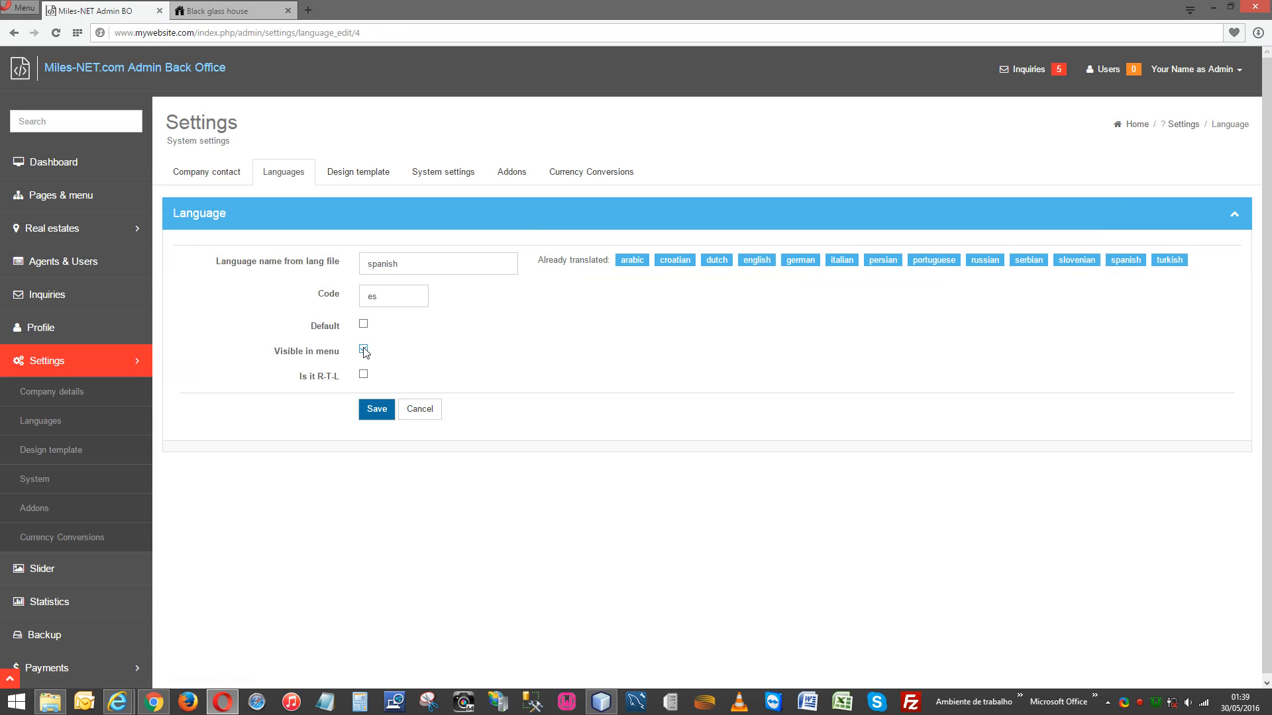
pyautogui.click(364, 350)
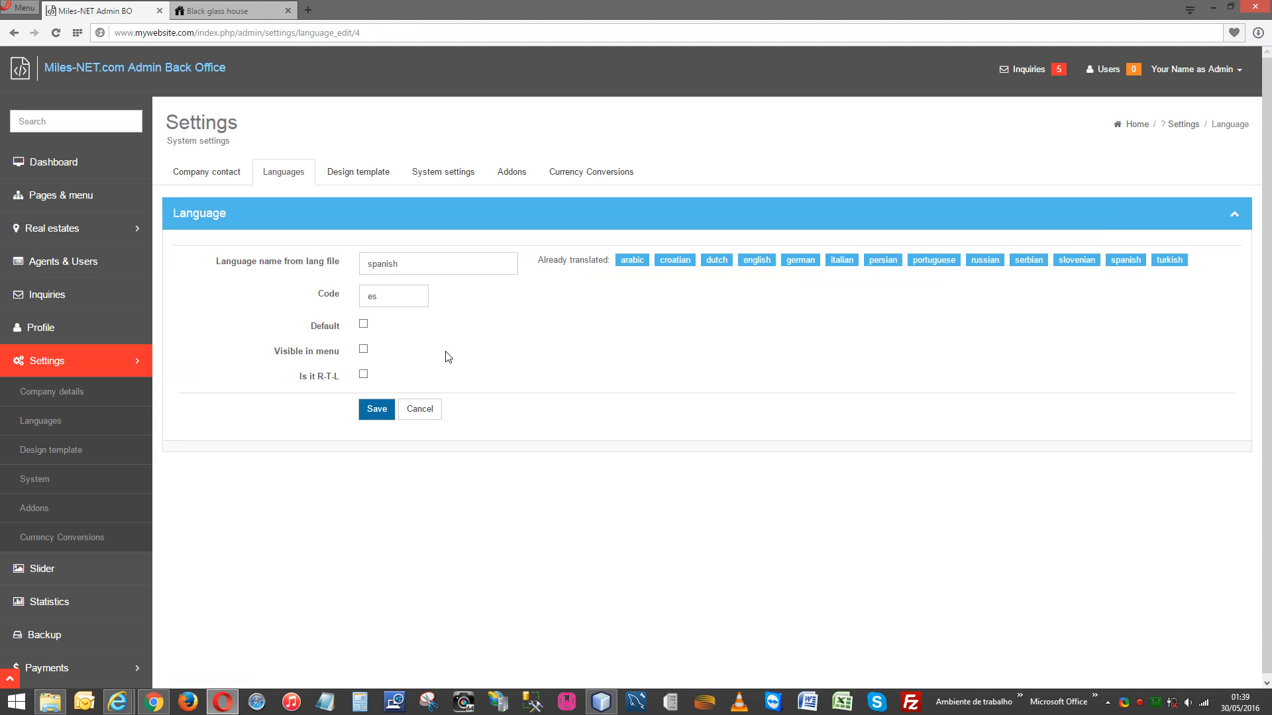
pyautogui.click(375, 410)
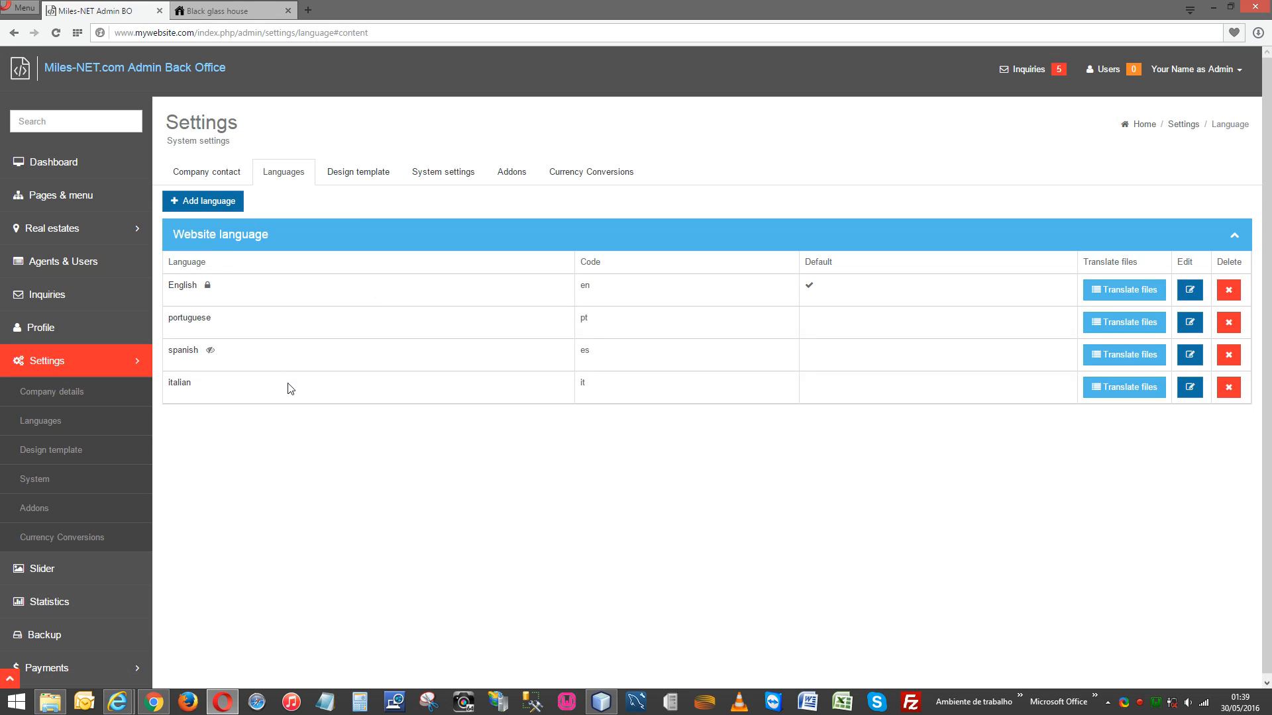
pyautogui.doubleClick(221, 351)
pyautogui.click(205, 352)
pyautogui.click(223, 11)
pyautogui.click(56, 34)
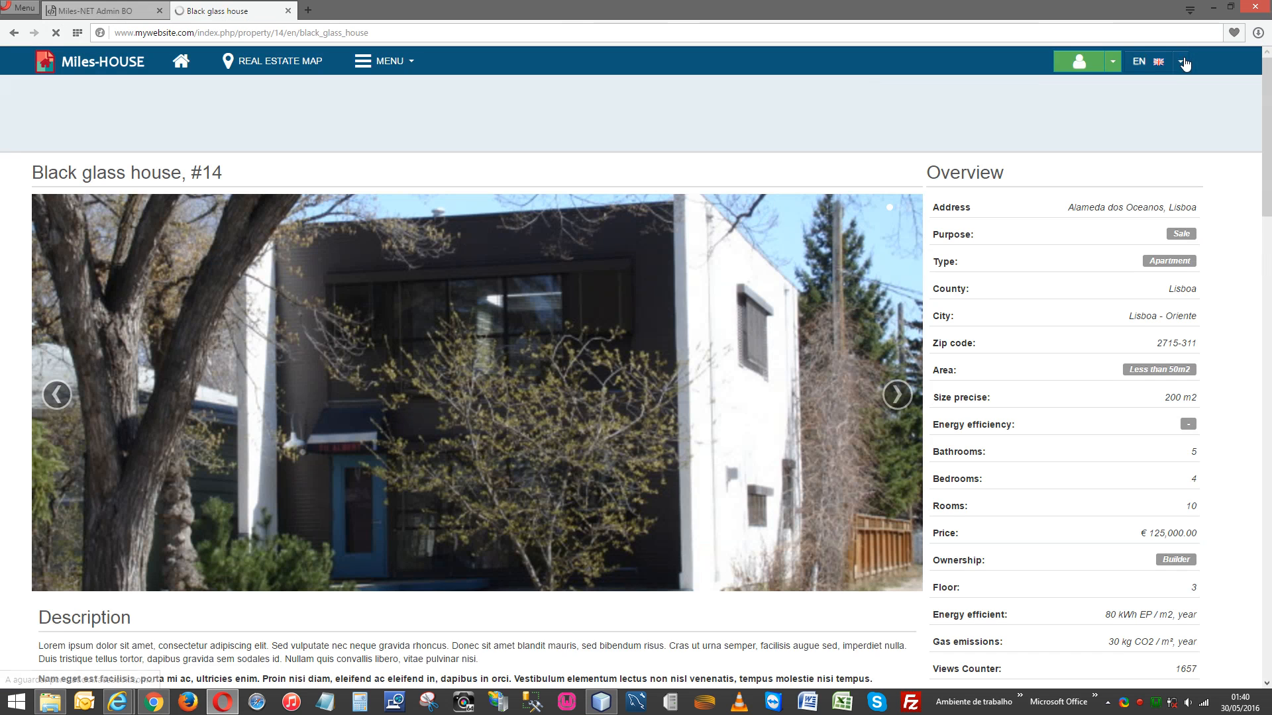
pyautogui.click(1183, 62)
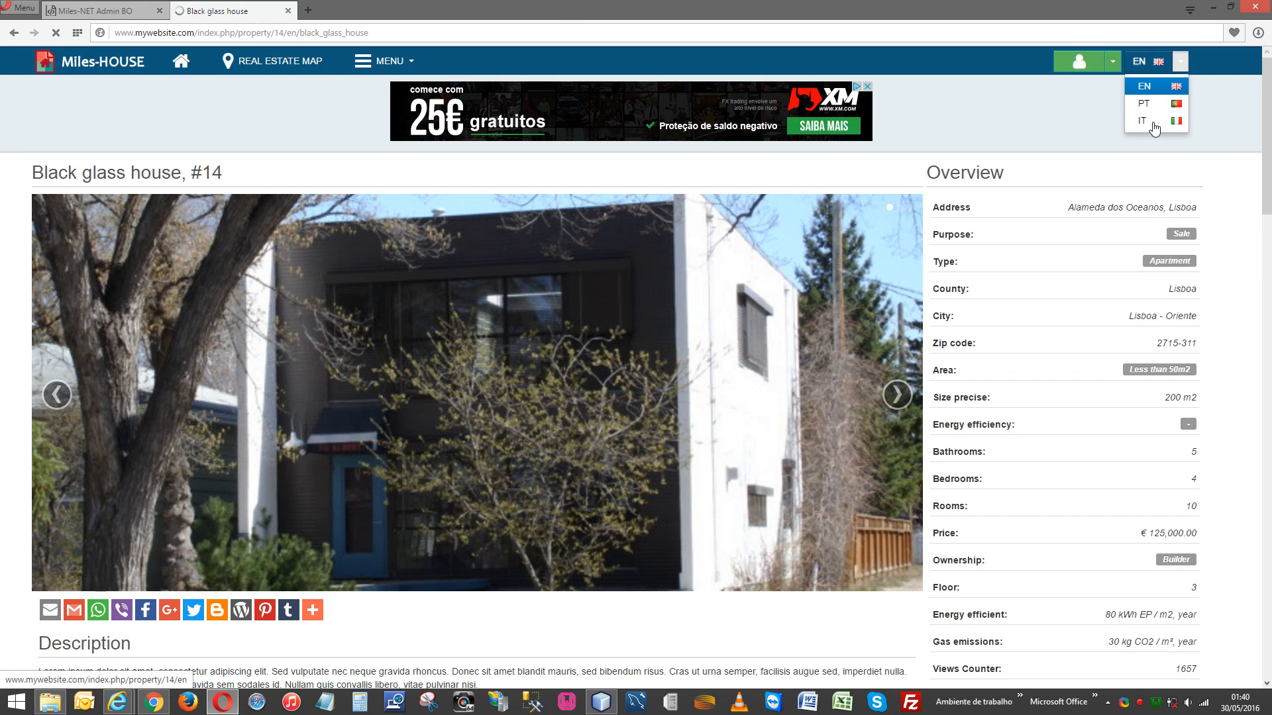
pyautogui.click(1148, 90)
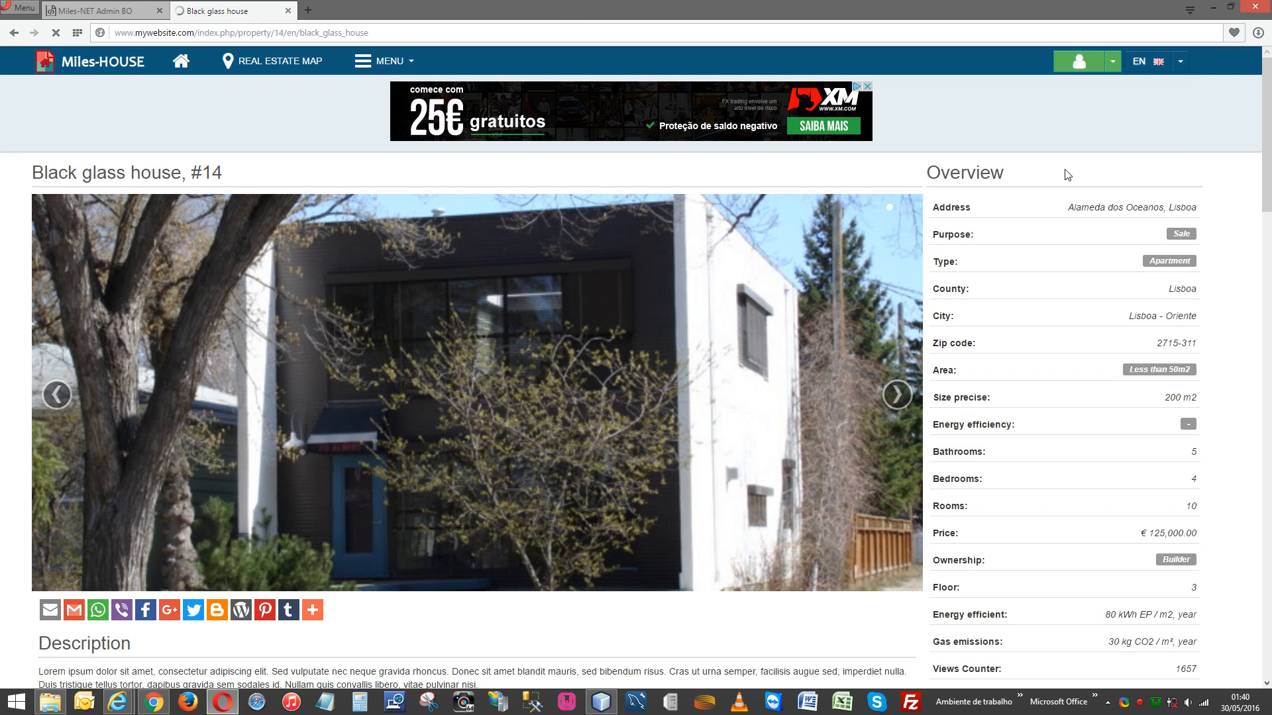
pyautogui.scroll(-10, 677, 363)
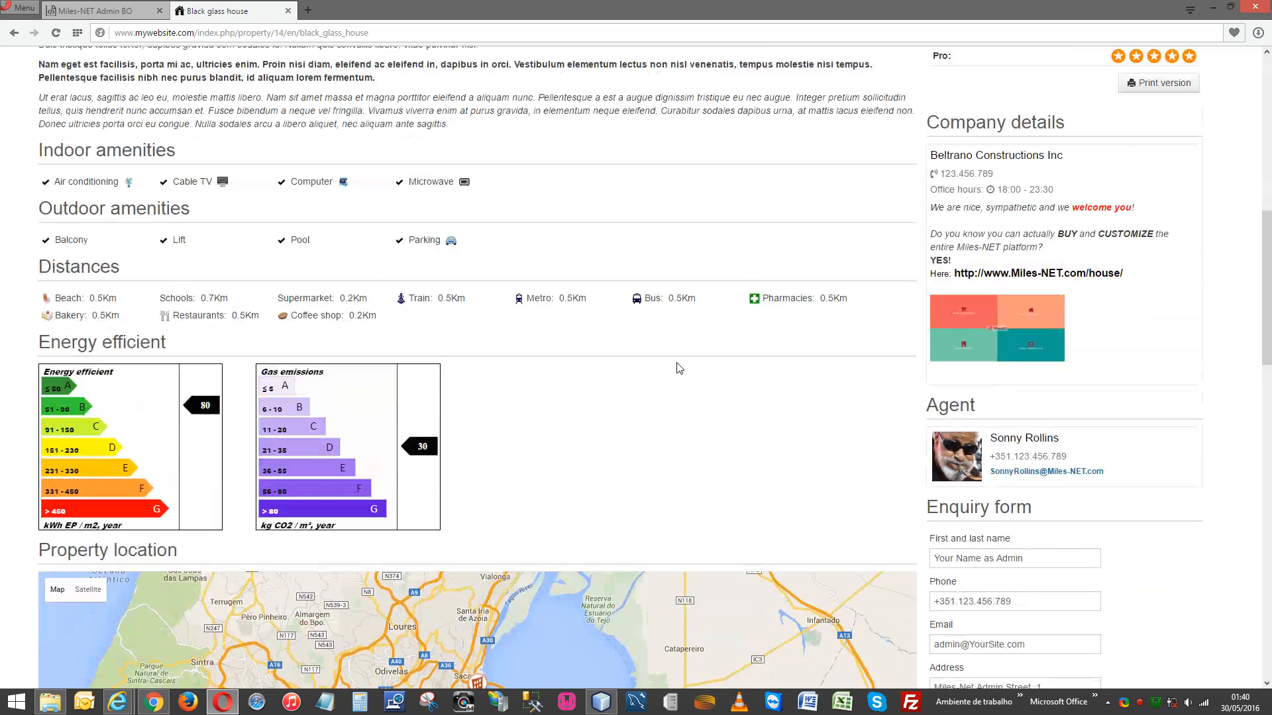
pyautogui.scroll(9, 677, 363)
pyautogui.scroll(1, 677, 363)
pyautogui.click(98, 13)
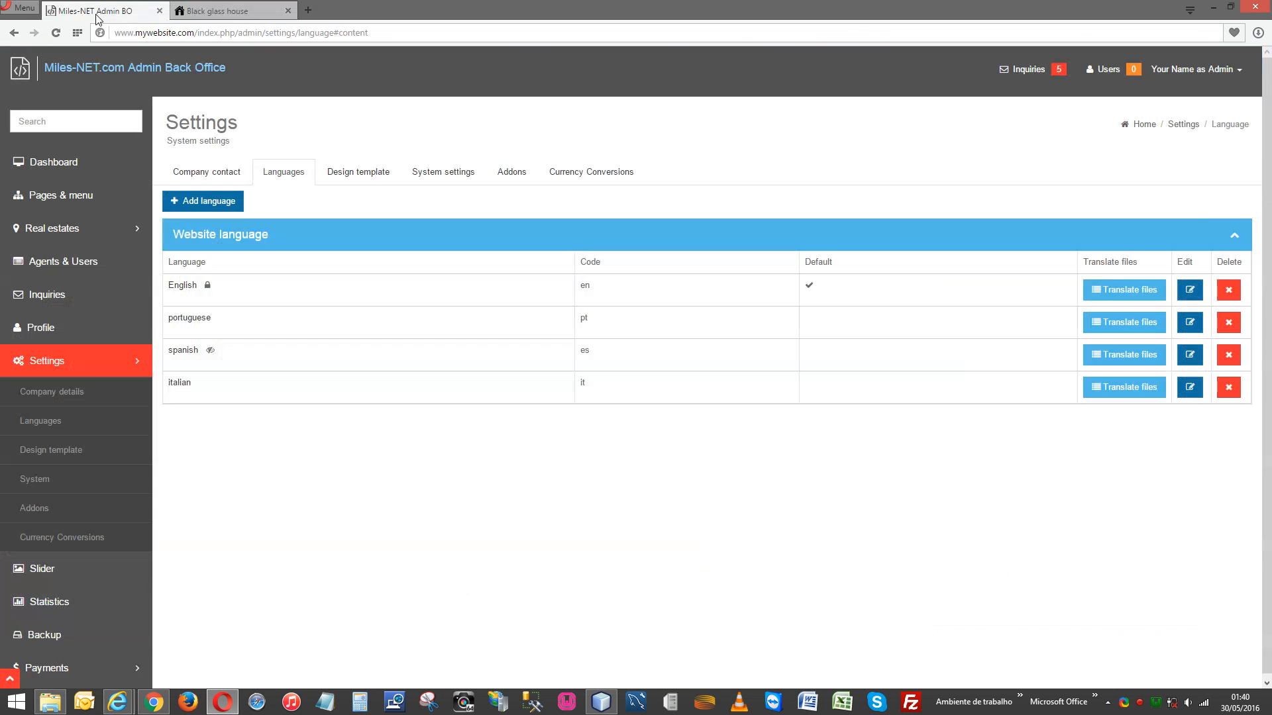
# Tick Visible in menu again for spanish and save.
pyautogui.click(1190, 356)
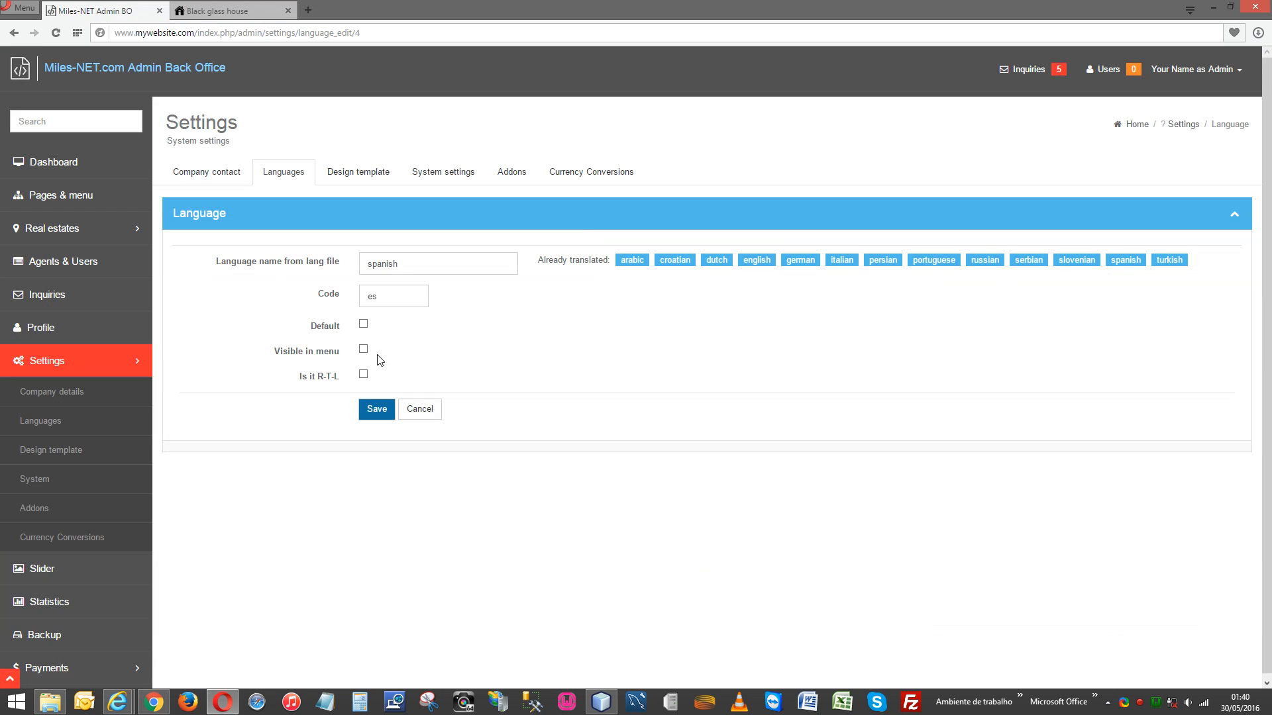
pyautogui.click(364, 350)
pyautogui.click(377, 410)
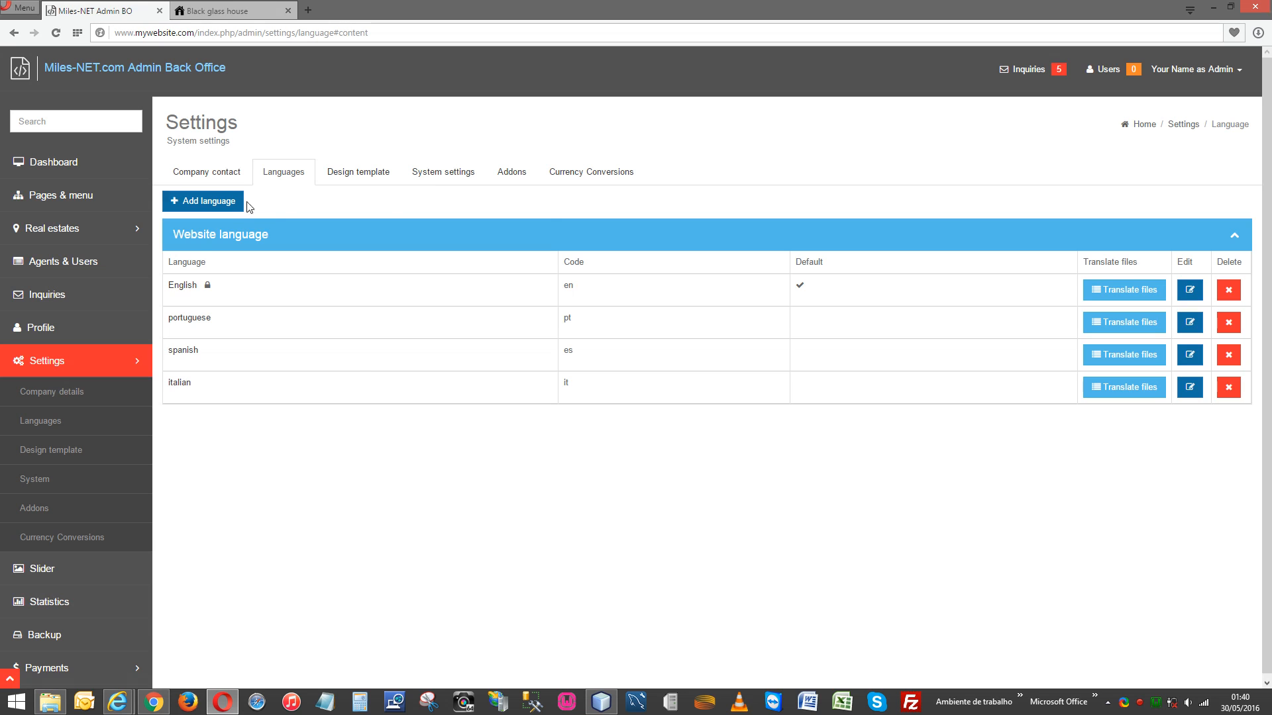
# Create and save a new language named 'french' with code 'fr'.
pyautogui.click(228, 205)
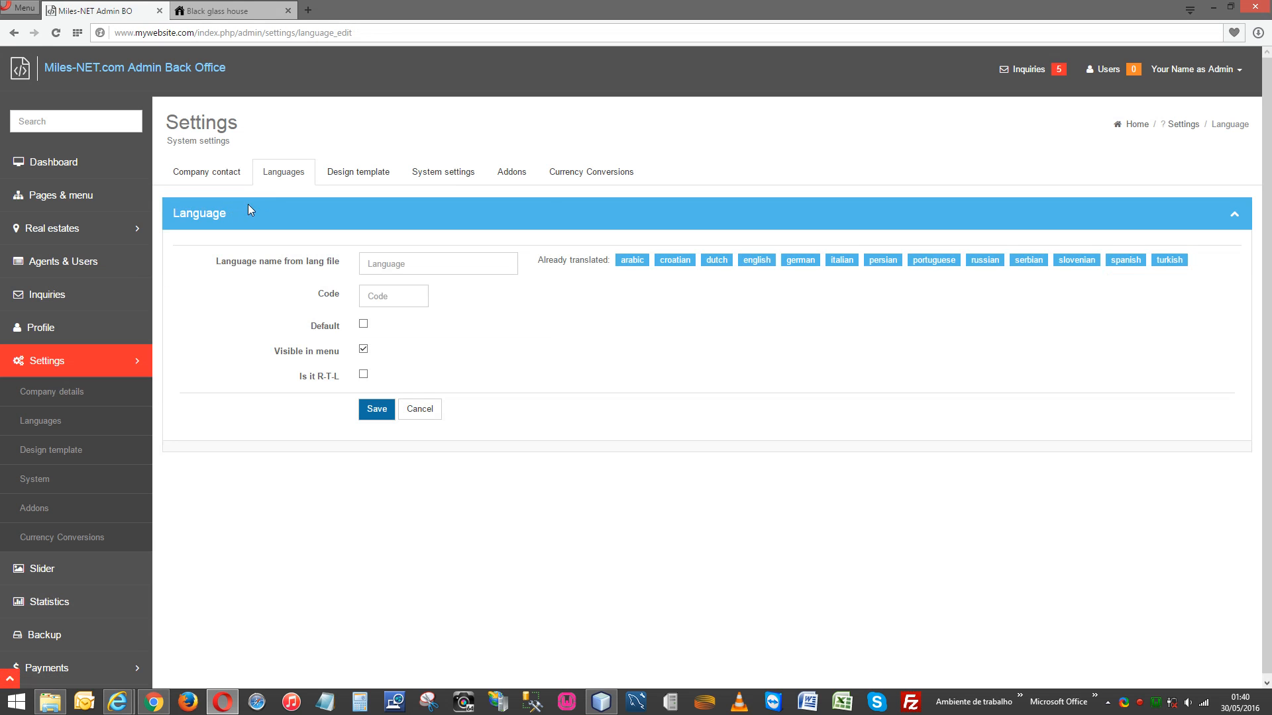
pyautogui.click(400, 264)
pyautogui.write('french')
pyautogui.press('Down')
pyautogui.press('Return')
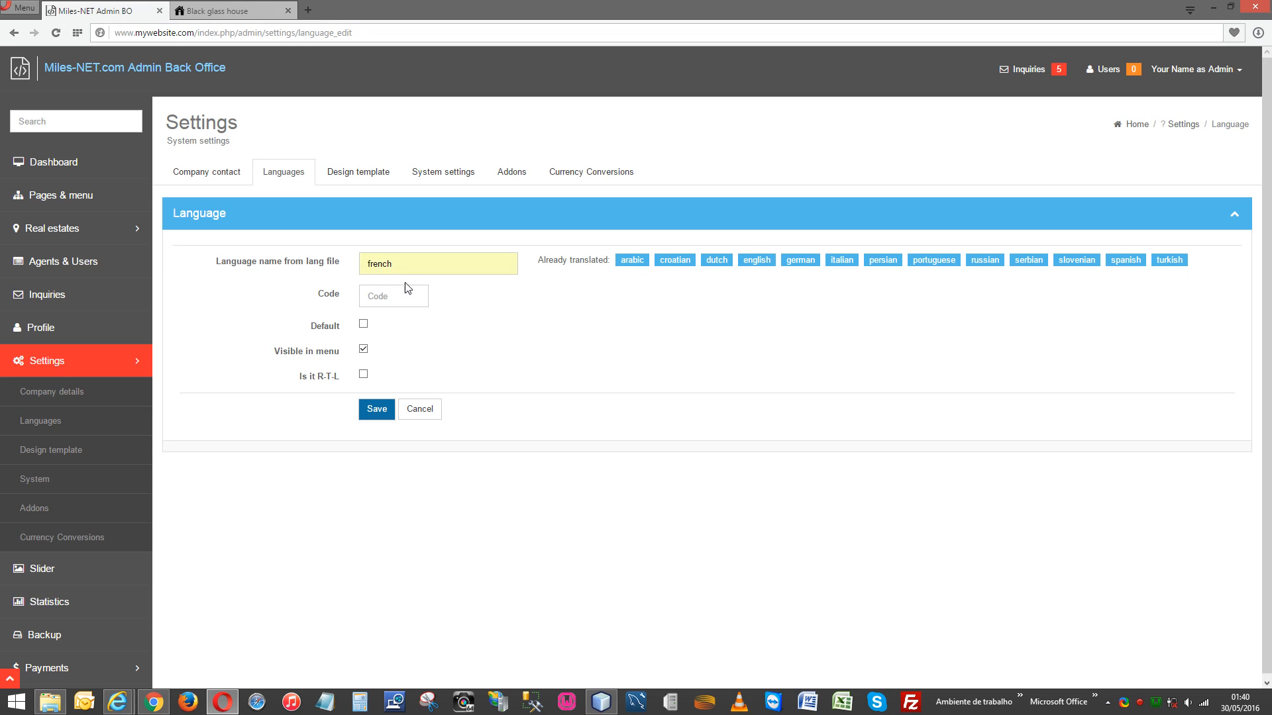
pyautogui.click(395, 296)
pyautogui.write('fr')
pyautogui.click(495, 305)
pyautogui.click(375, 410)
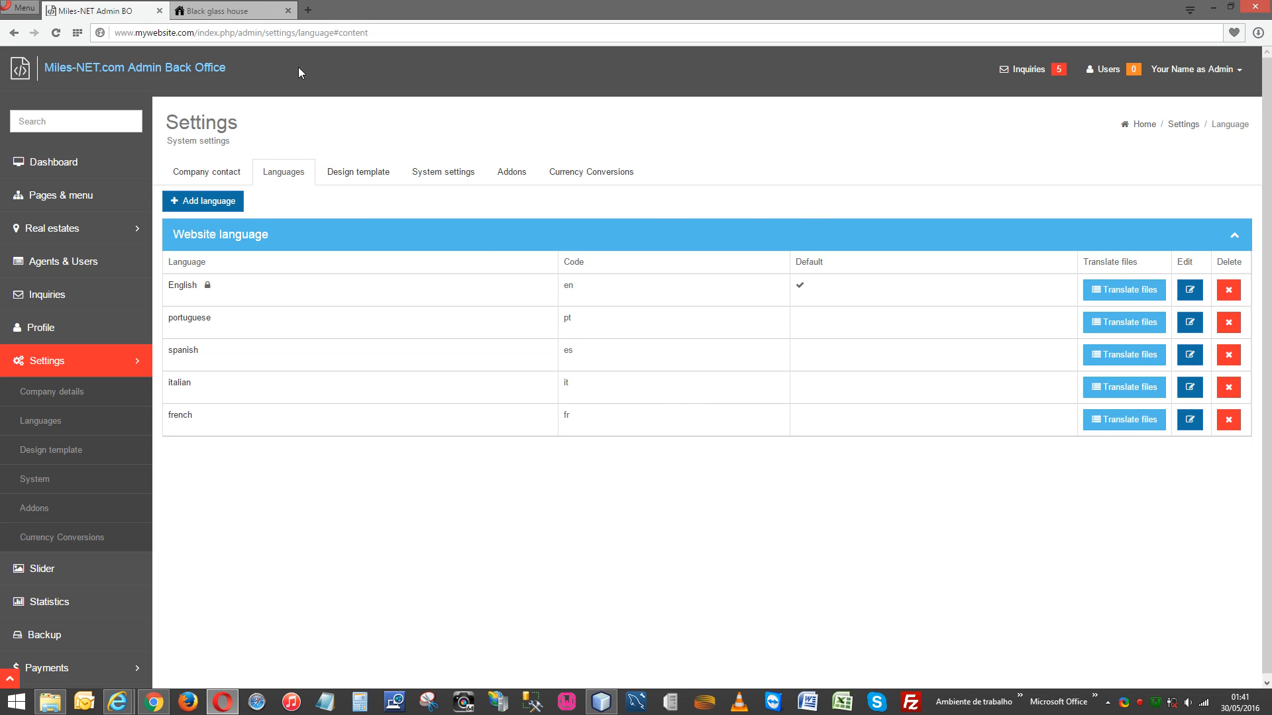
# Reload the Black glass house page, switch it to FR and browse it, then return to admin.
pyautogui.click(210, 9)
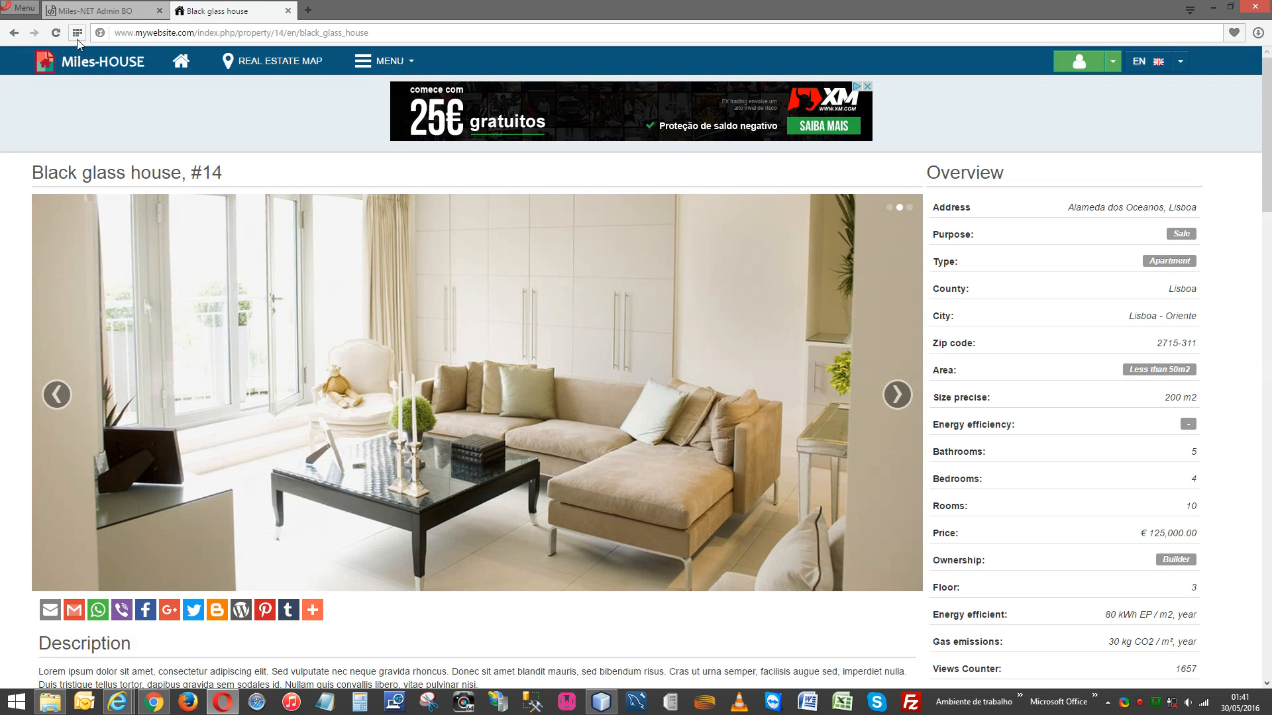
pyautogui.click(57, 33)
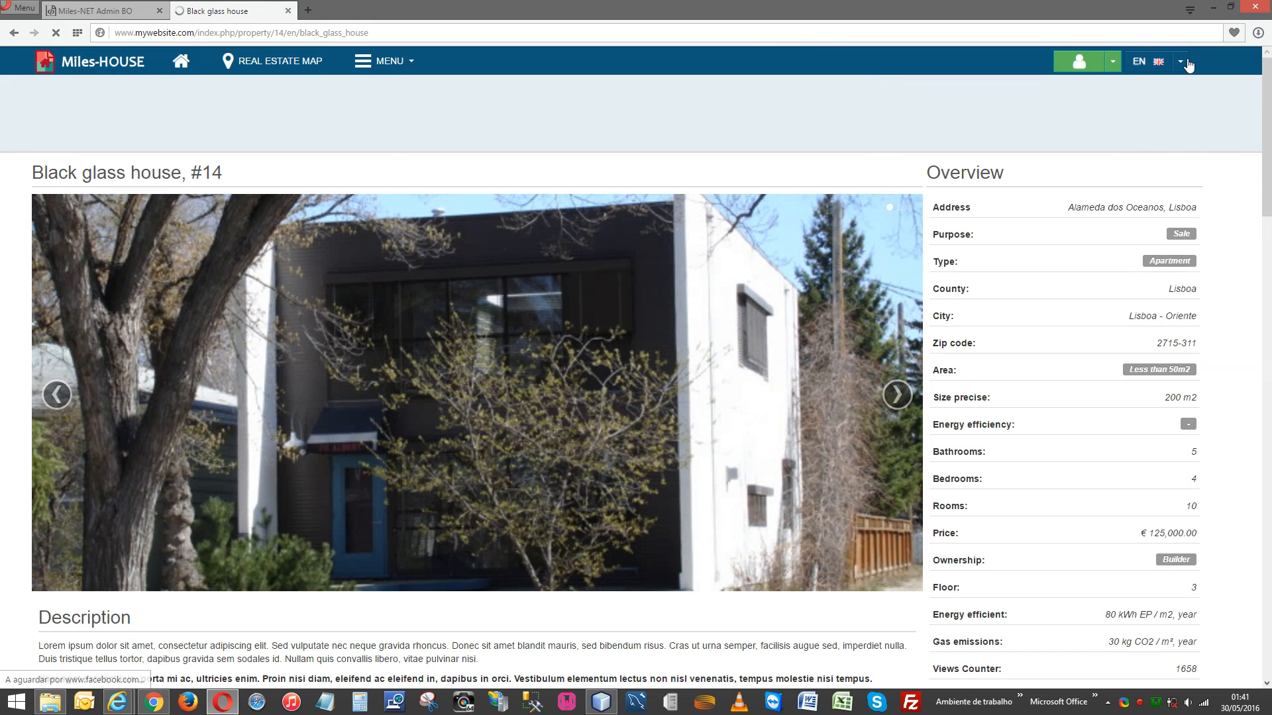
pyautogui.click(1186, 62)
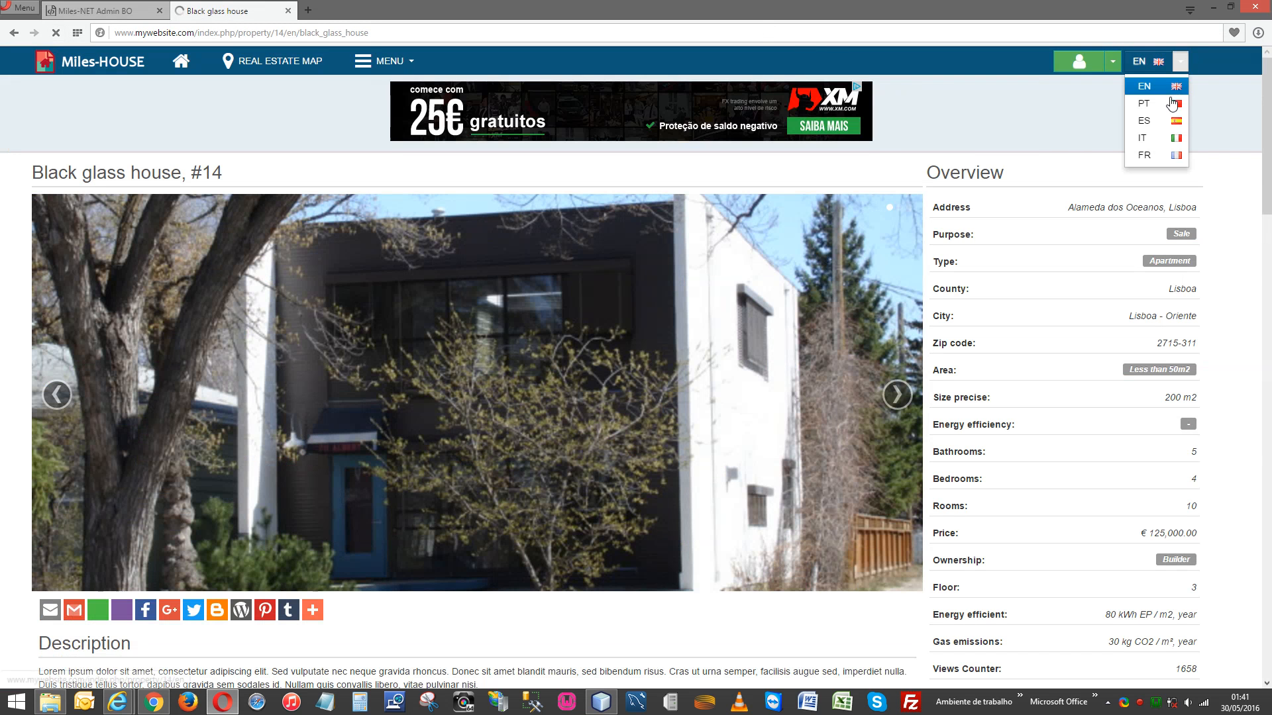
pyautogui.click(1156, 157)
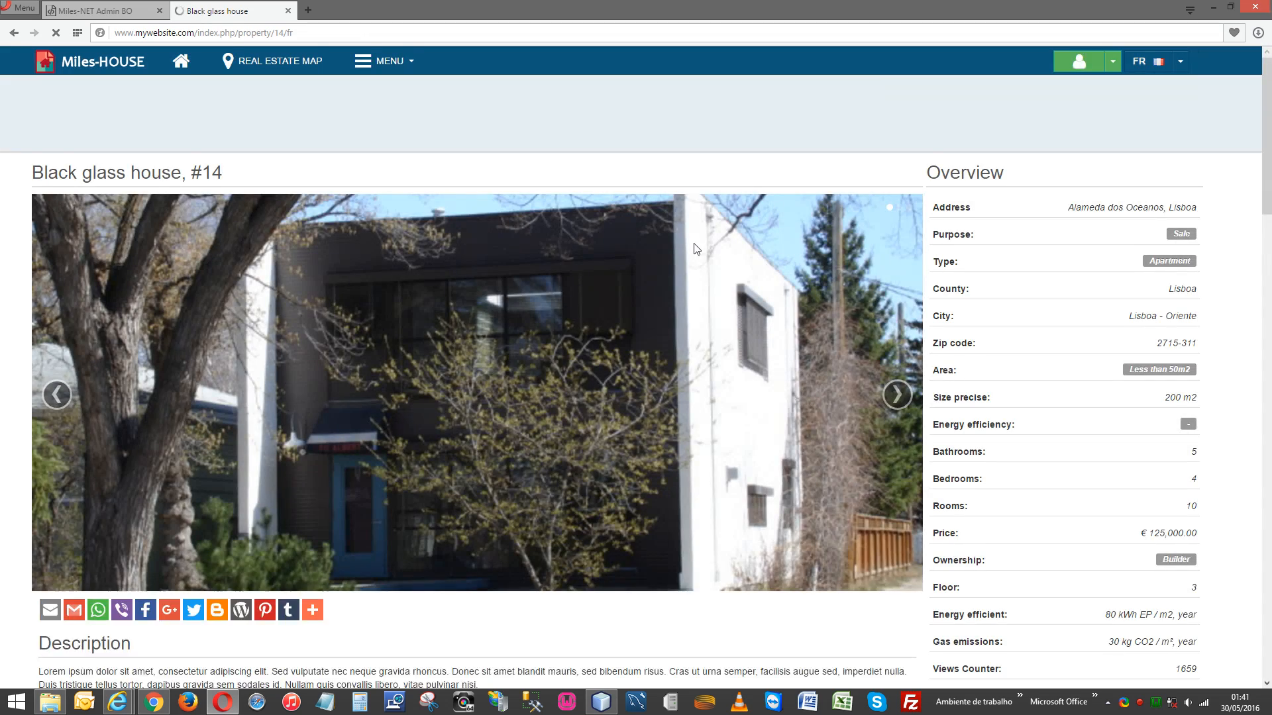
pyautogui.scroll(-6, 696, 248)
pyautogui.scroll(-6, 696, 248)
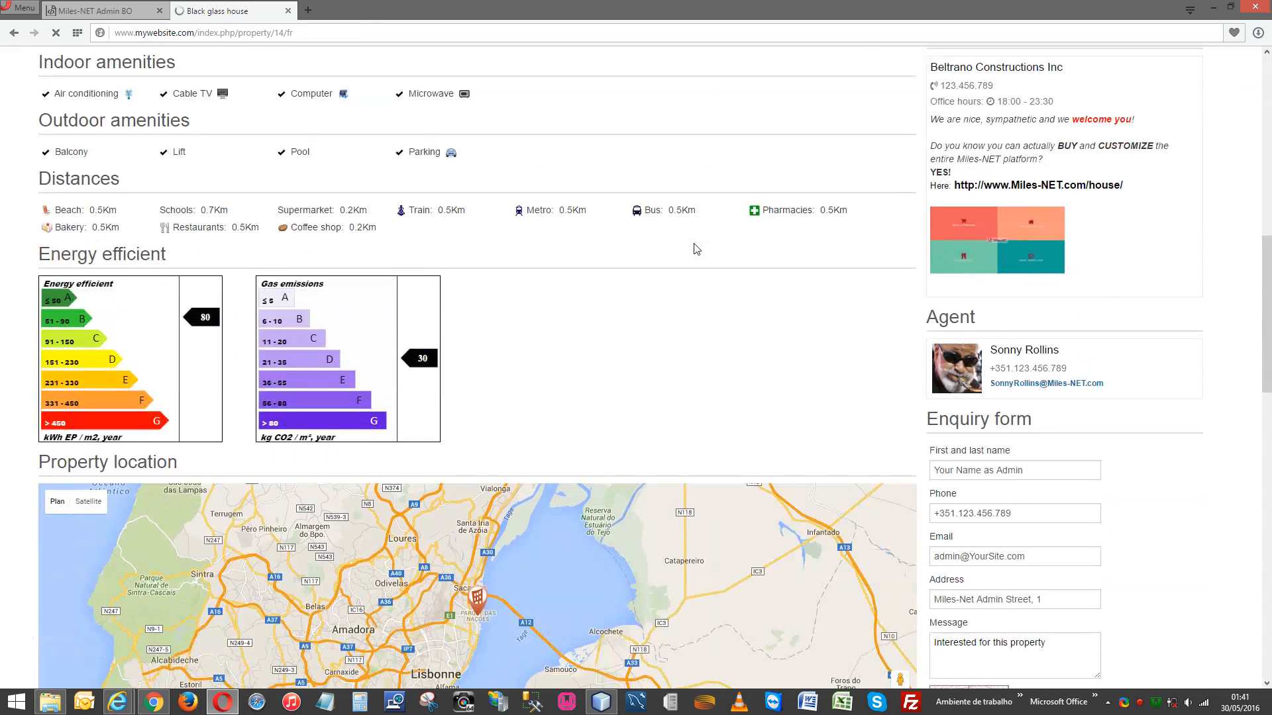
pyautogui.scroll(-3, 695, 248)
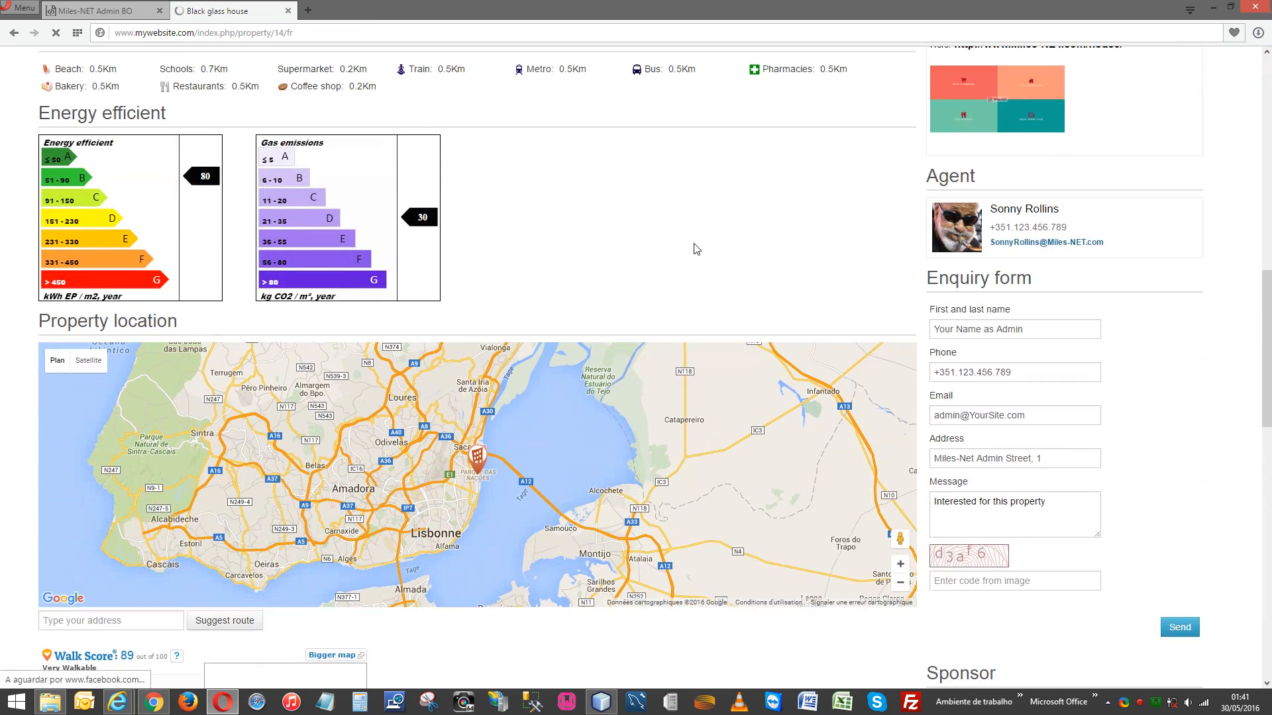
pyautogui.scroll(-7, 695, 248)
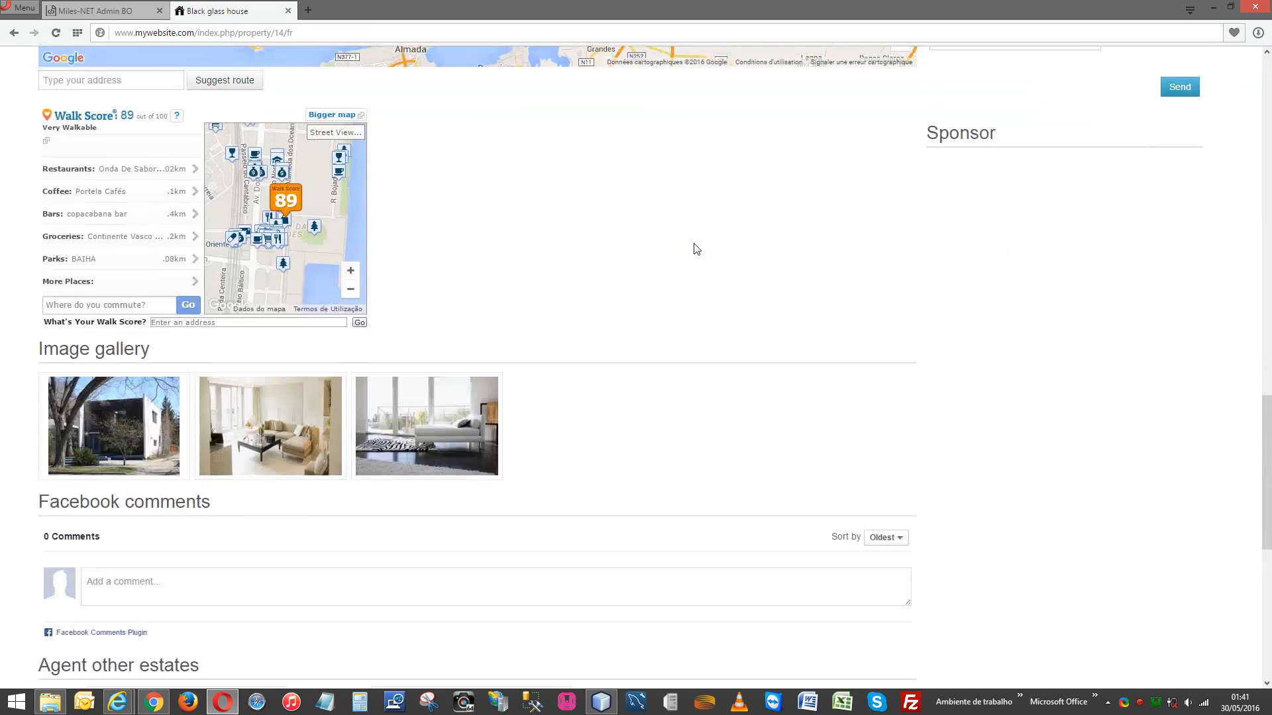
pyautogui.scroll(2, 695, 248)
pyautogui.scroll(15, 696, 249)
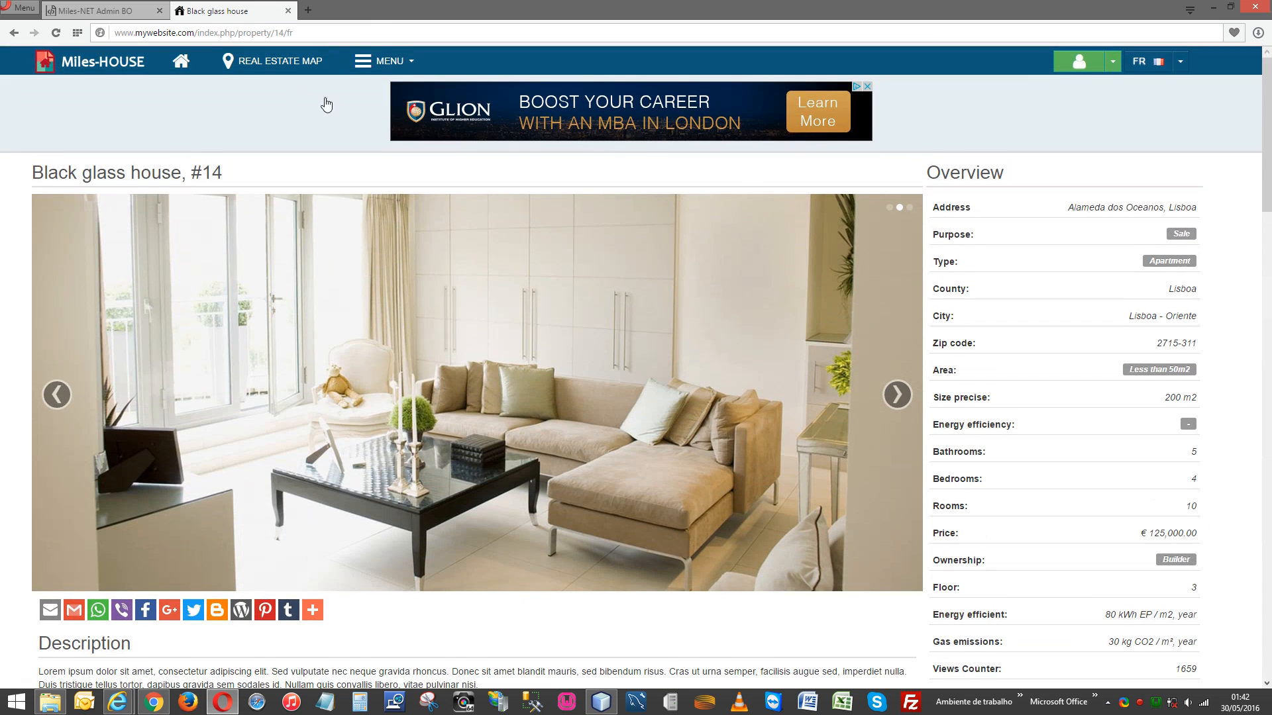
pyautogui.click(116, 11)
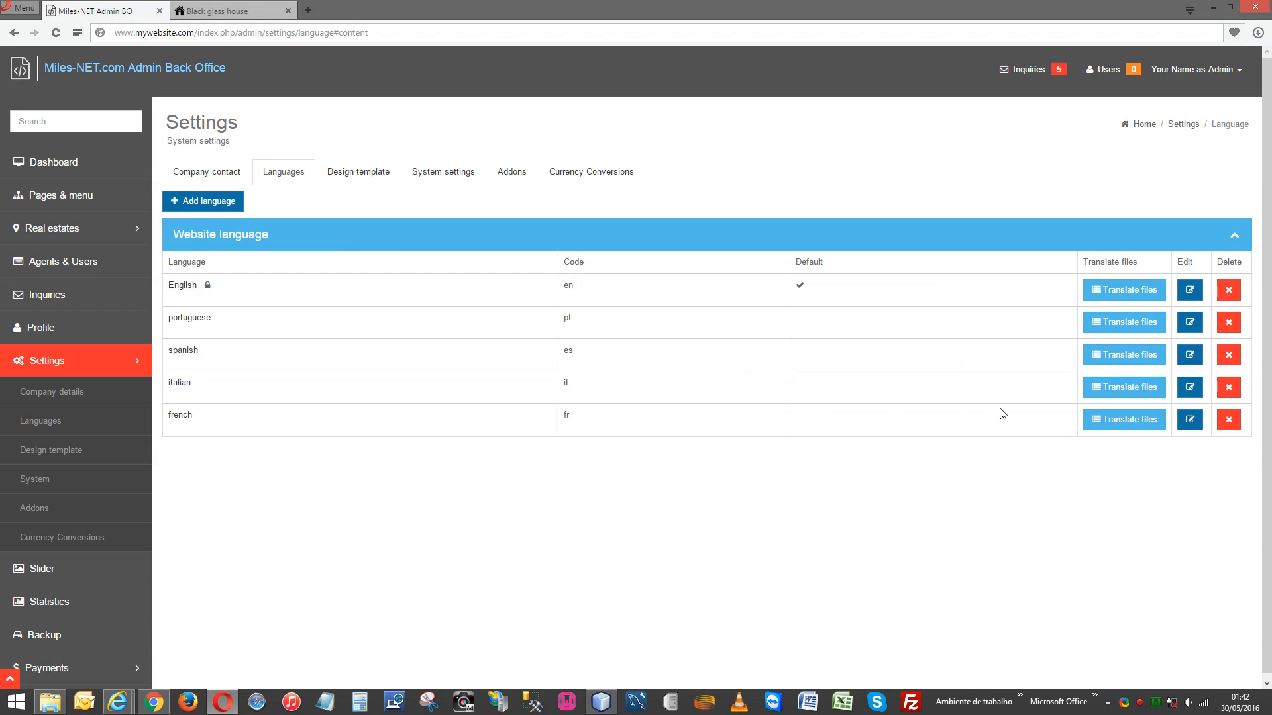
# Open french's frontend_template_lang.php for editing and search it for 'Descrip'.
pyautogui.click(1109, 424)
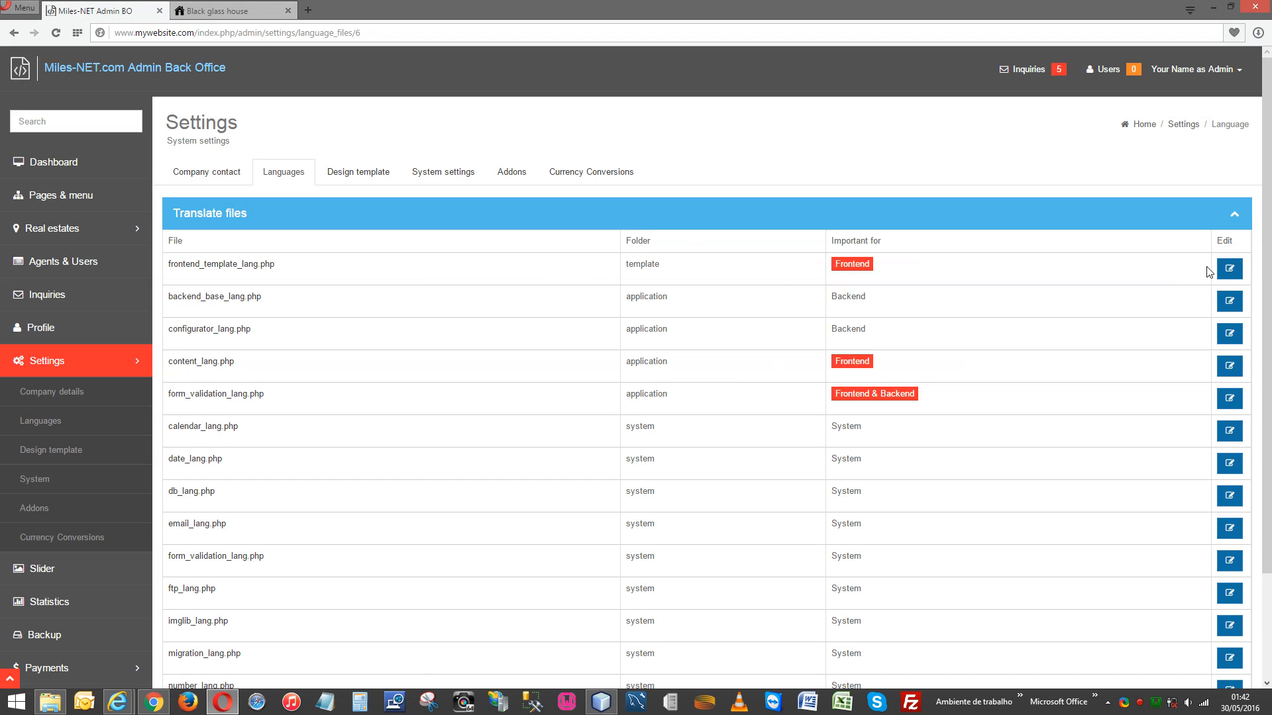
pyautogui.click(1229, 269)
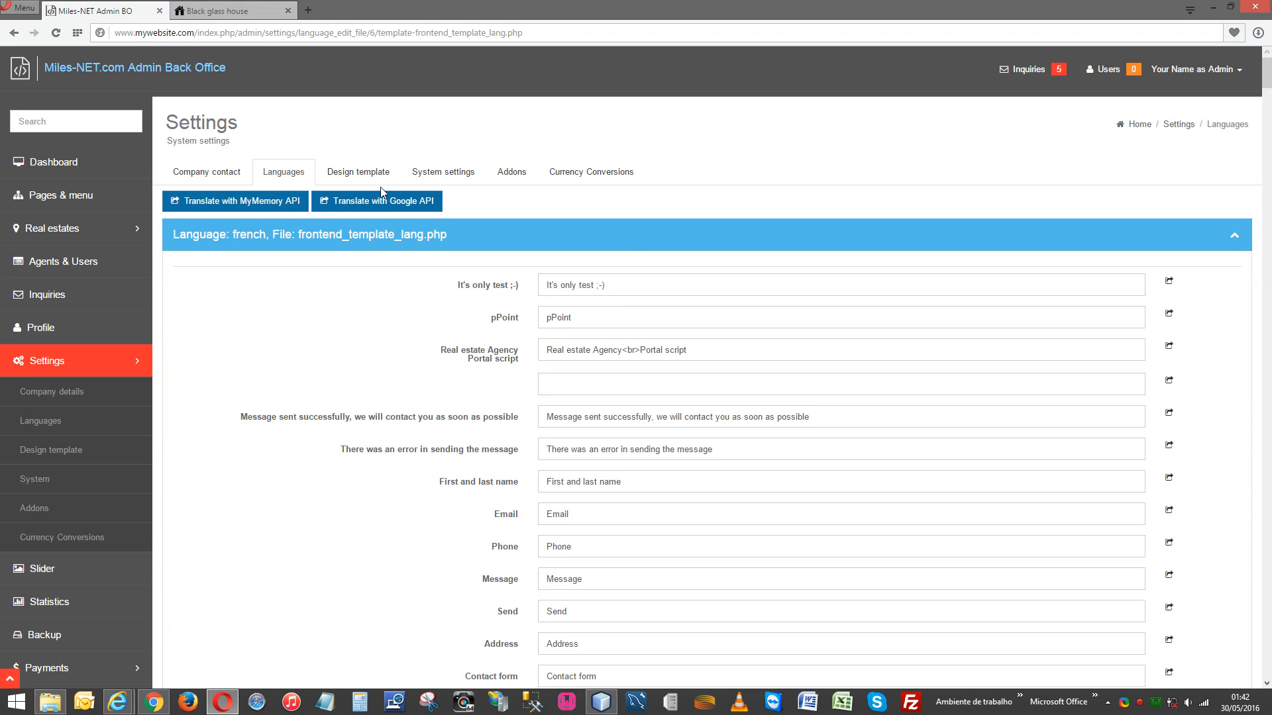
pyautogui.hotkey('ctrl', 'f')
pyautogui.write('Descrip')
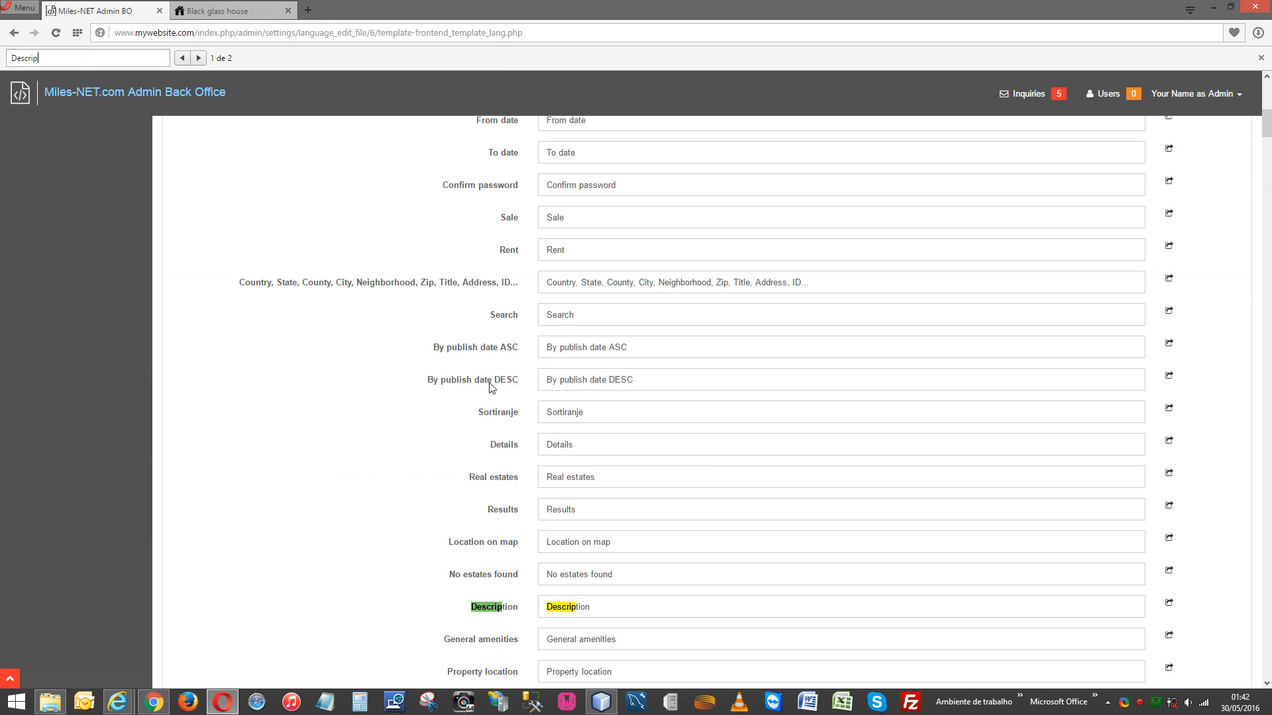
# Empty the Description entry and get its Google translation, 'La description'.
pyautogui.doubleClick(568, 606)
pyautogui.scroll(-3, 775, 517)
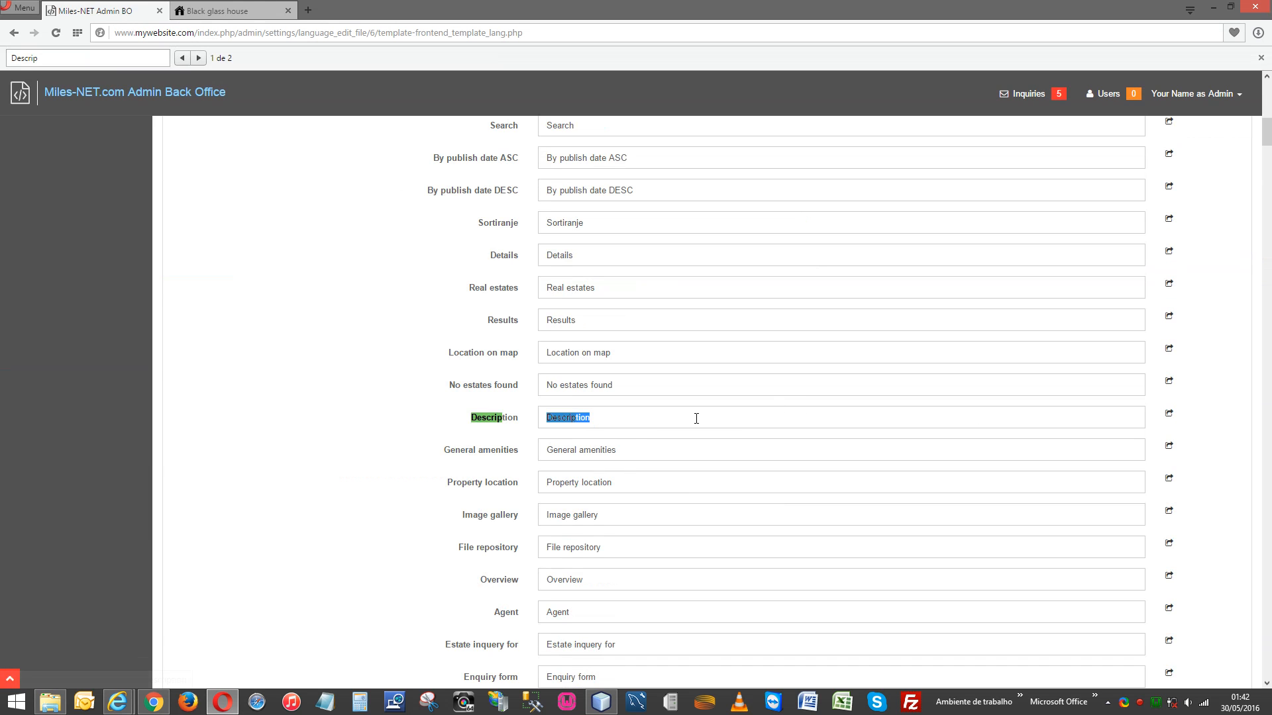
pyautogui.click(659, 419)
pyautogui.press('BackSpace')
pyautogui.press('BackSpace')
pyautogui.press('BackSpace')
pyautogui.press('BackSpace')
pyautogui.press('BackSpace')
pyautogui.press('BackSpace')
pyautogui.press('BackSpace')
pyautogui.press('BackSpace')
pyautogui.press('BackSpace')
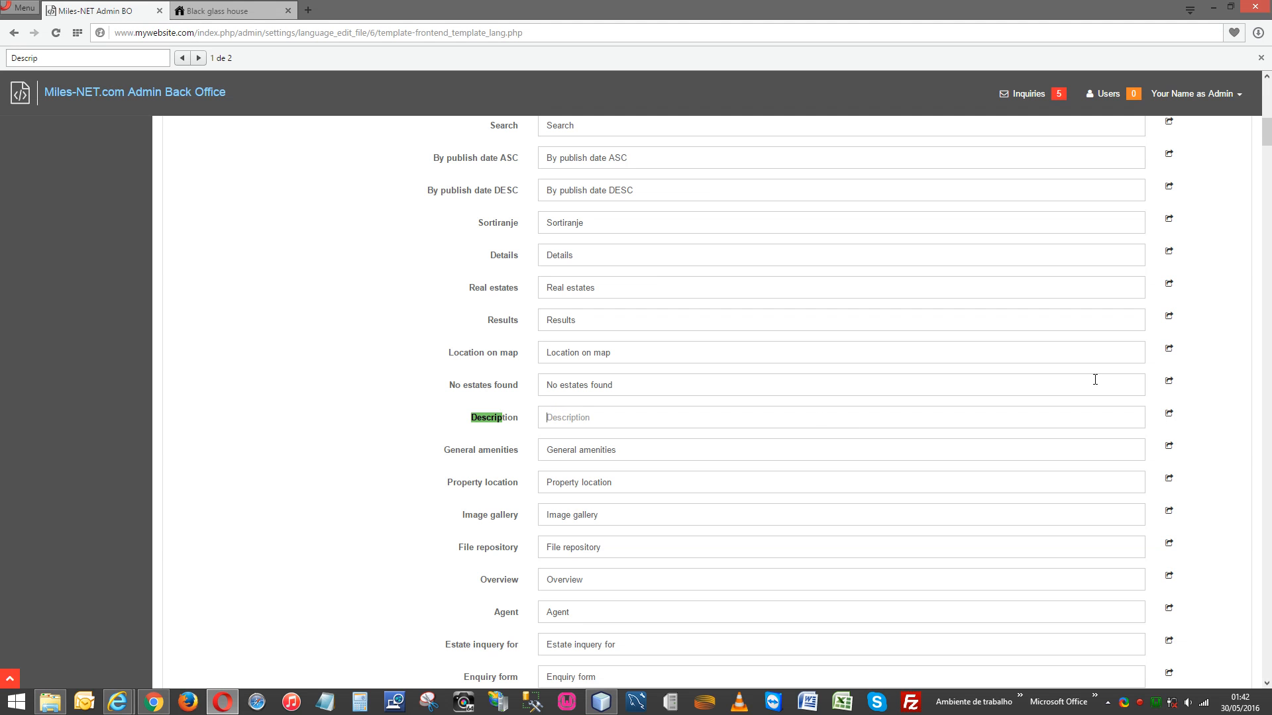
pyautogui.click(1168, 414)
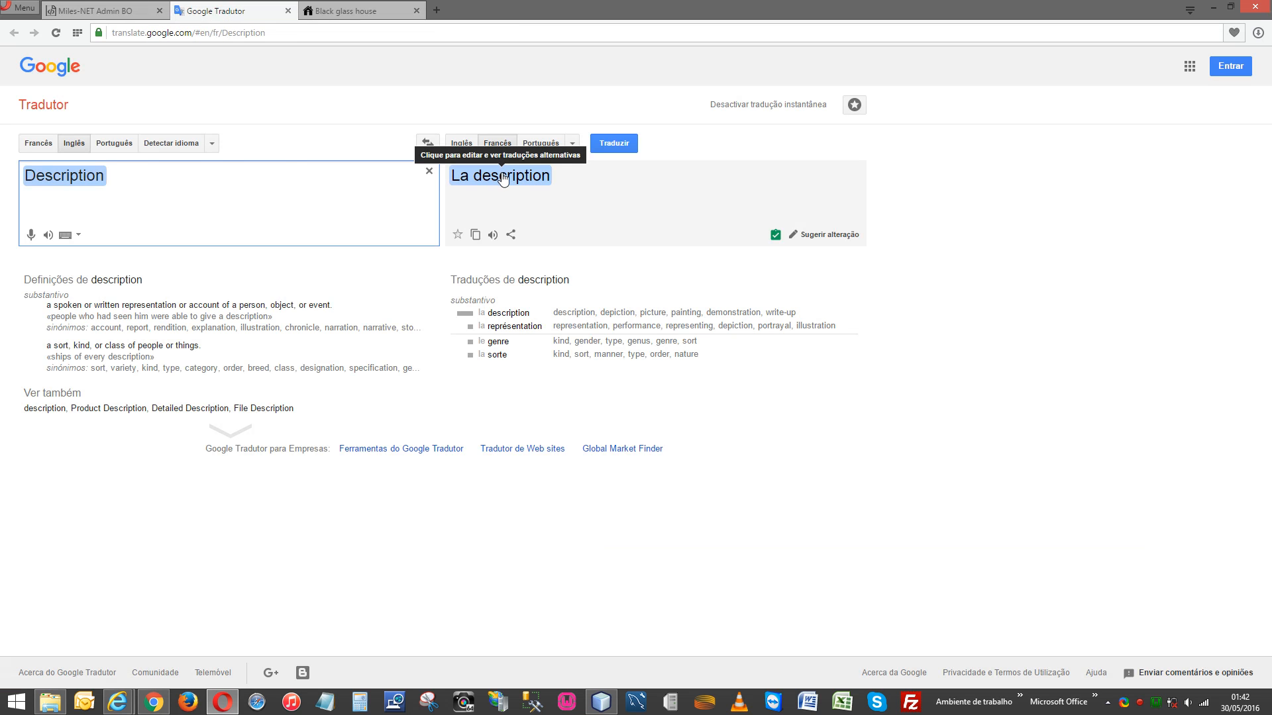
# Select the Google Translate result 'La description' to copy it.
pyautogui.click(539, 182)
pyautogui.click(538, 182)
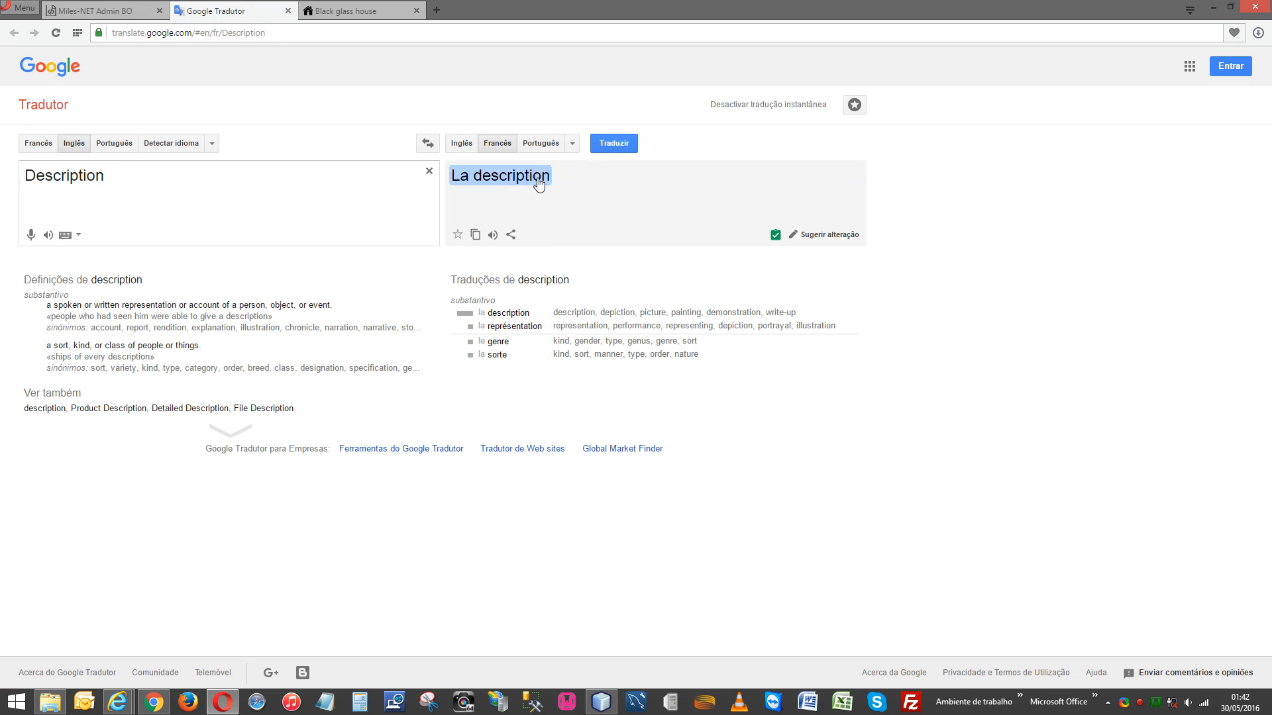
pyautogui.doubleClick(539, 181)
pyautogui.tripleClick(538, 176)
pyautogui.hotkey('ctrl', 'c')
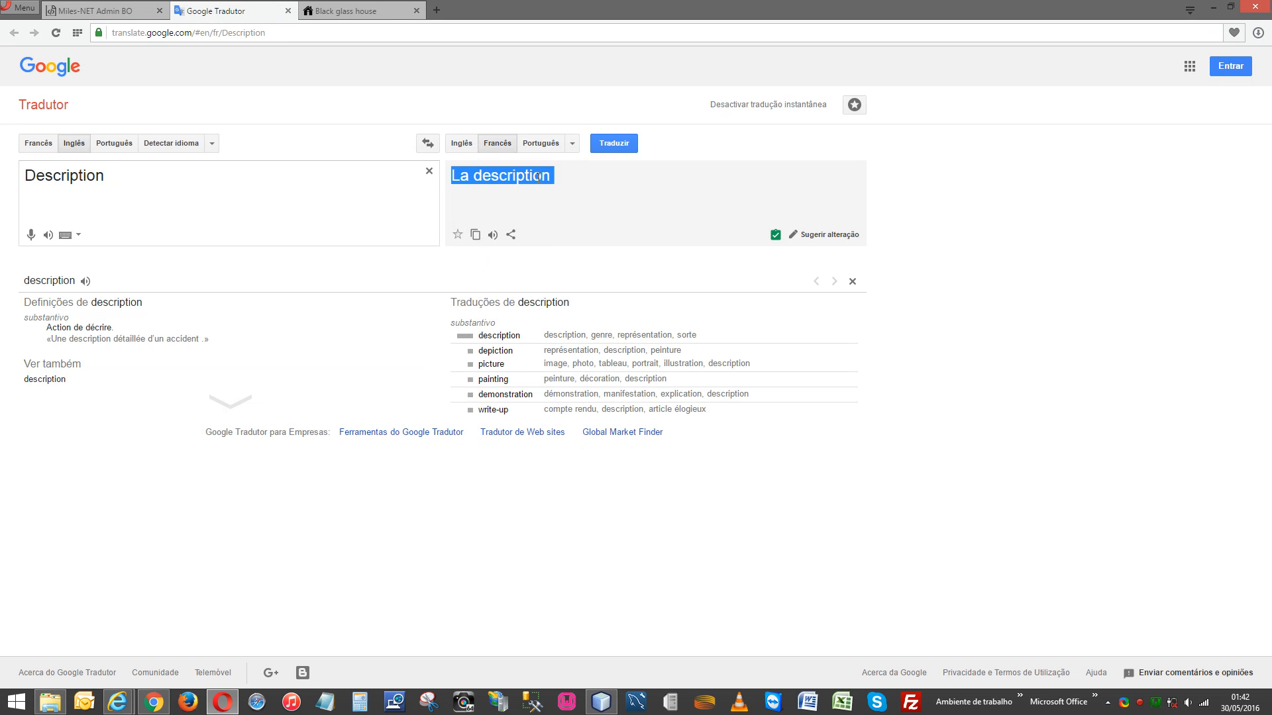
# Paste 'La description' into the french Description entry and save the language file.
pyautogui.click(103, 9)
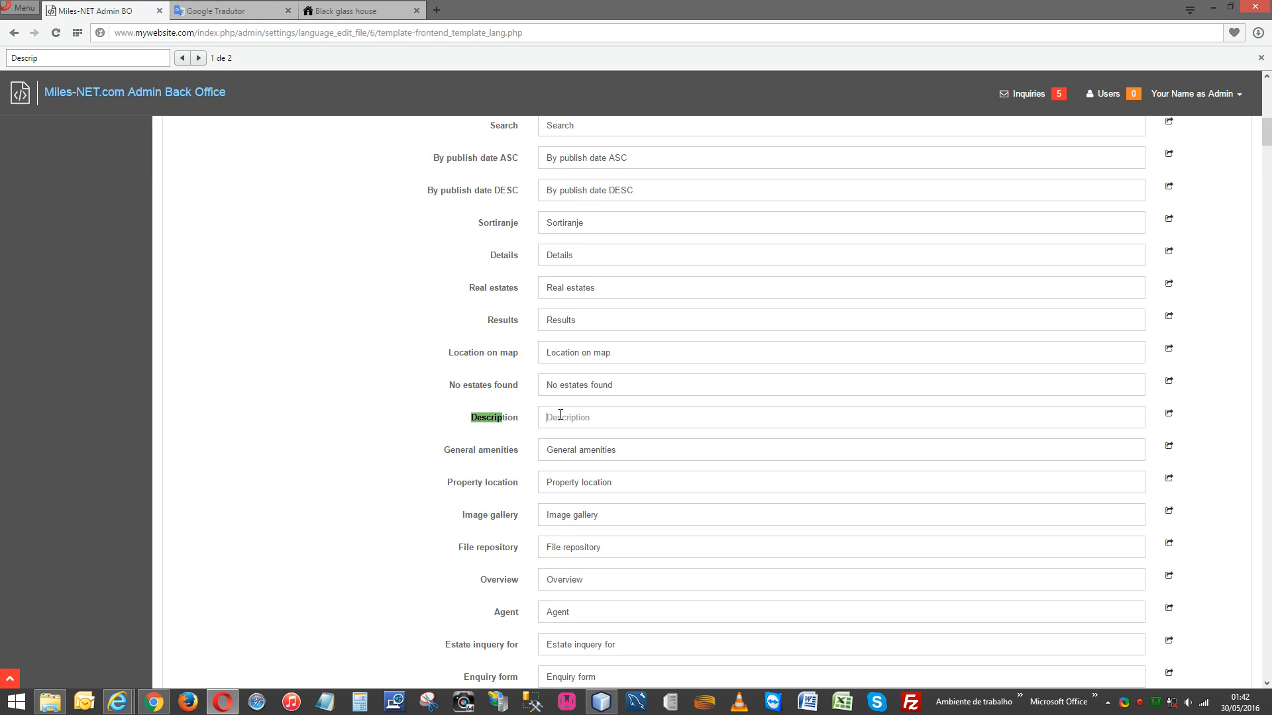
pyautogui.hotkey('ctrl', 'v')
pyautogui.scroll(-15, 777, 471)
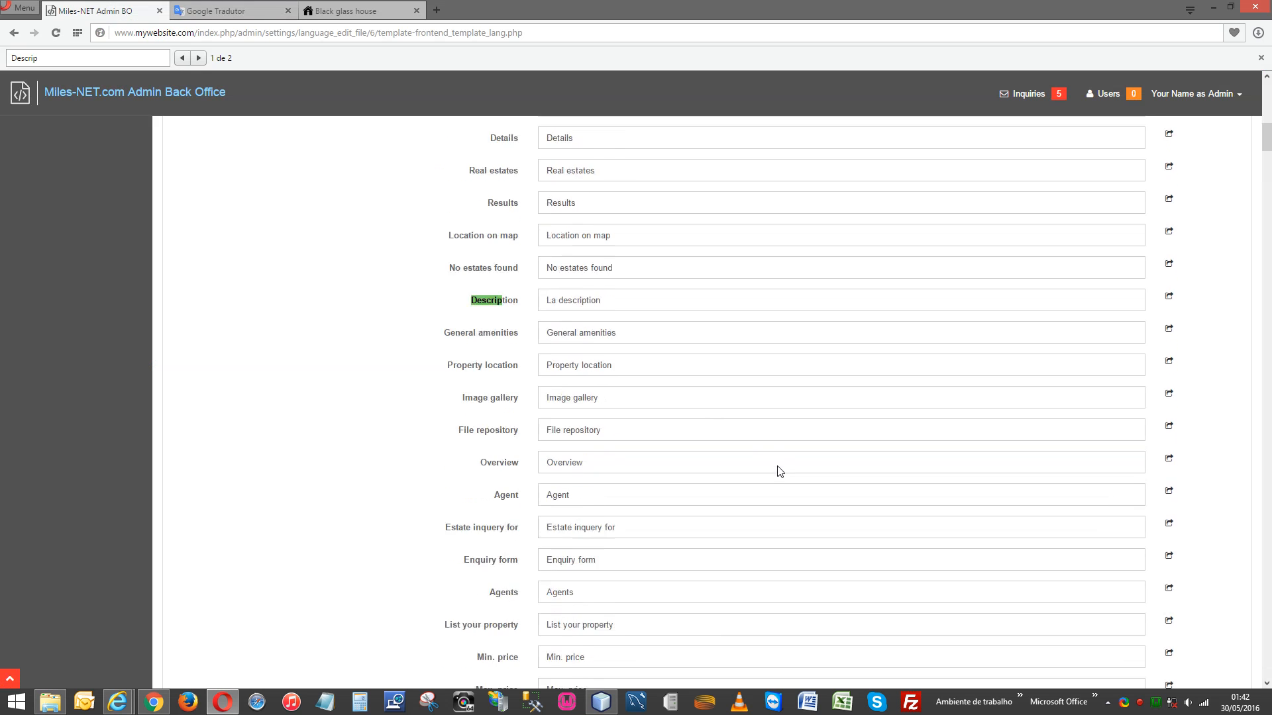
pyautogui.scroll(-20, 779, 471)
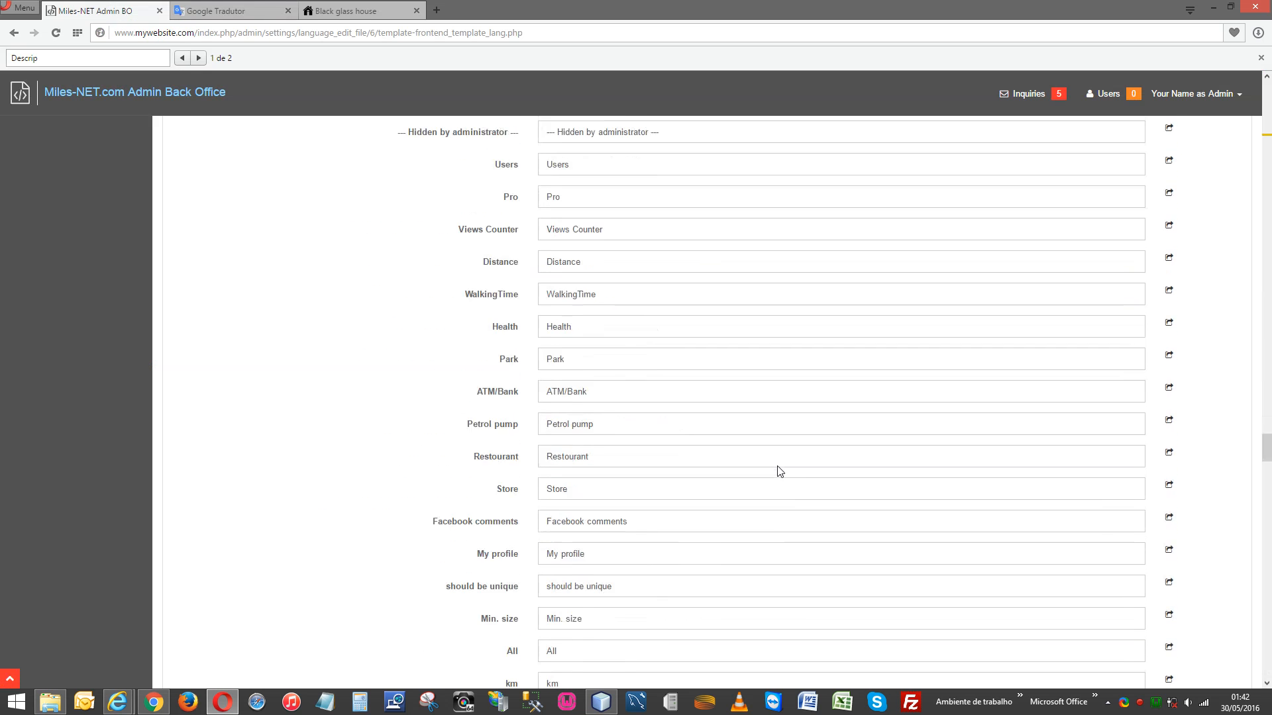
pyautogui.scroll(-2, 779, 471)
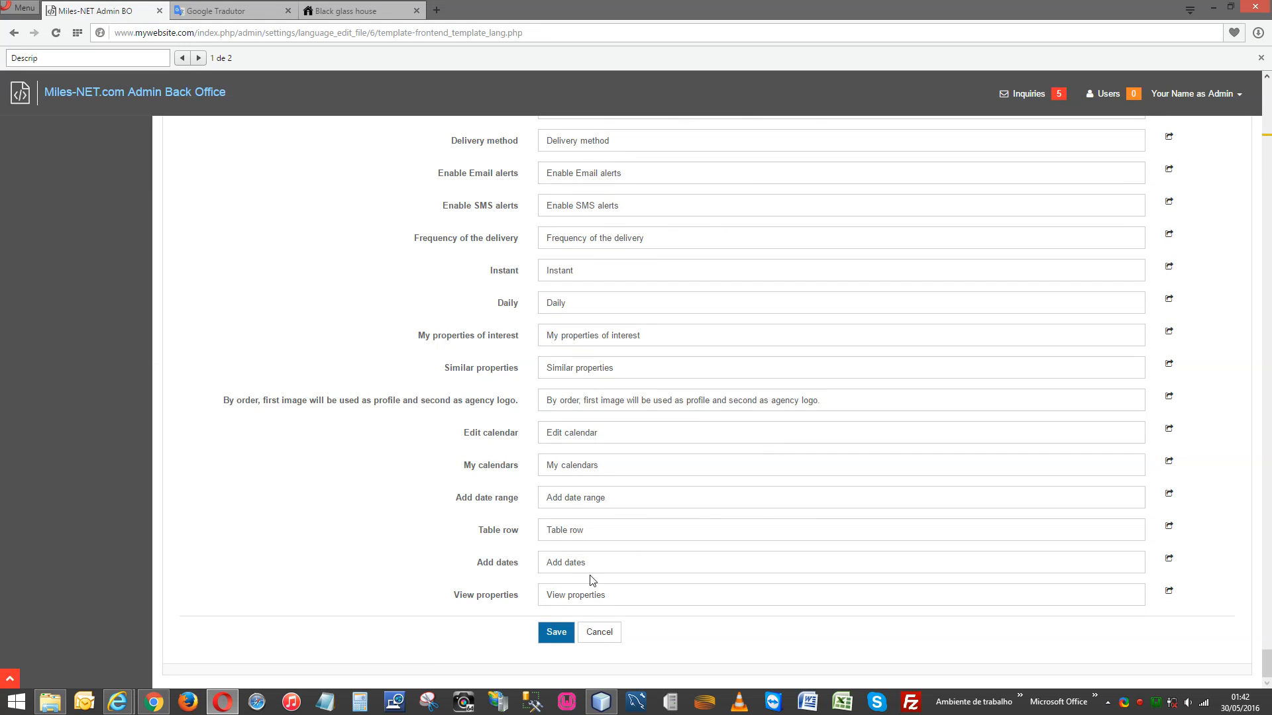
pyautogui.click(555, 633)
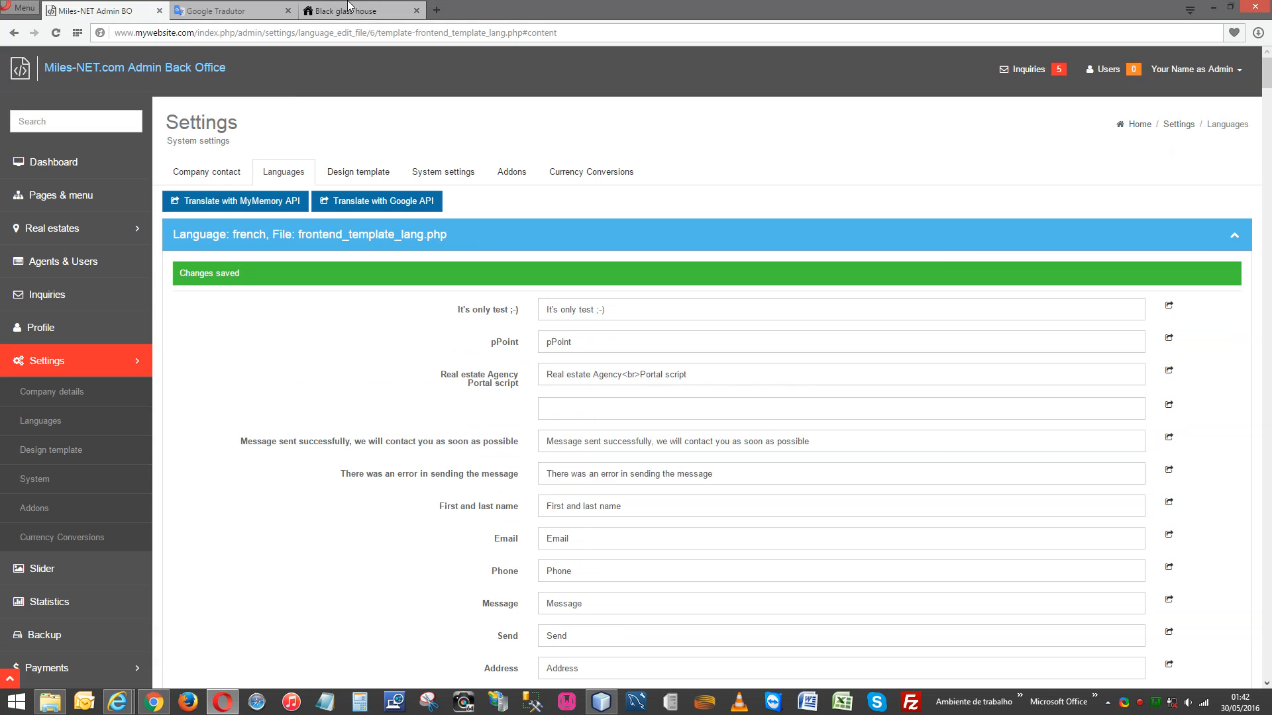
pyautogui.click(351, 12)
# Close Google Translate and reload the Black glass house page to check the 'La description' heading.
pyautogui.click(287, 10)
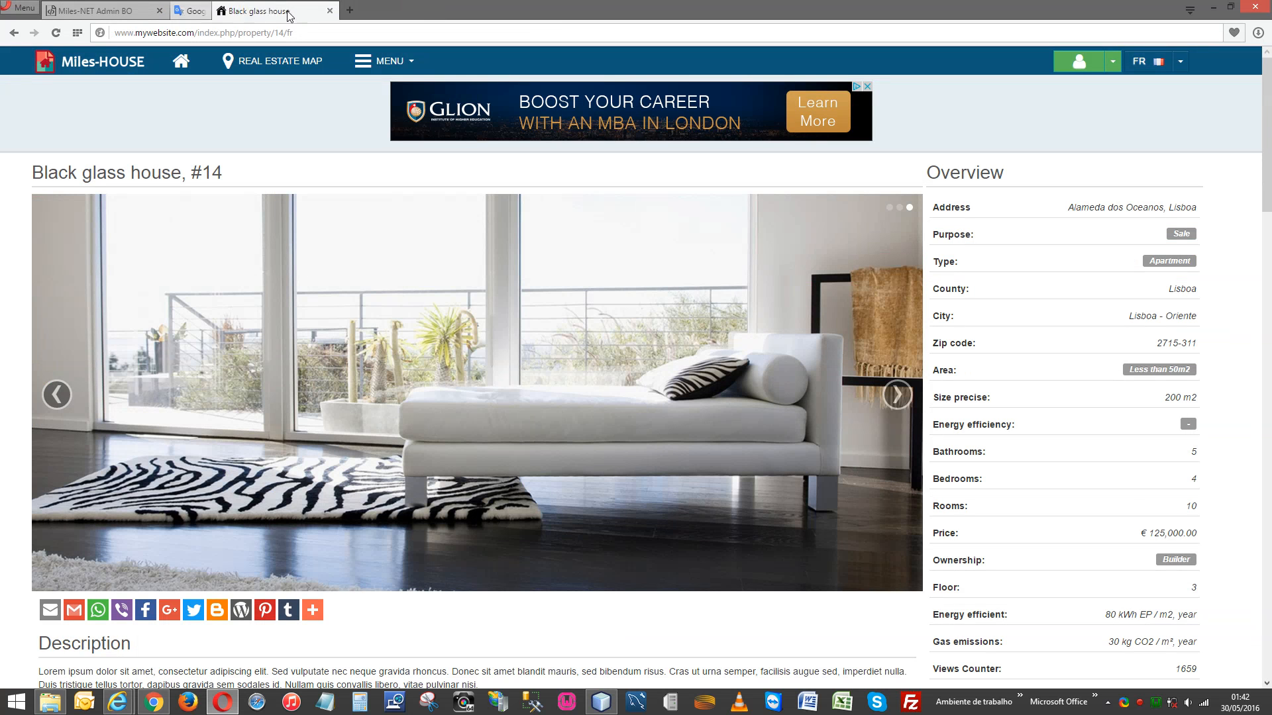
pyautogui.click(56, 32)
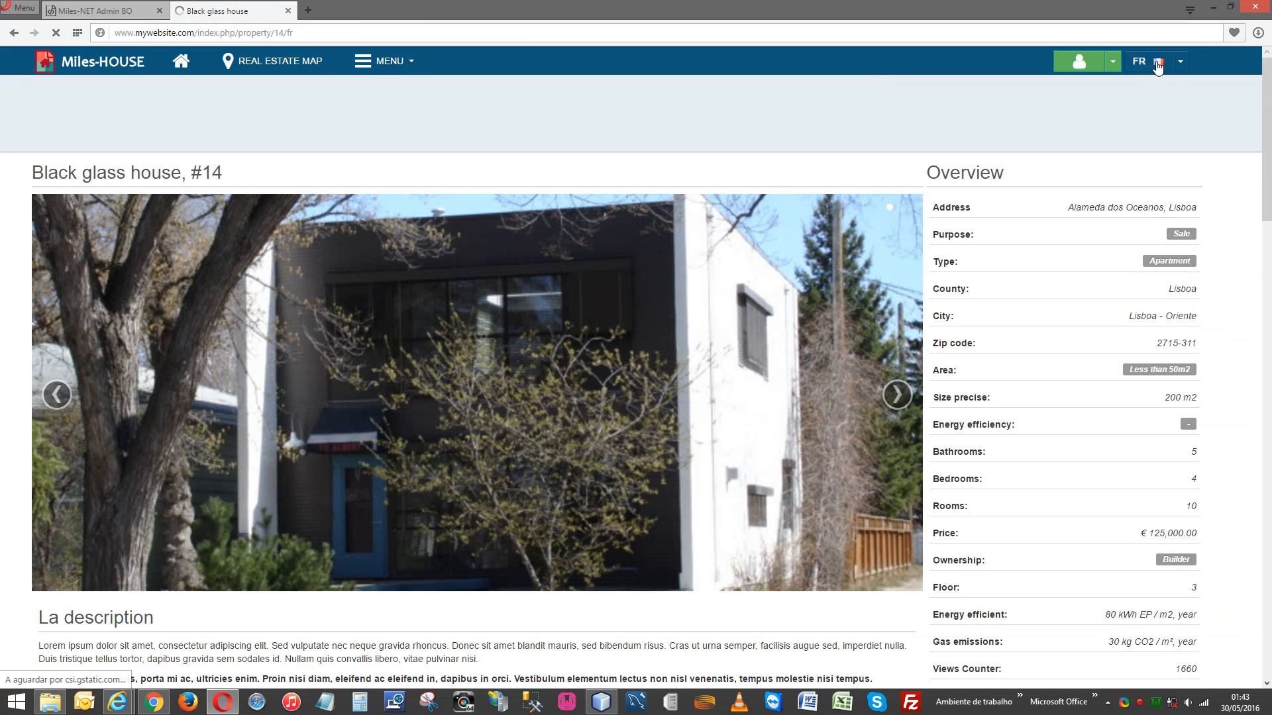
pyautogui.scroll(-4, 641, 323)
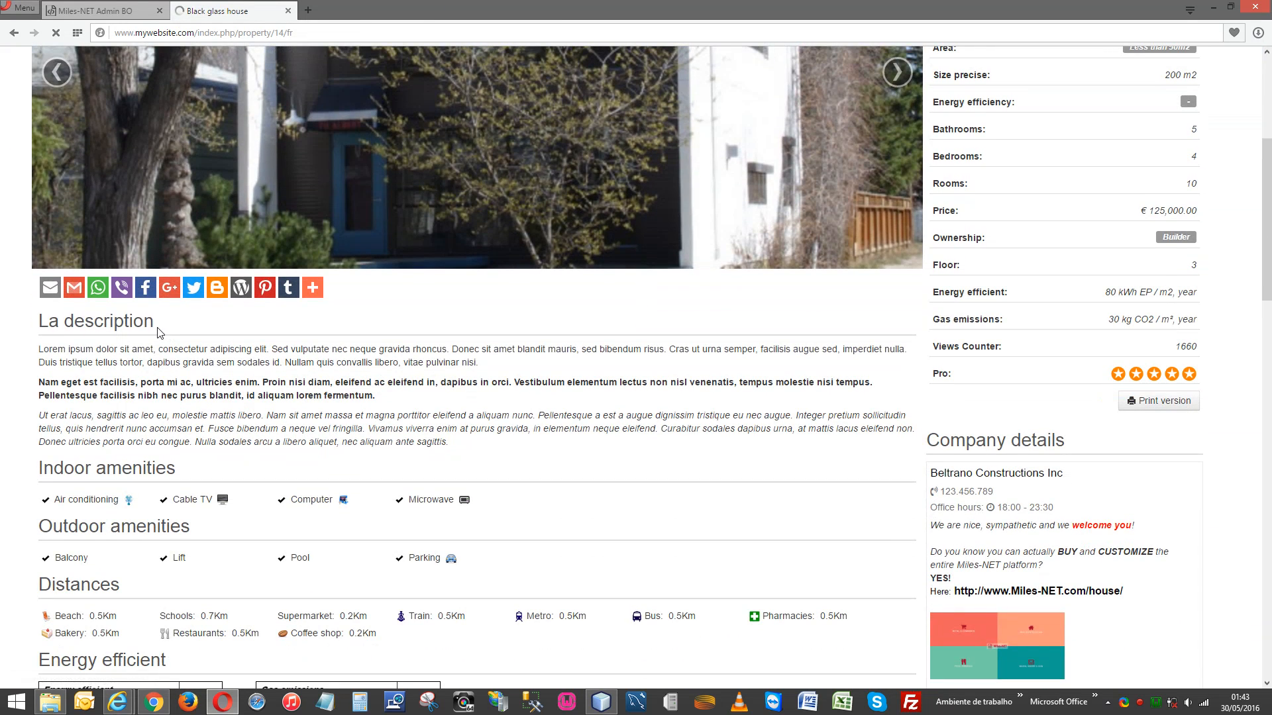
pyautogui.moveTo(156, 323); pyautogui.dragTo(39, 323)
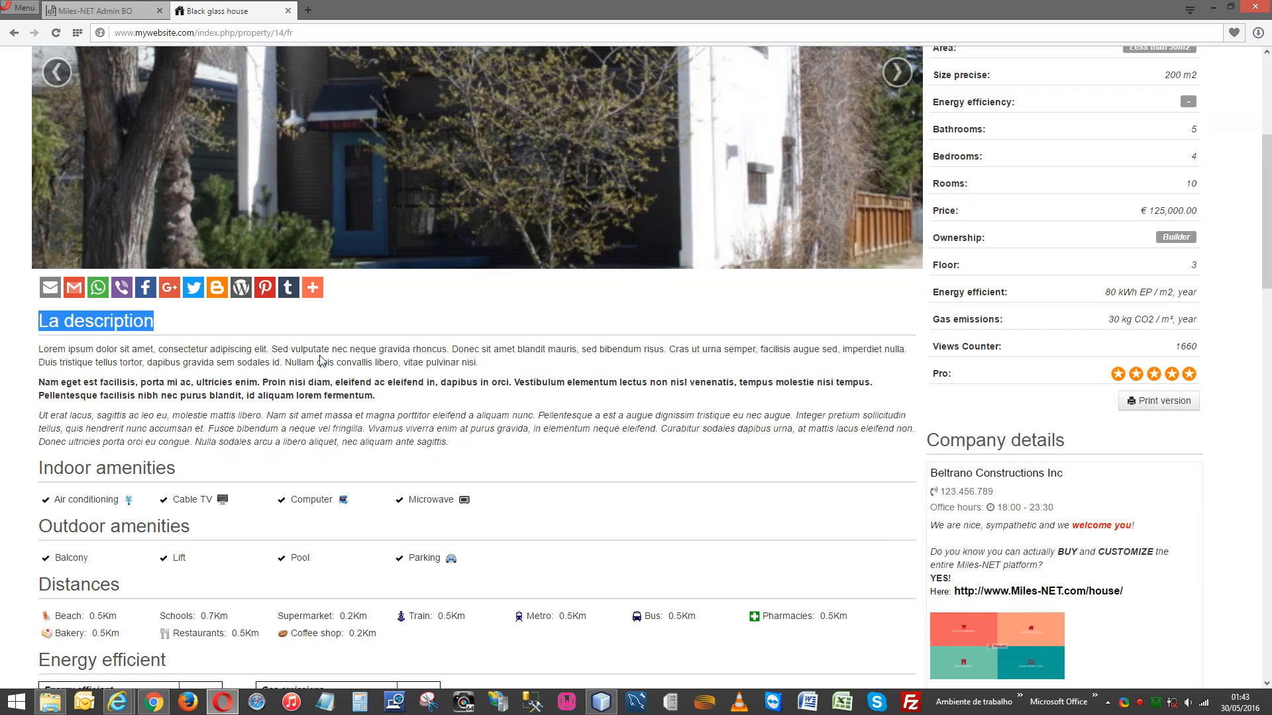
pyautogui.click(326, 360)
pyautogui.scroll(-8, 598, 404)
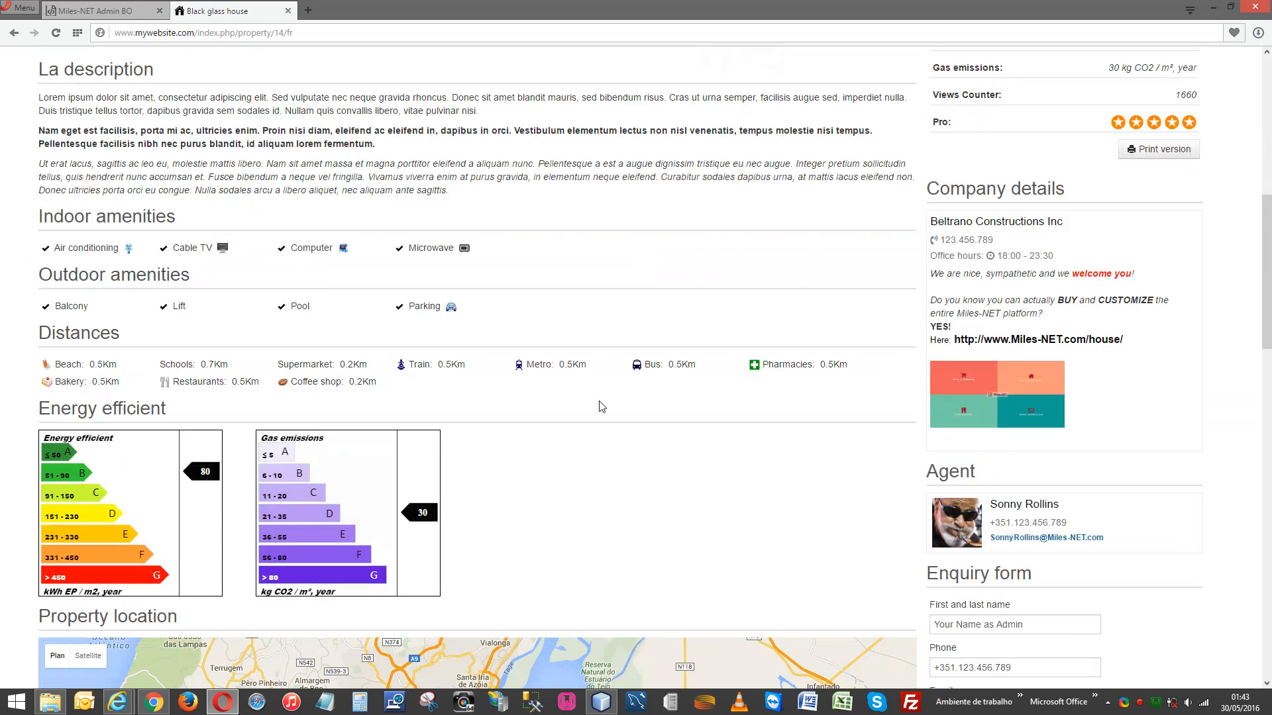
pyautogui.scroll(-3, 599, 400)
pyautogui.scroll(12, 596, 400)
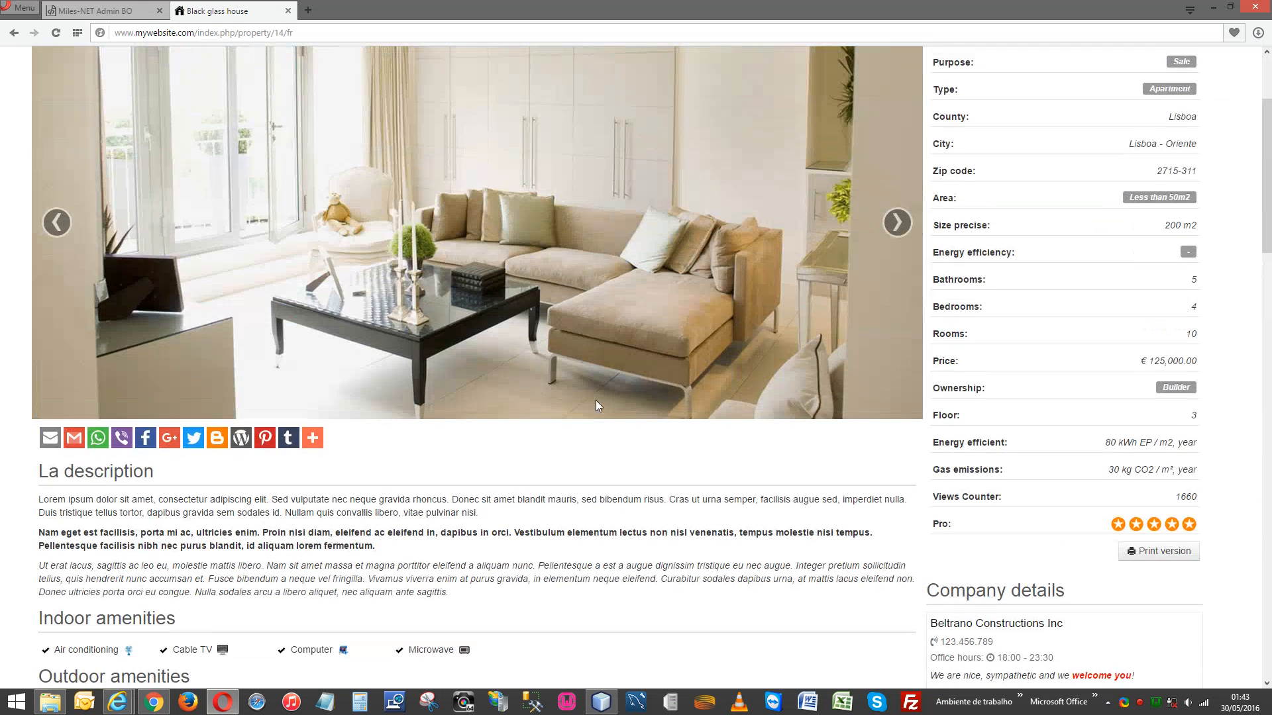
pyautogui.click(126, 10)
pyautogui.scroll(-19, 744, 504)
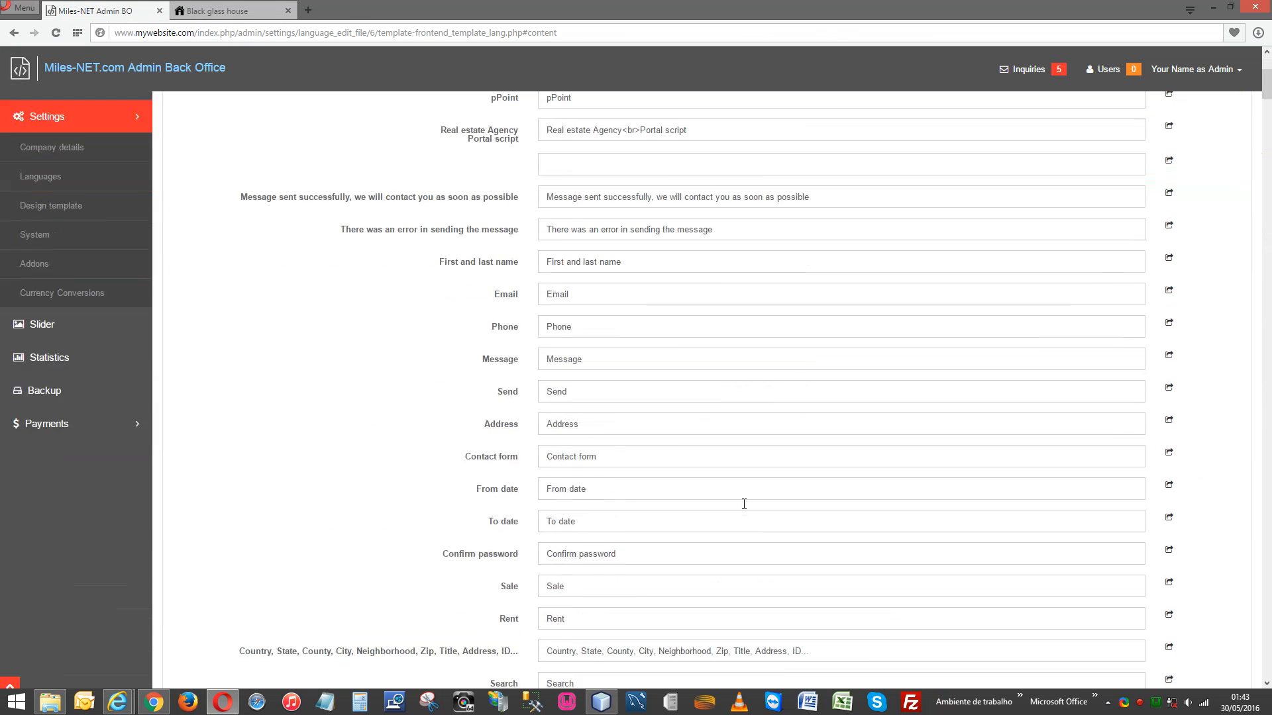
pyautogui.scroll(-3, 744, 504)
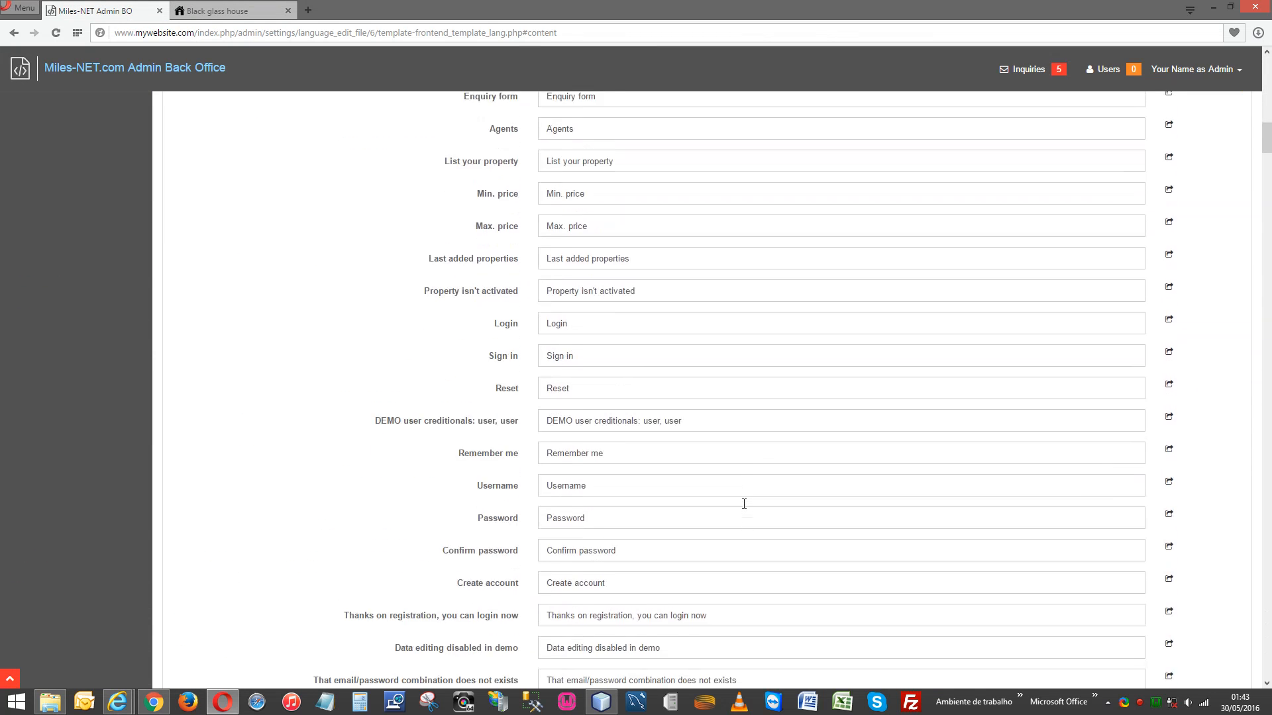
pyautogui.scroll(-20, 744, 504)
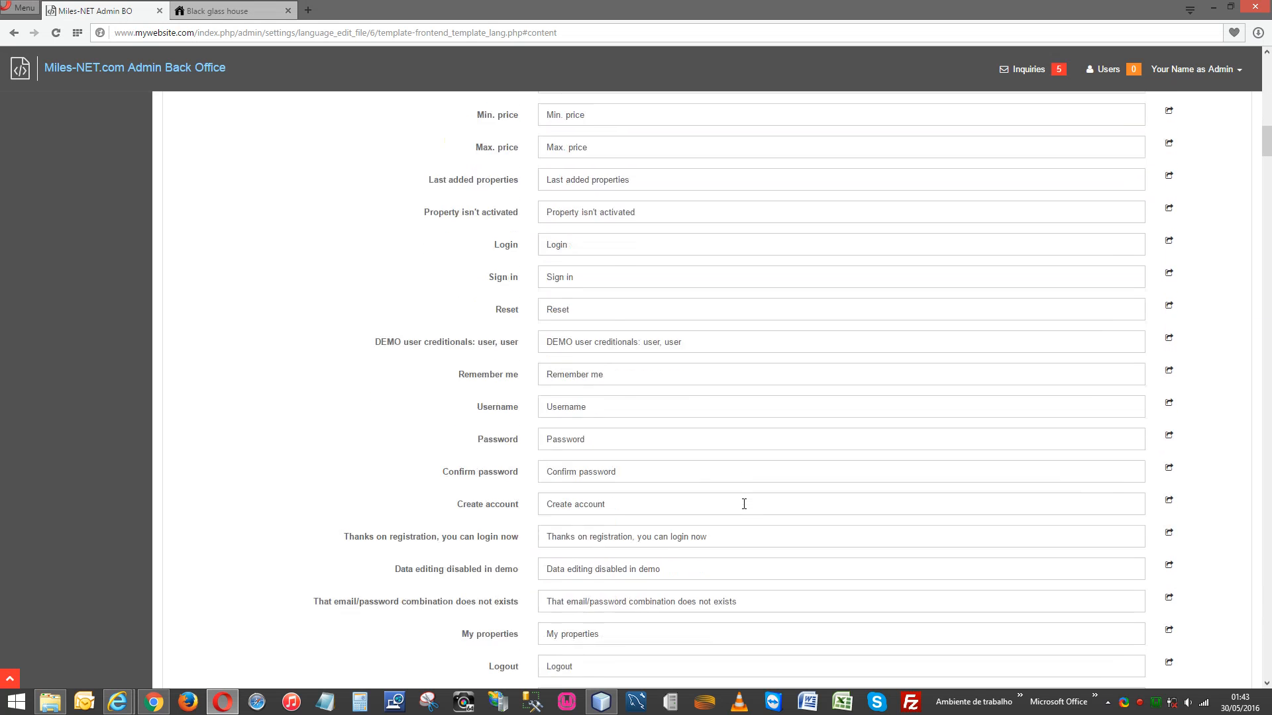
pyautogui.scroll(-11, 743, 504)
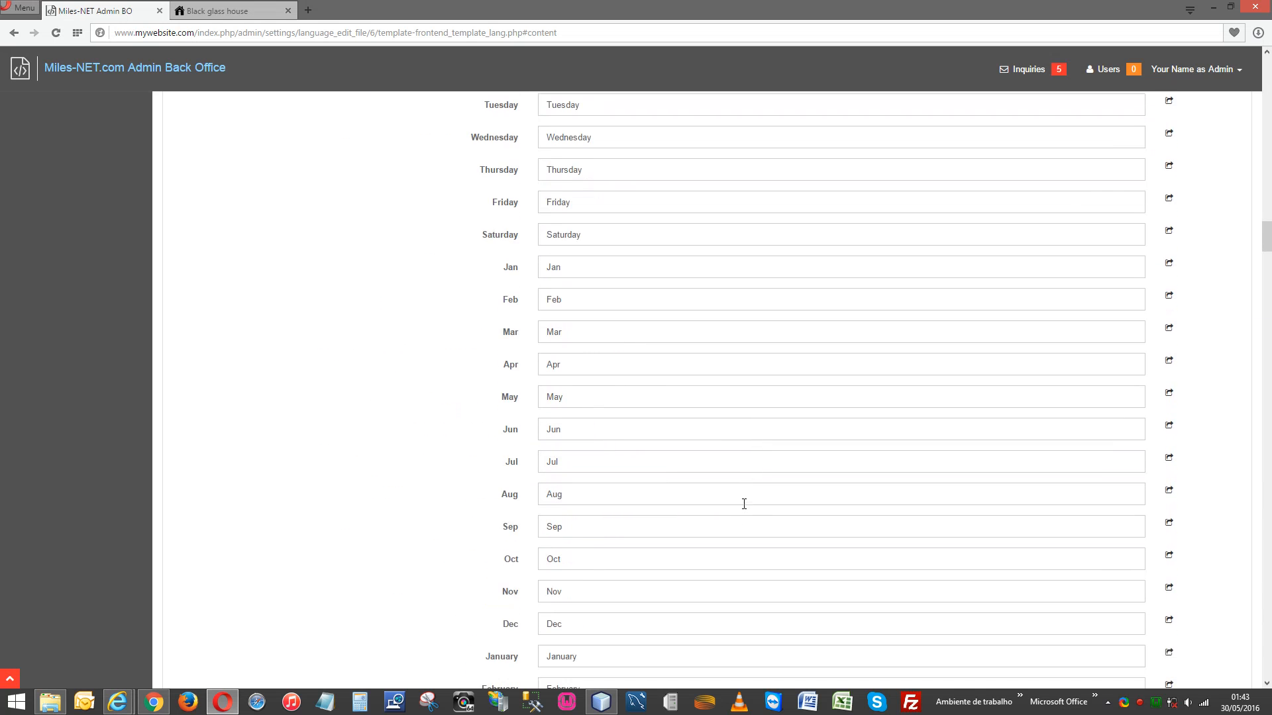
pyautogui.scroll(20, 744, 504)
pyautogui.scroll(20, 744, 504)
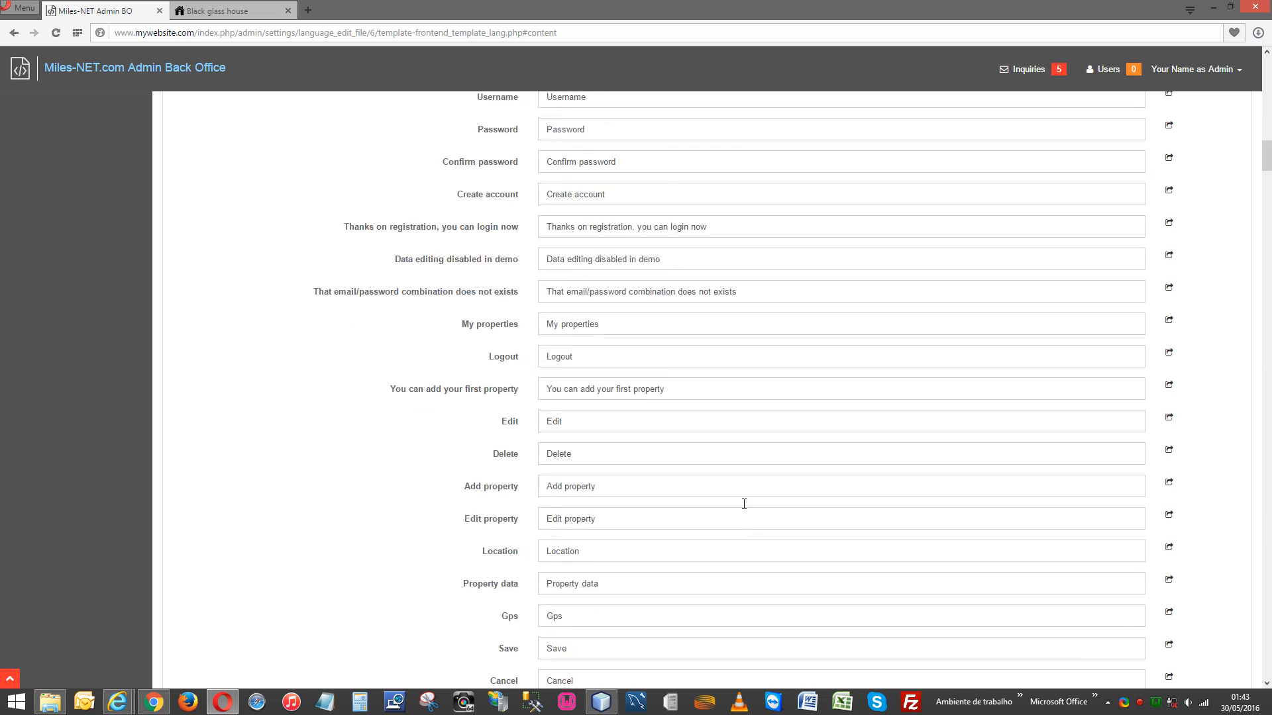
pyautogui.scroll(8, 744, 504)
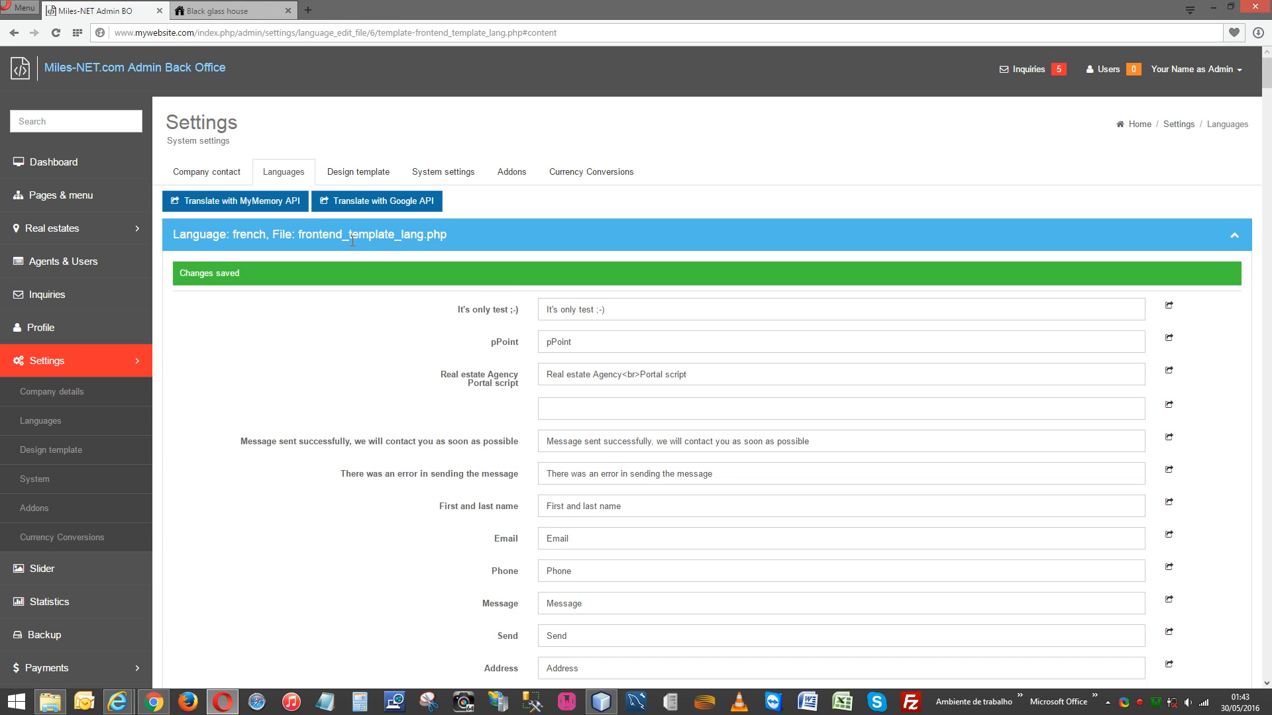
# Confirm FR appears in the public site's language dropdown, then open the french language's edit form.
pyautogui.click(287, 178)
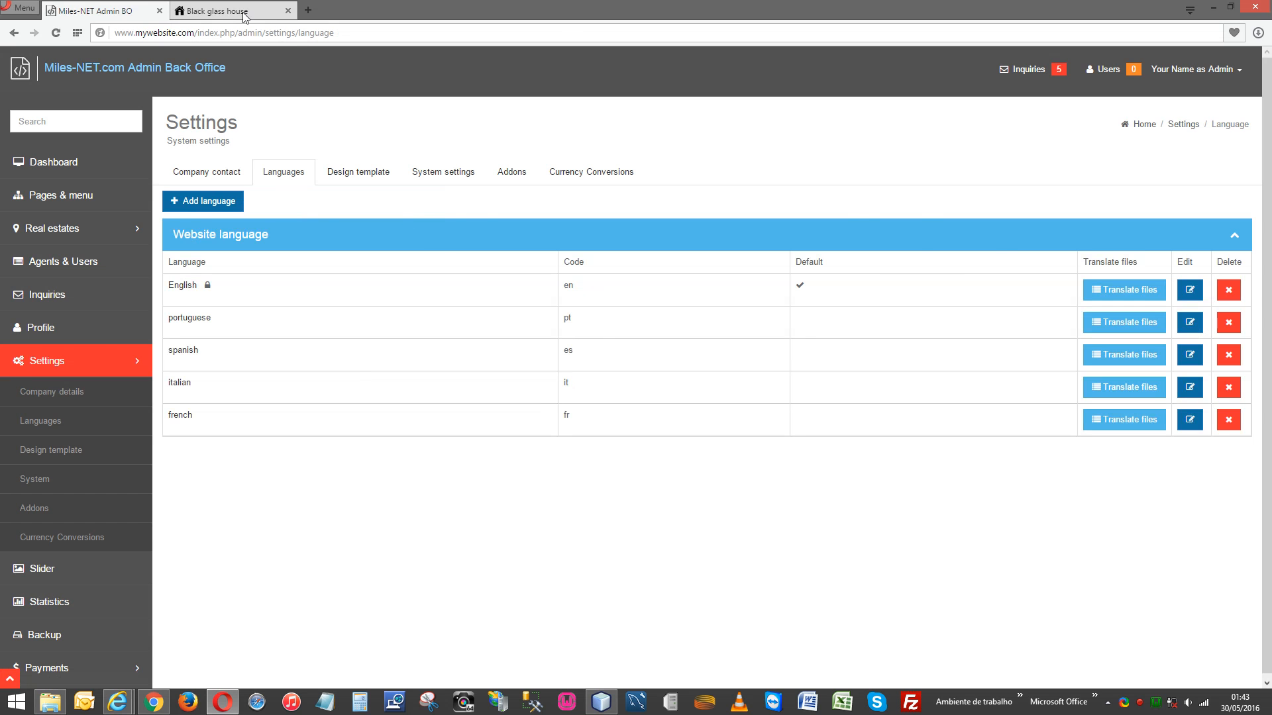
pyautogui.click(218, 10)
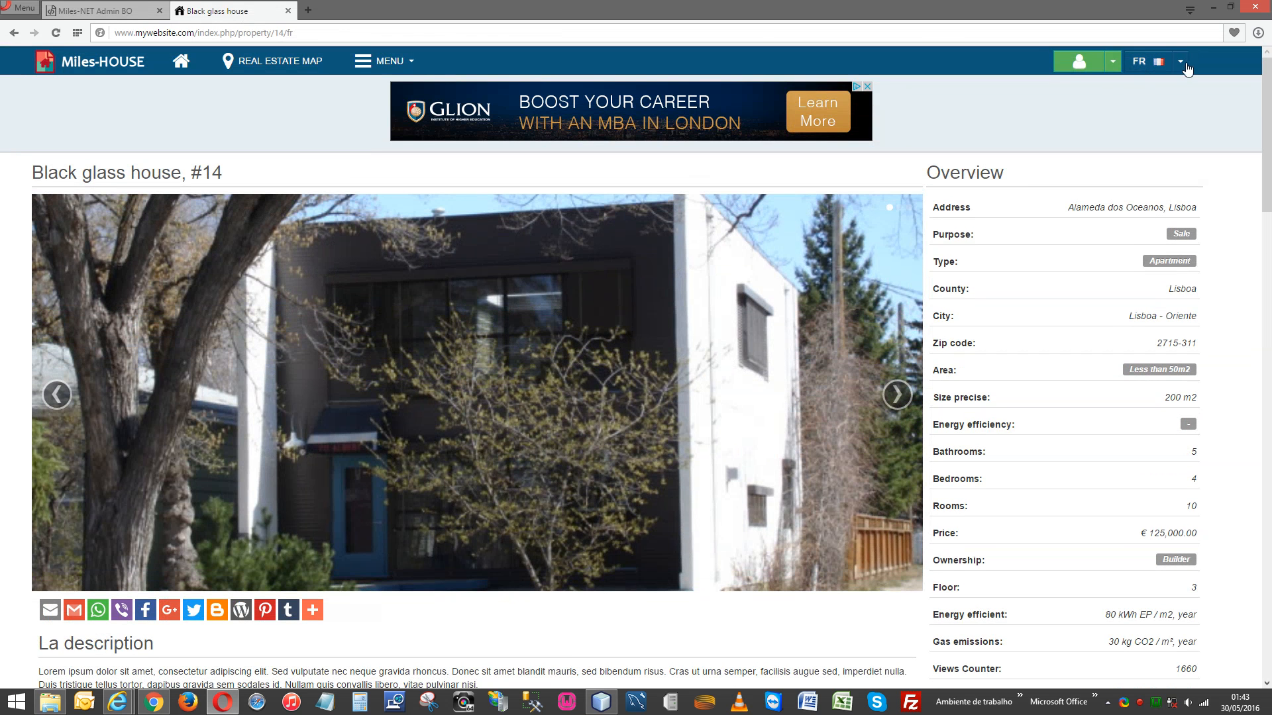
pyautogui.click(1183, 63)
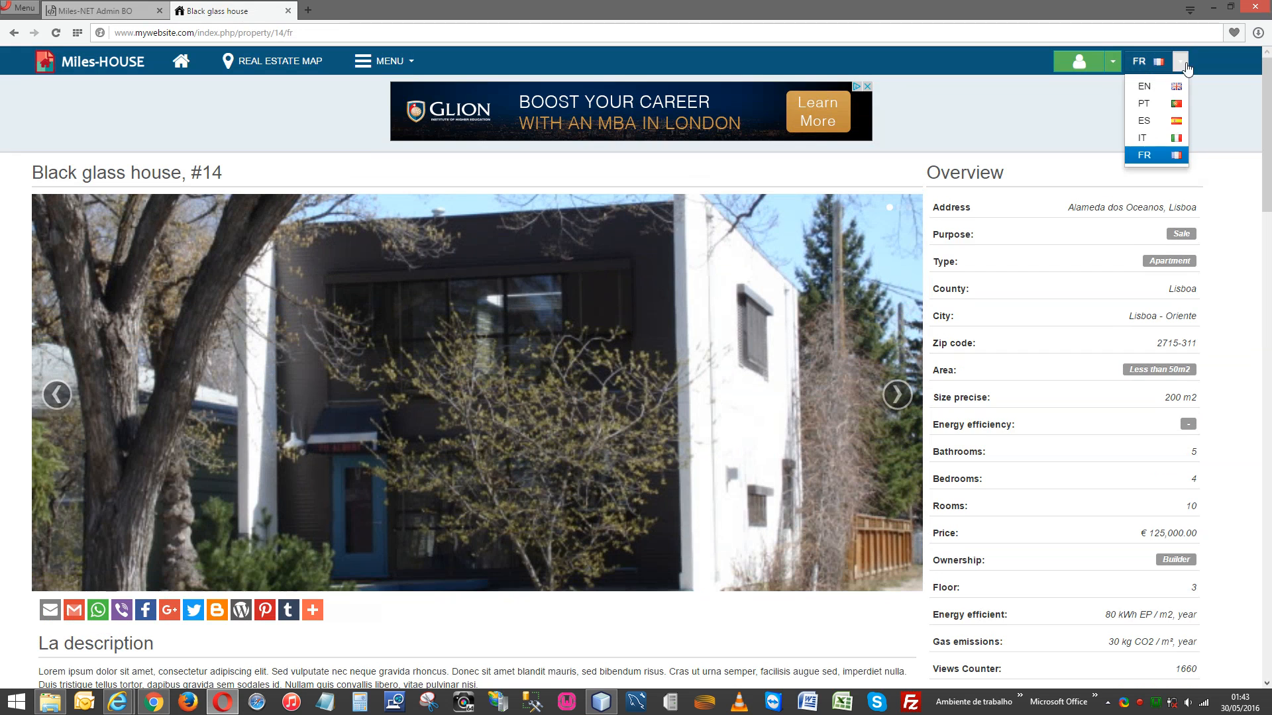
pyautogui.click(1182, 63)
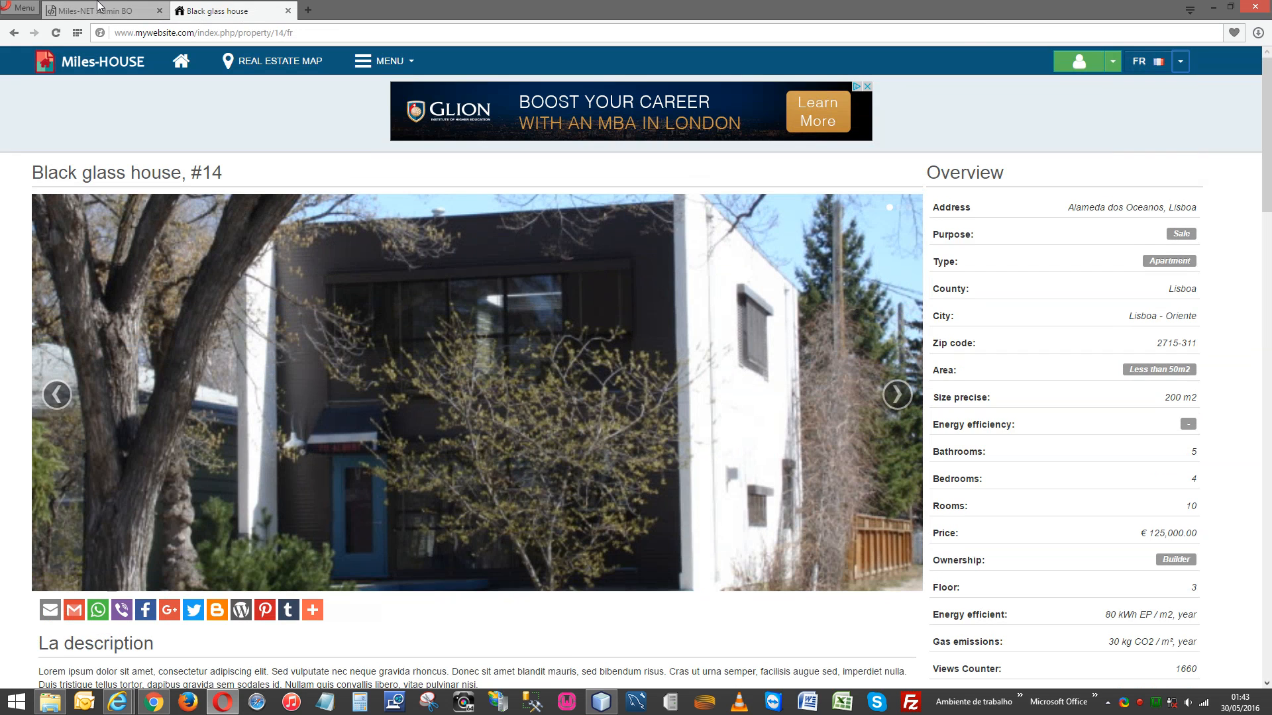
pyautogui.click(98, 8)
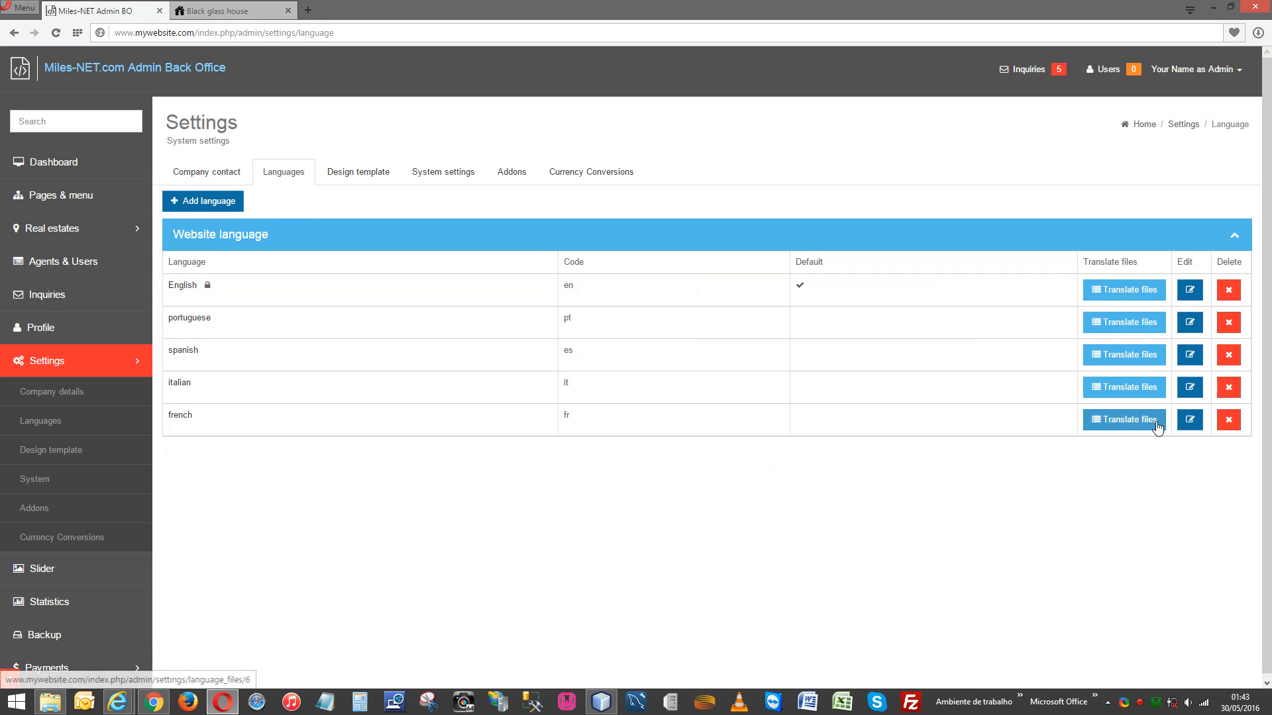
pyautogui.click(1190, 420)
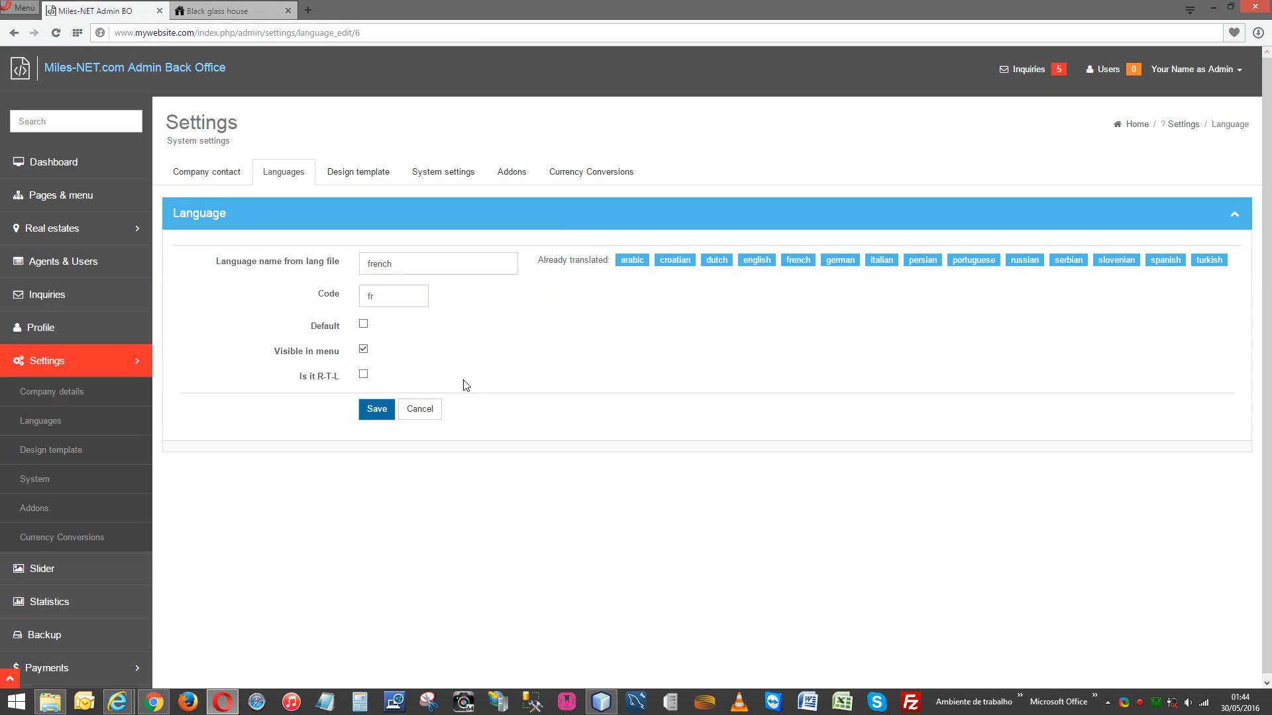
# Untick 'Visible in menu' for french and save the language settings.
pyautogui.click(363, 324)
pyautogui.click(363, 325)
pyautogui.click(376, 408)
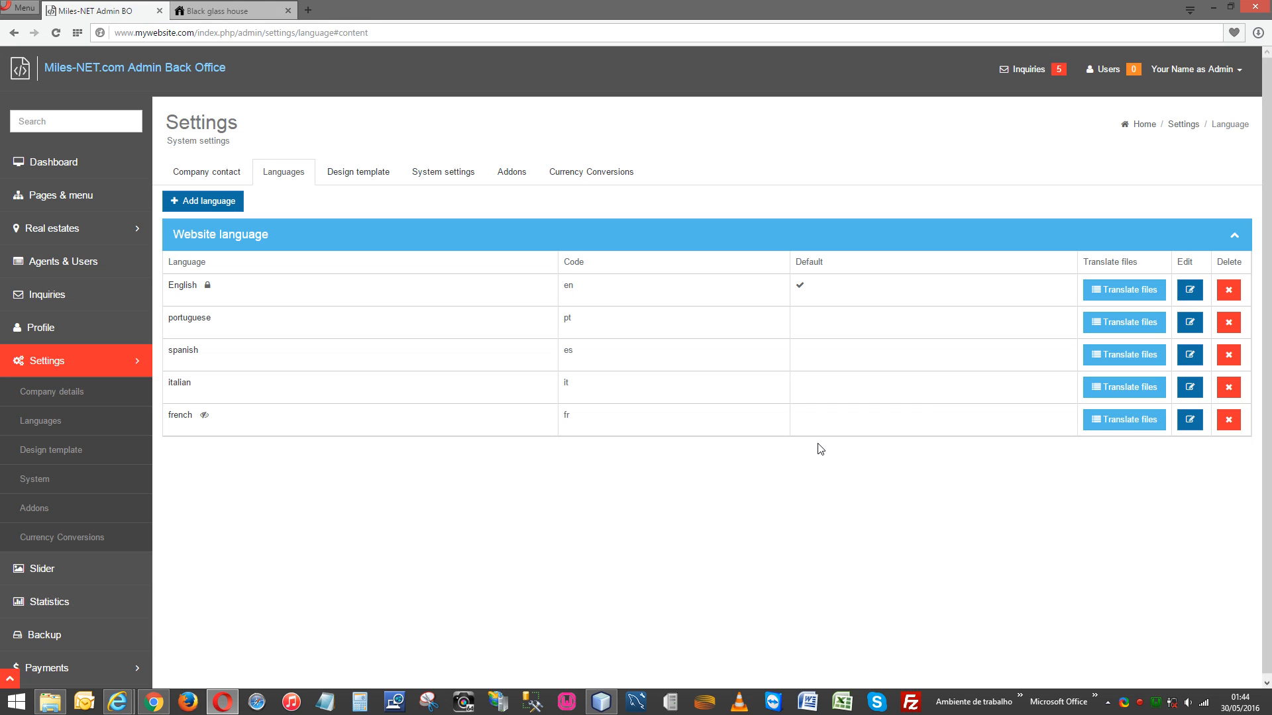
pyautogui.click(205, 12)
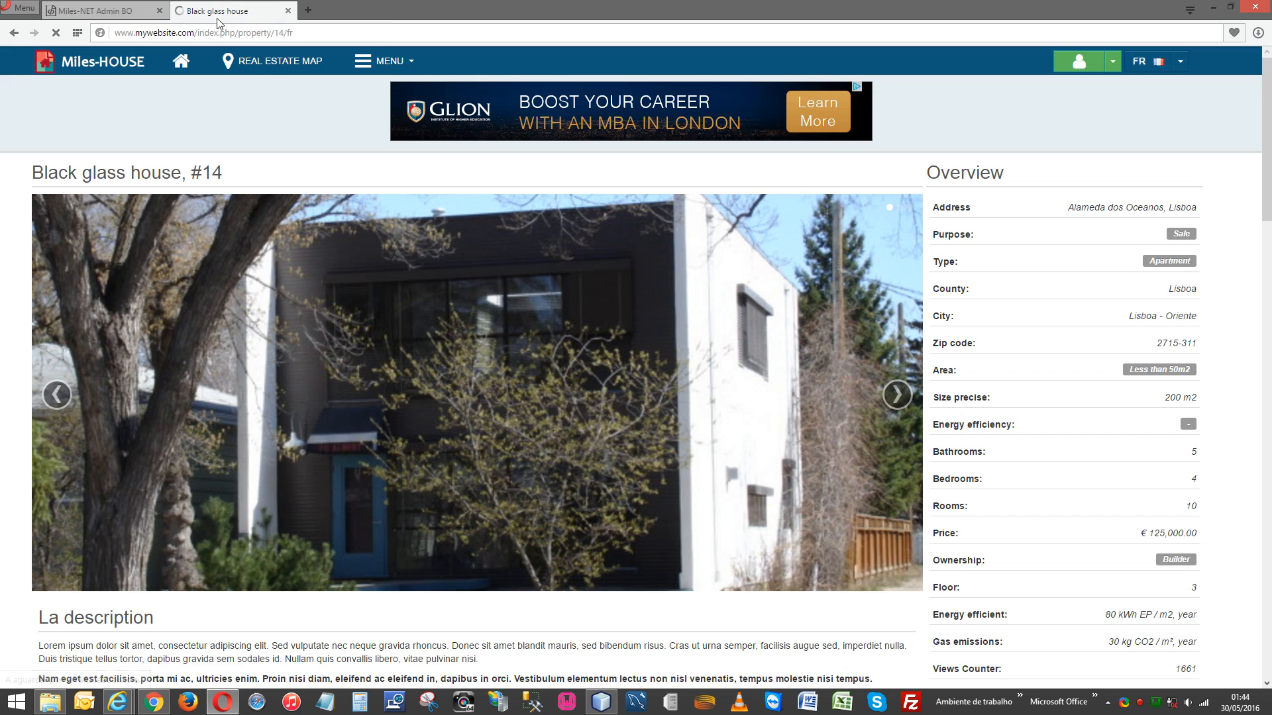
pyautogui.click(125, 64)
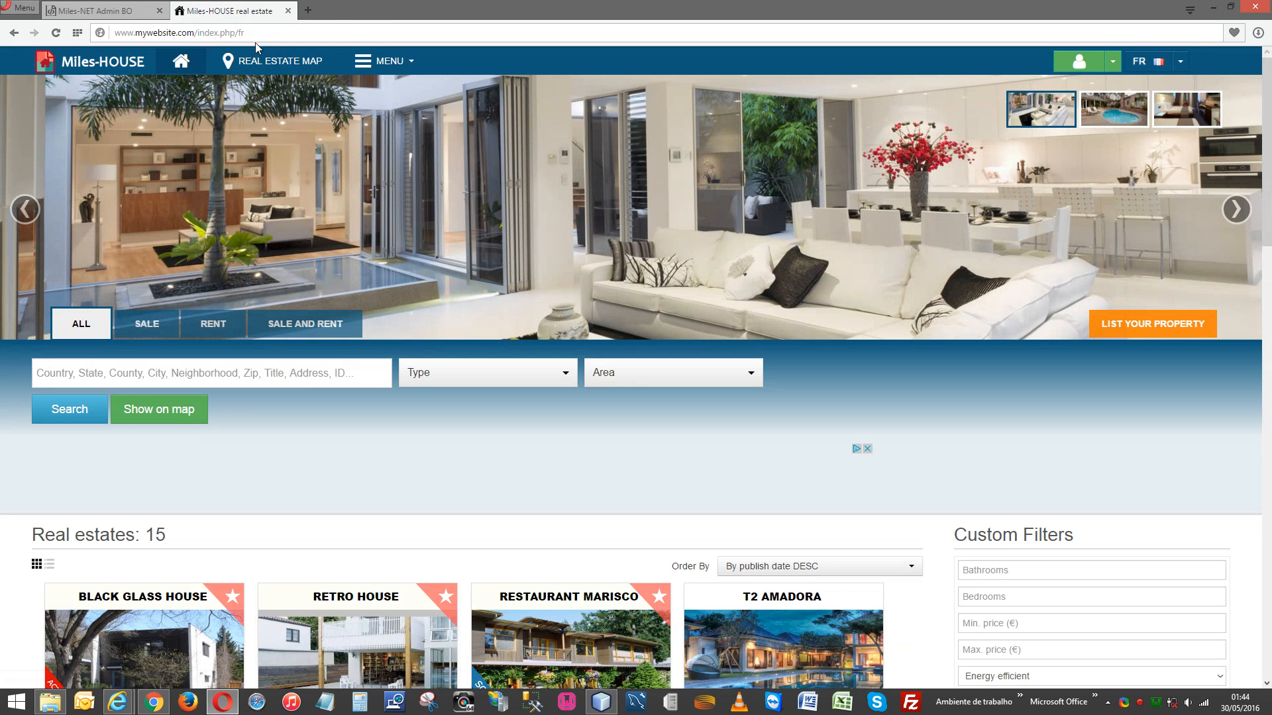
pyautogui.click(260, 36)
pyautogui.press('BackSpace')
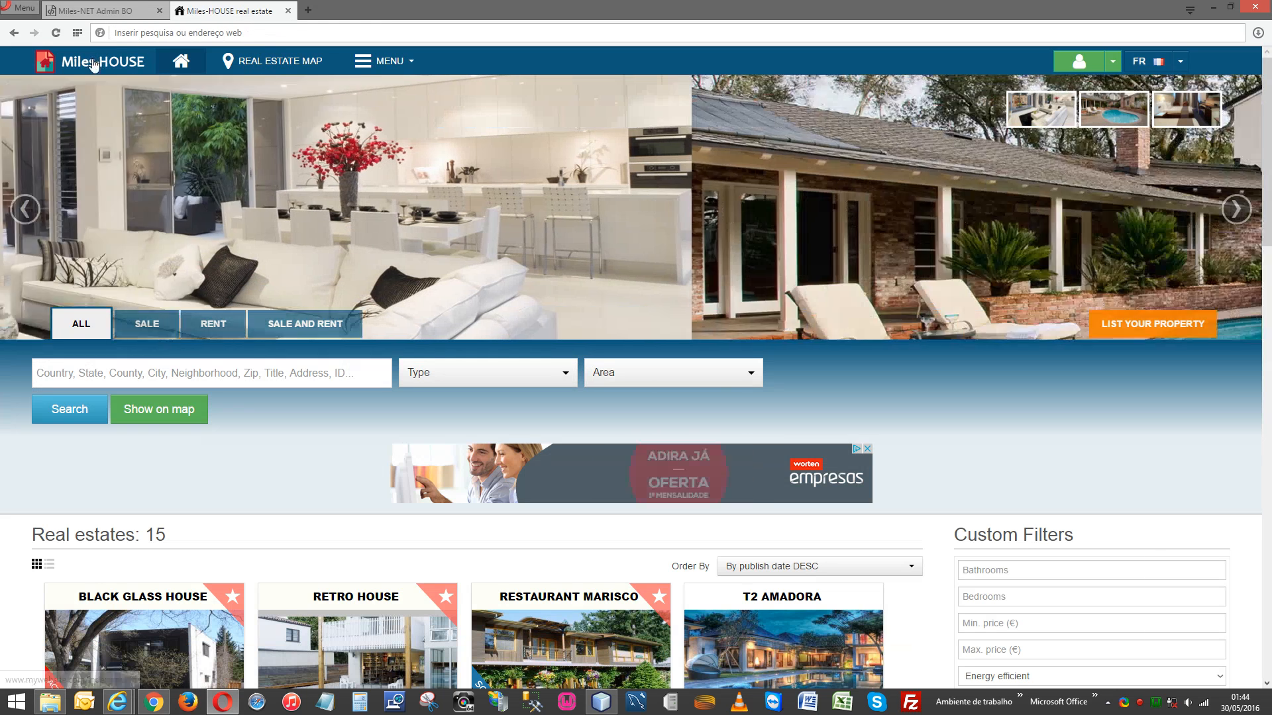
pyautogui.click(94, 61)
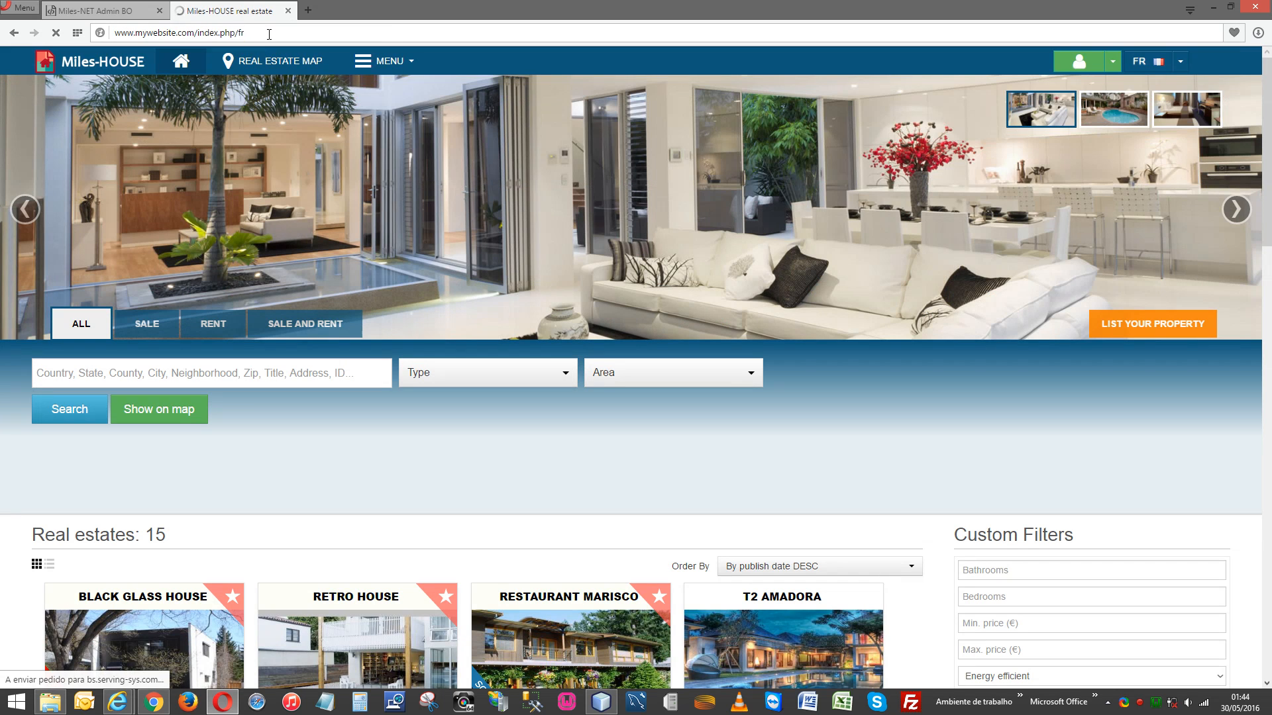
pyautogui.click(269, 34)
pyautogui.press('BackSpace')
pyautogui.press('BackSpace')
pyautogui.press('BackSpace')
pyautogui.press('BackSpace')
pyautogui.press('BackSpace')
pyautogui.press('BackSpace')
pyautogui.press('BackSpace')
pyautogui.press('BackSpace')
pyautogui.press('BackSpace')
pyautogui.press('BackSpace')
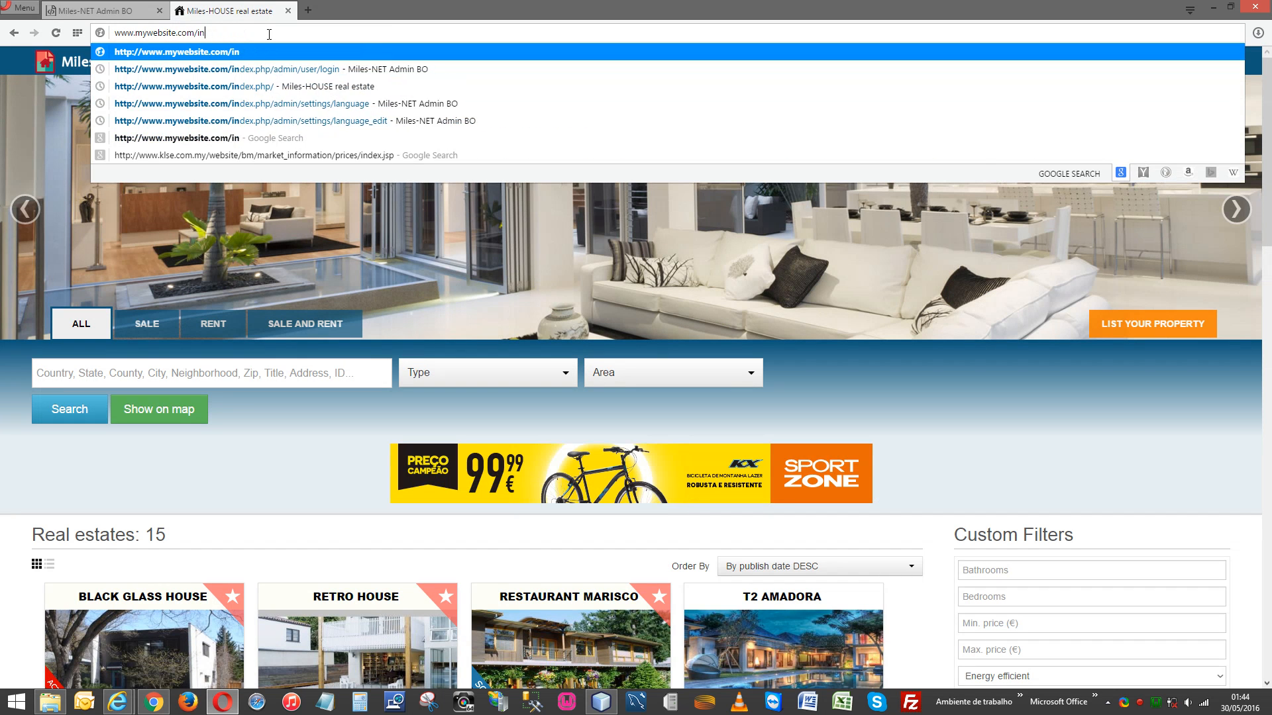
pyautogui.press('BackSpace')
pyautogui.press('BackSpace')
pyautogui.press('BackSpace')
pyautogui.press('Return')
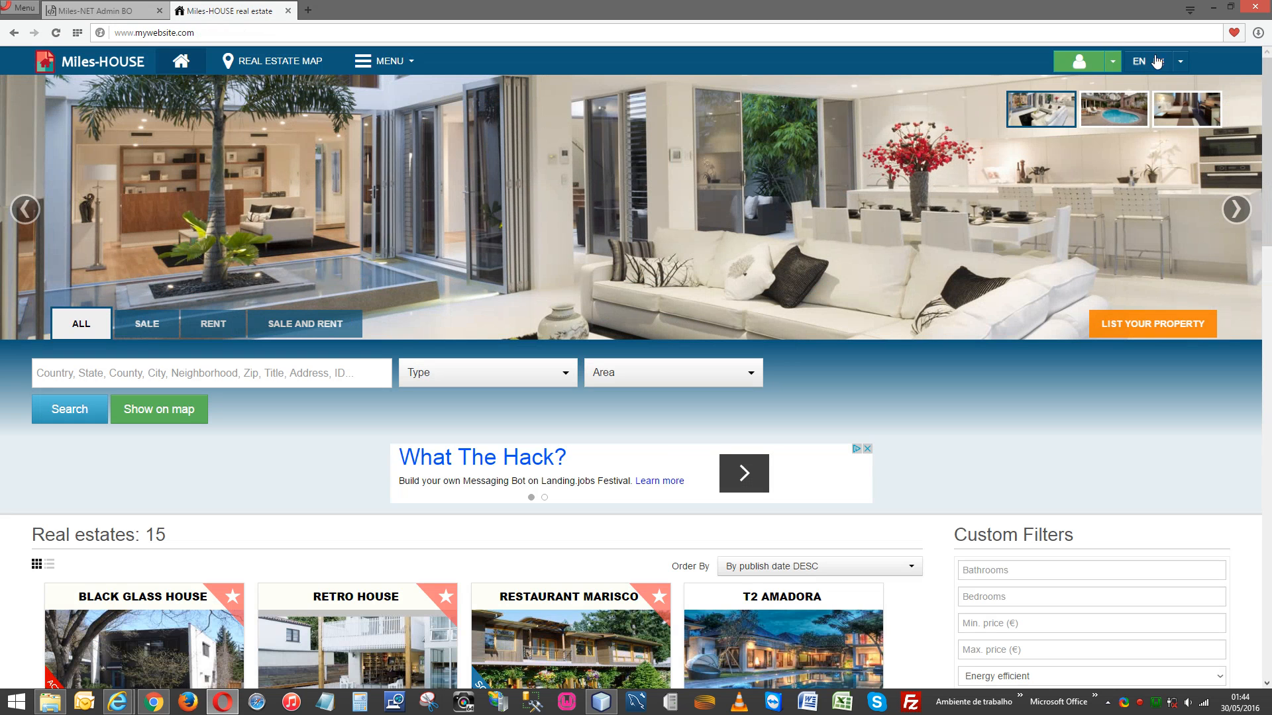
pyautogui.click(1180, 61)
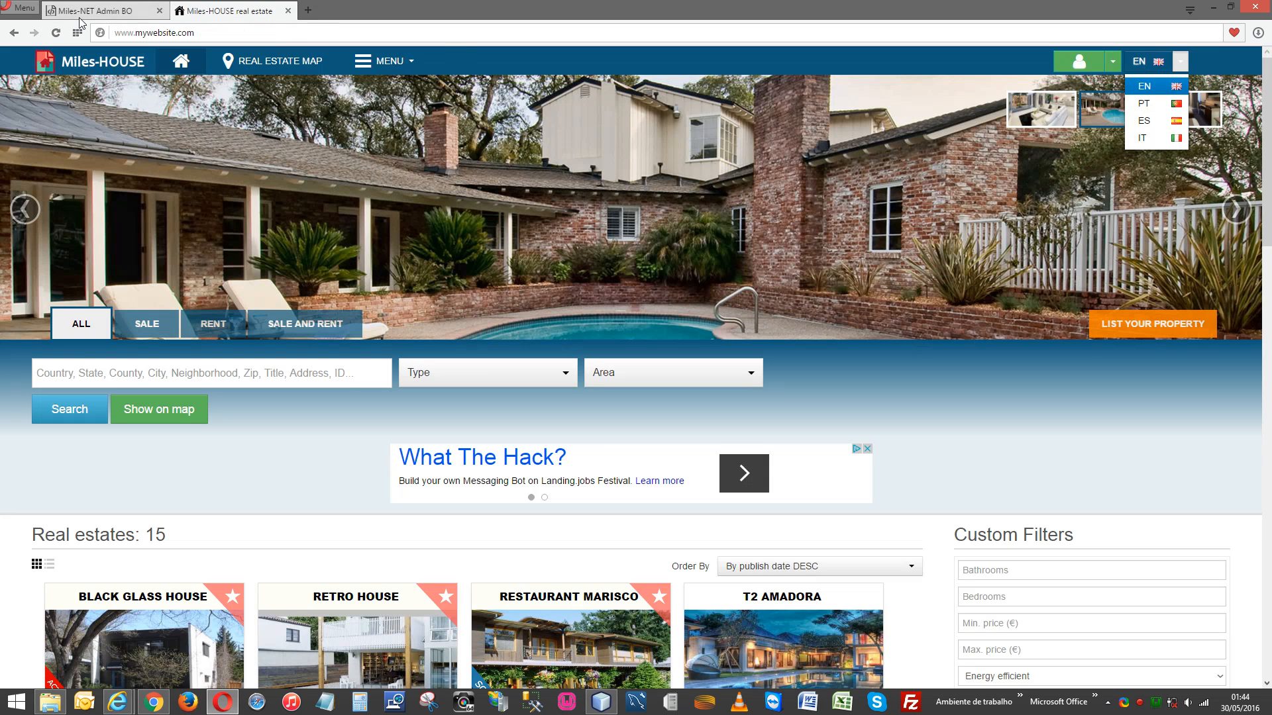
pyautogui.click(93, 11)
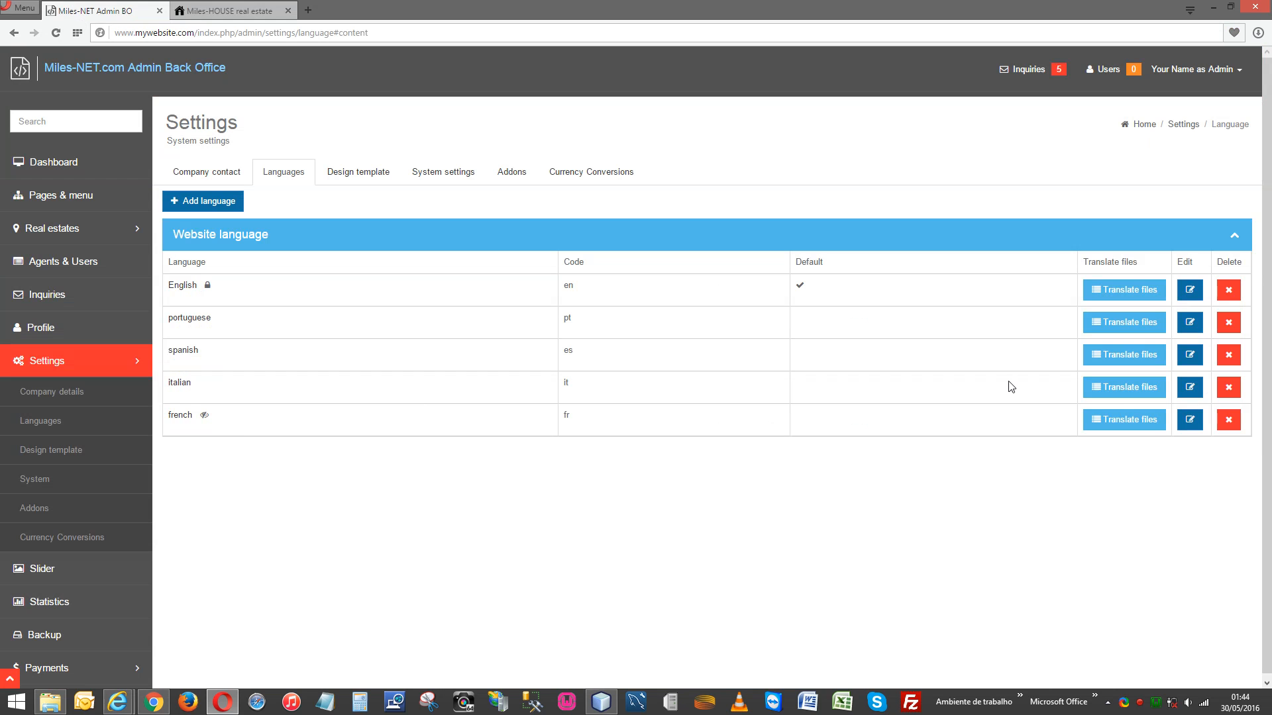
# Reopen the french language settings to confirm 'Visible in menu' is unticked.
pyautogui.click(1191, 421)
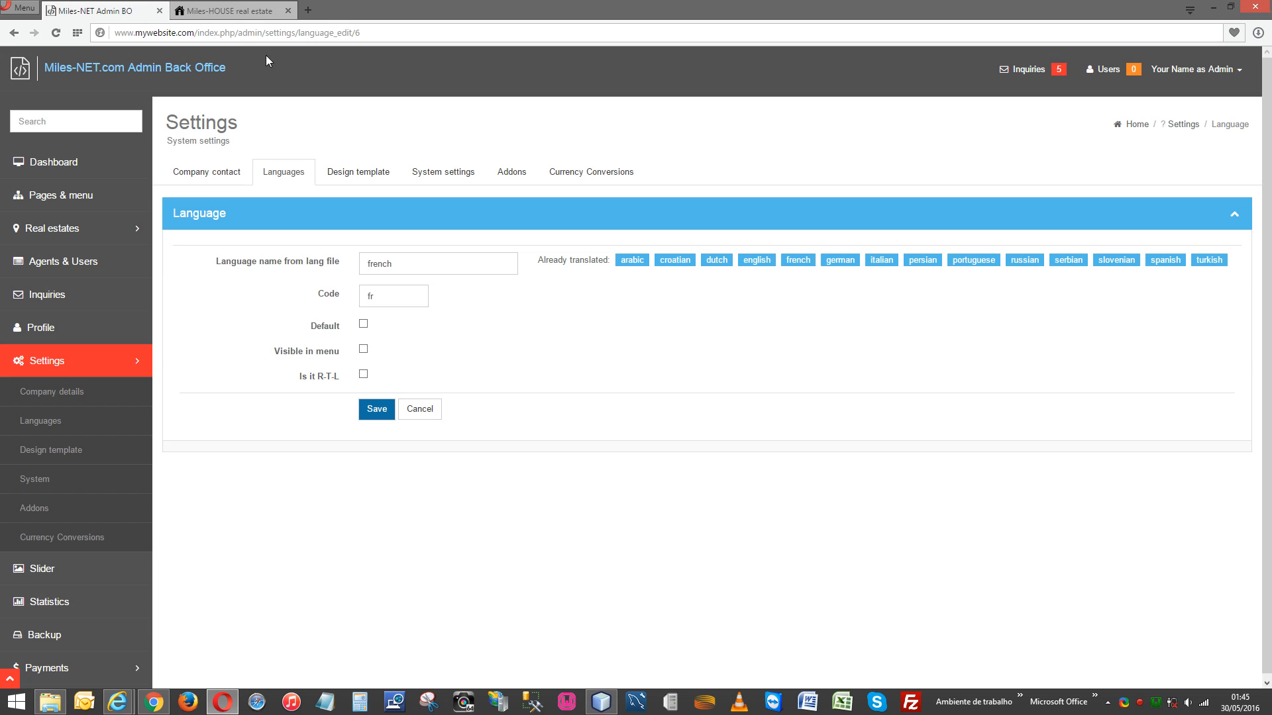
pyautogui.click(232, 11)
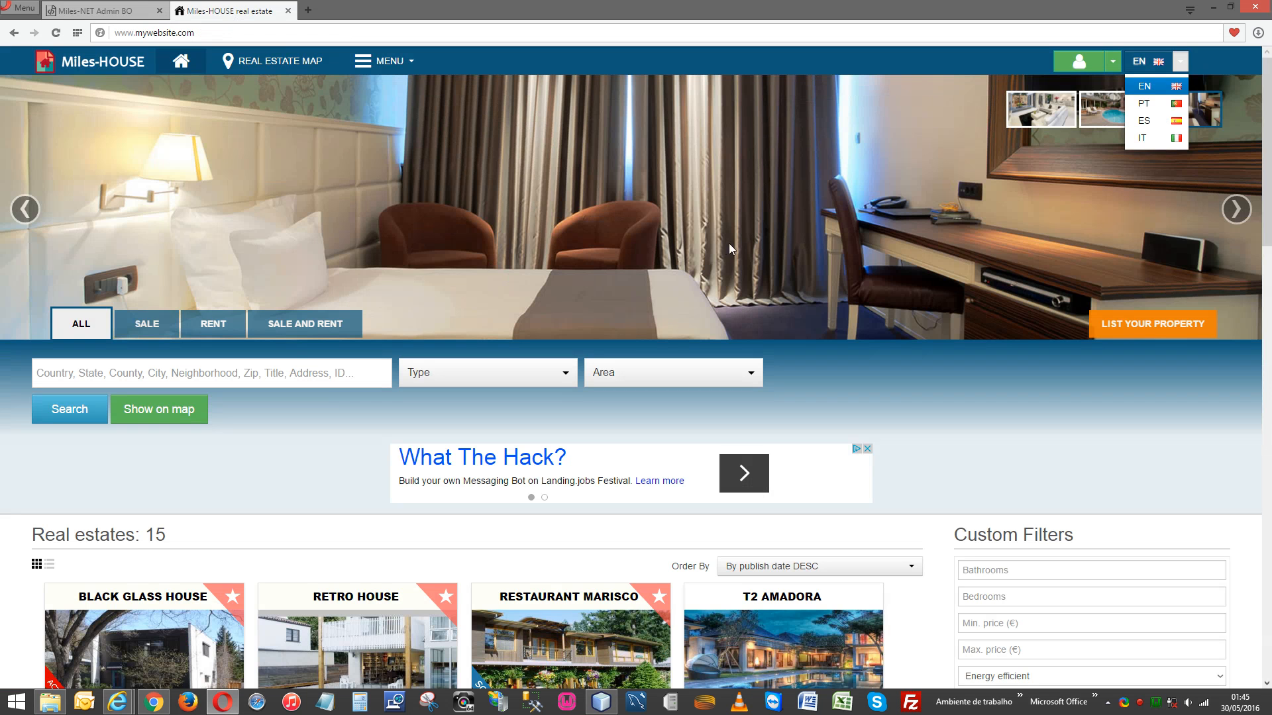
pyautogui.click(1122, 427)
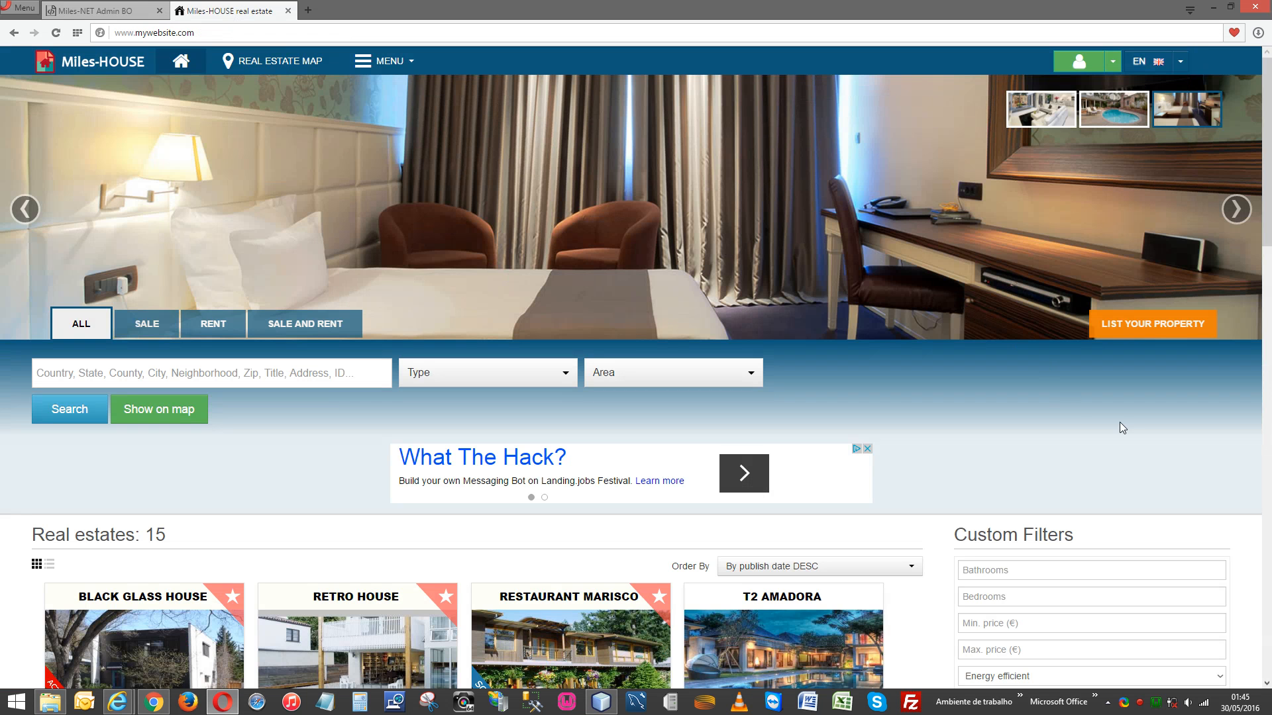
pyautogui.scroll(-20, 815, 296)
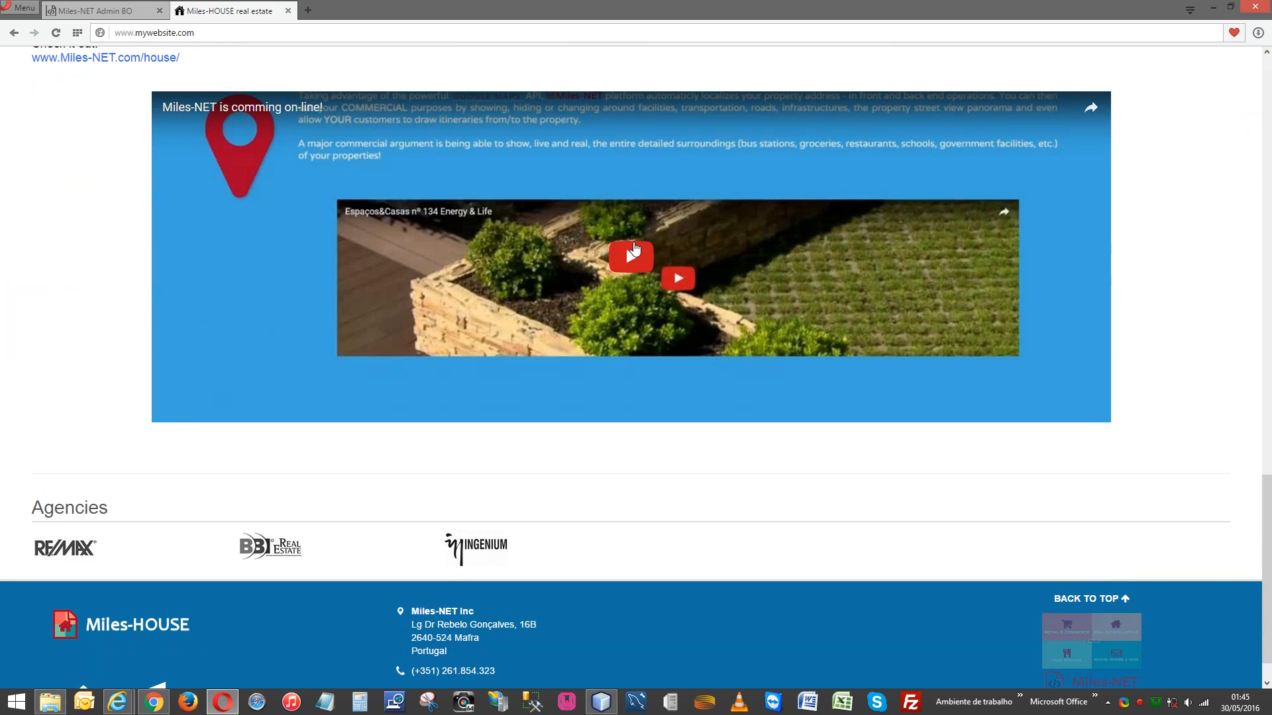
pyautogui.scroll(-1, 975, 472)
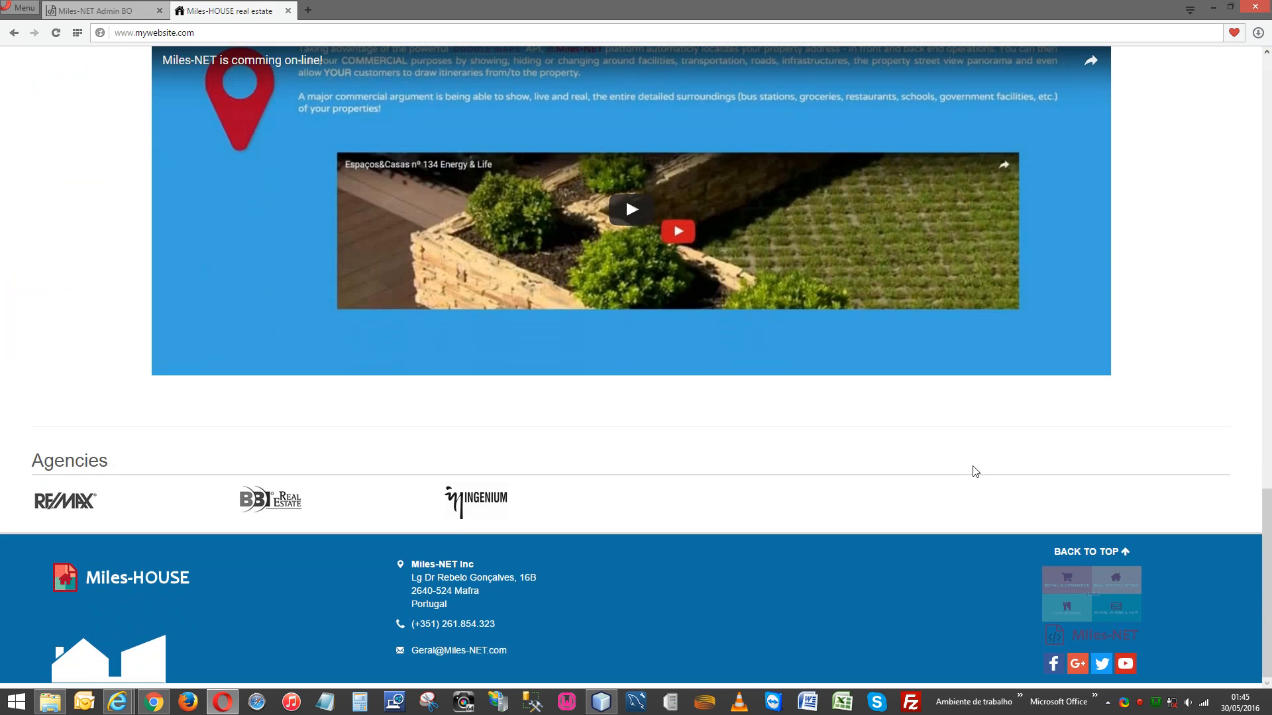